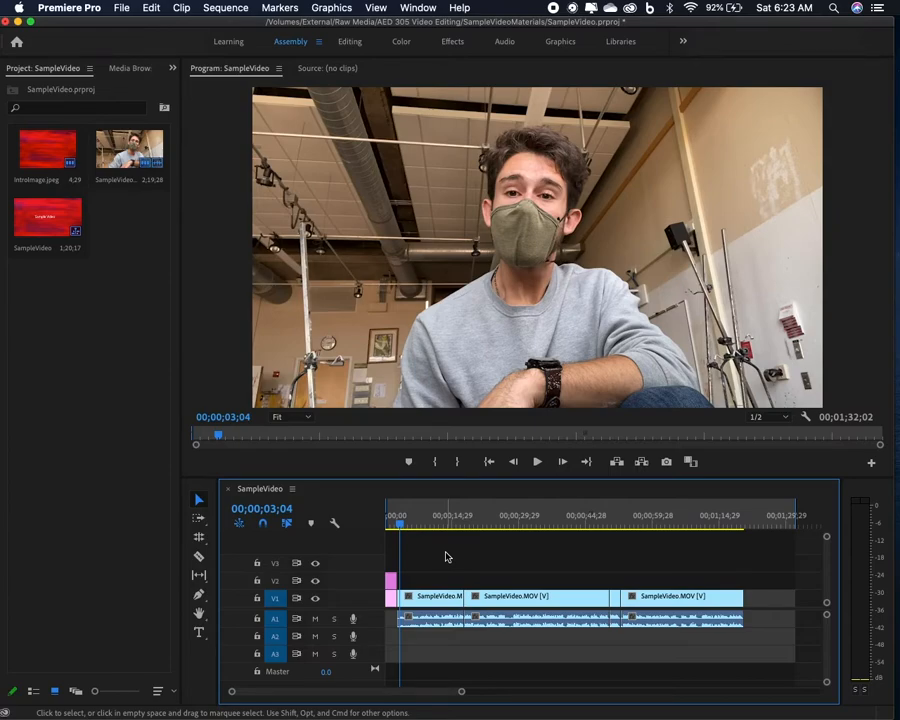
# Play the SampleVideo sequence and stop playback at 00;00;17;17.
pyautogui.press('space')
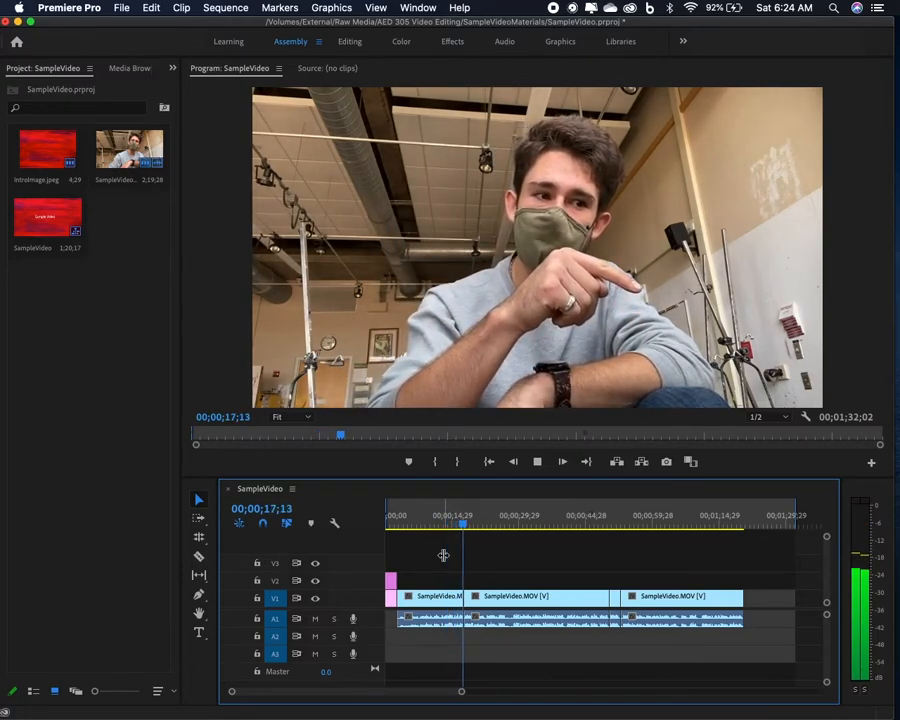
pyautogui.click(200, 637)
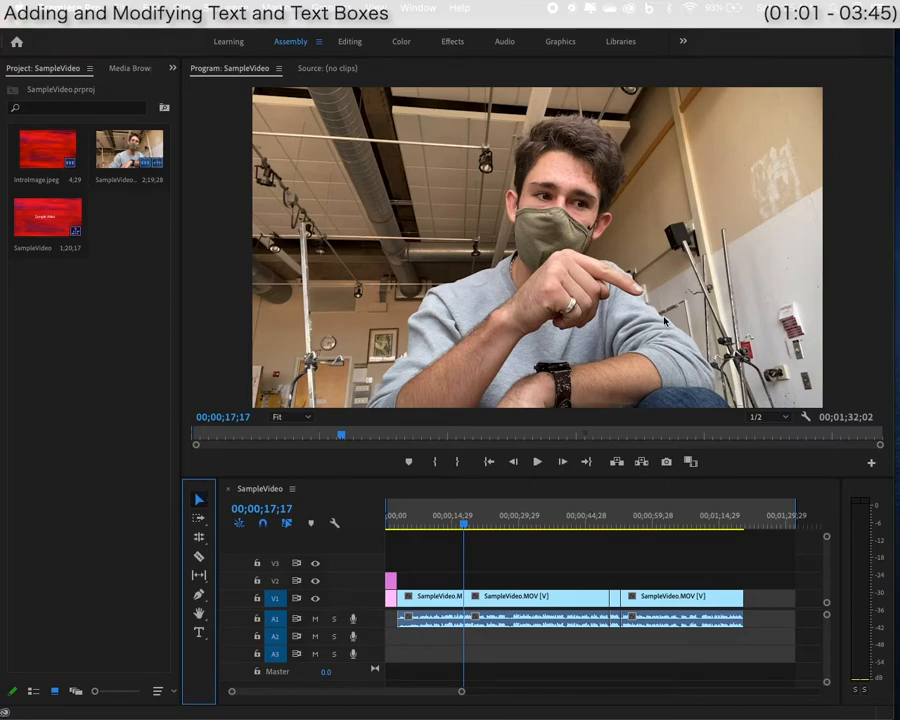
# Create a title with the speaker's name and '(Doesn't know left from right)' beneath it.
pyautogui.click(199, 634)
pyautogui.click(647, 345)
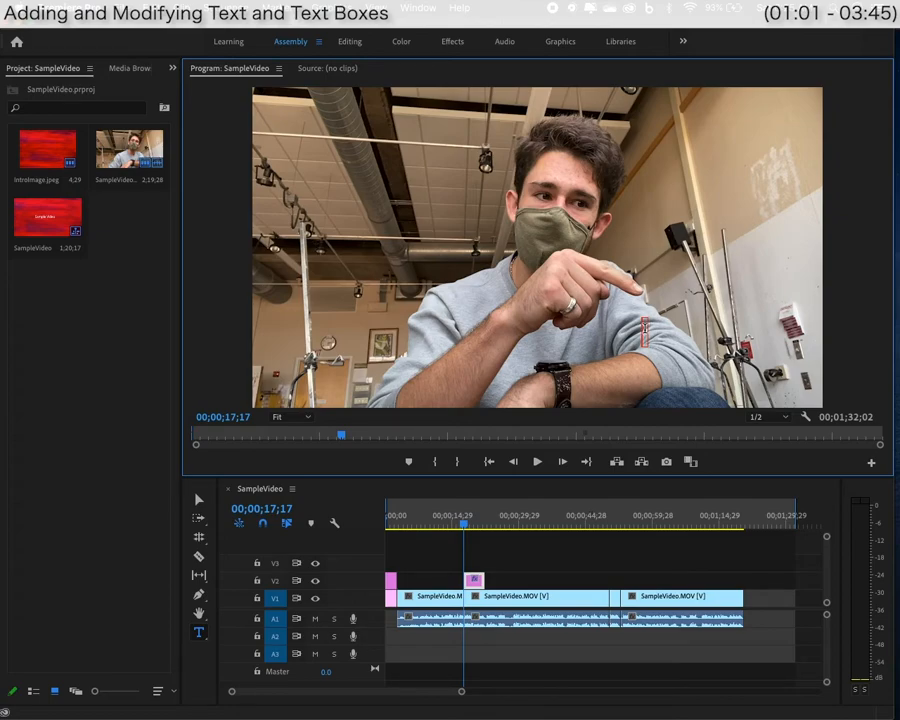
pyautogui.press('Return')
pyautogui.write("(Doesn't know left from right)")
# Move the title box toward the frame's left and switch to the Graphics workspace.
pyautogui.click(199, 499)
pyautogui.moveTo(671, 320); pyautogui.dragTo(476, 327)
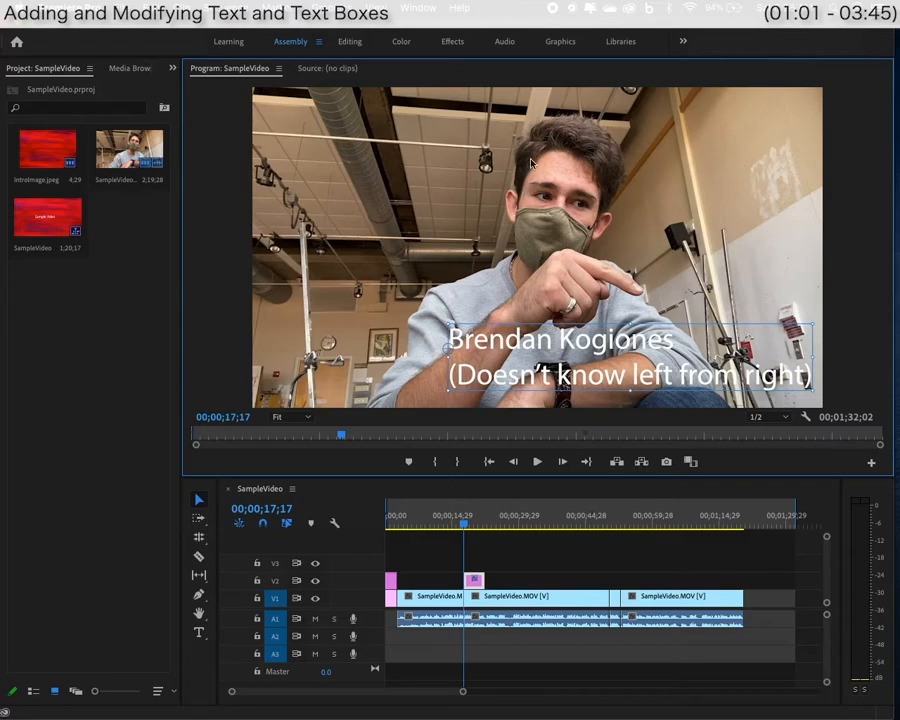
pyautogui.click(561, 42)
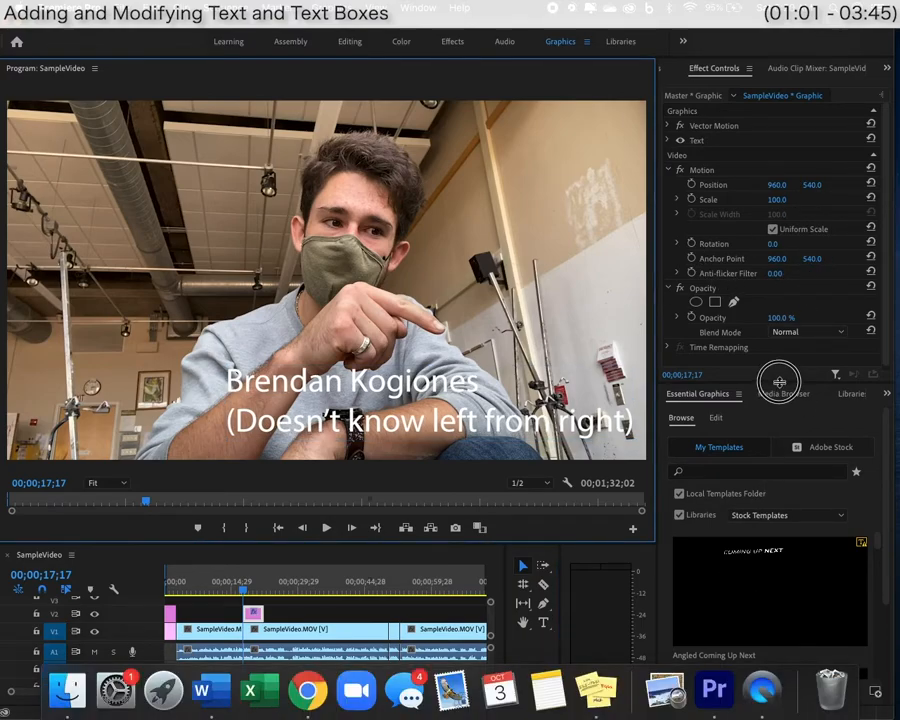
# Set the title's font to Noto Sans Egyptian Hieroglyphs in Essential Graphics.
pyautogui.moveTo(780, 382); pyautogui.dragTo(782, 306)
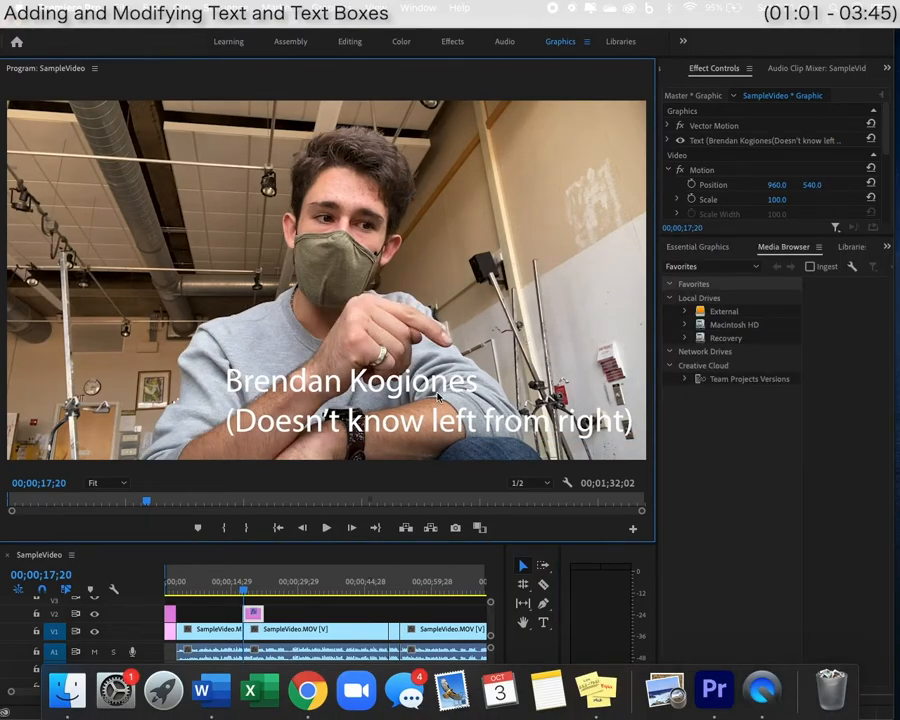
pyautogui.click(437, 396)
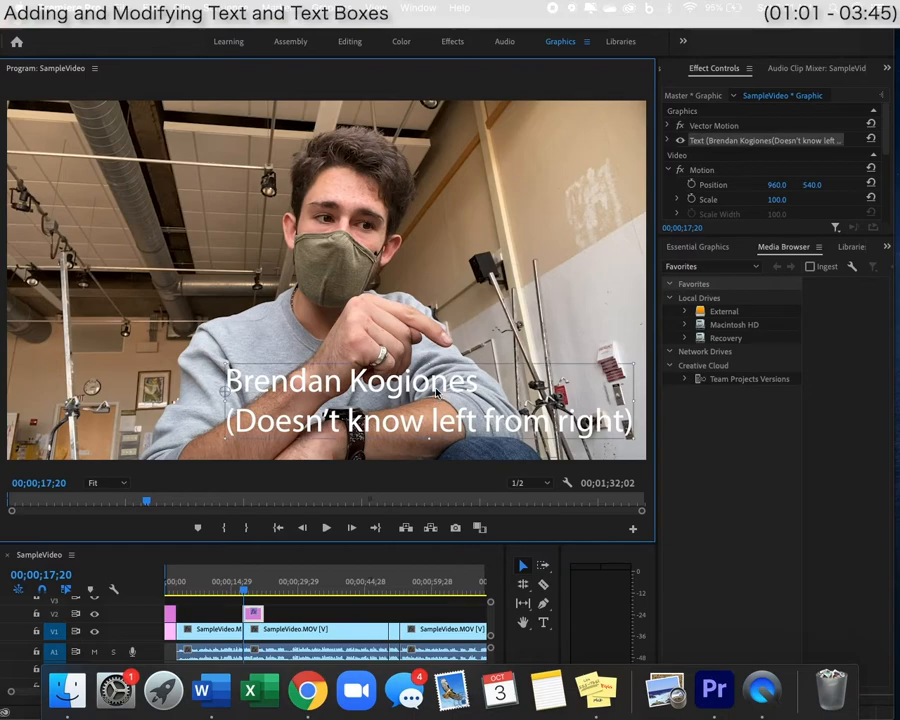
pyautogui.click(703, 249)
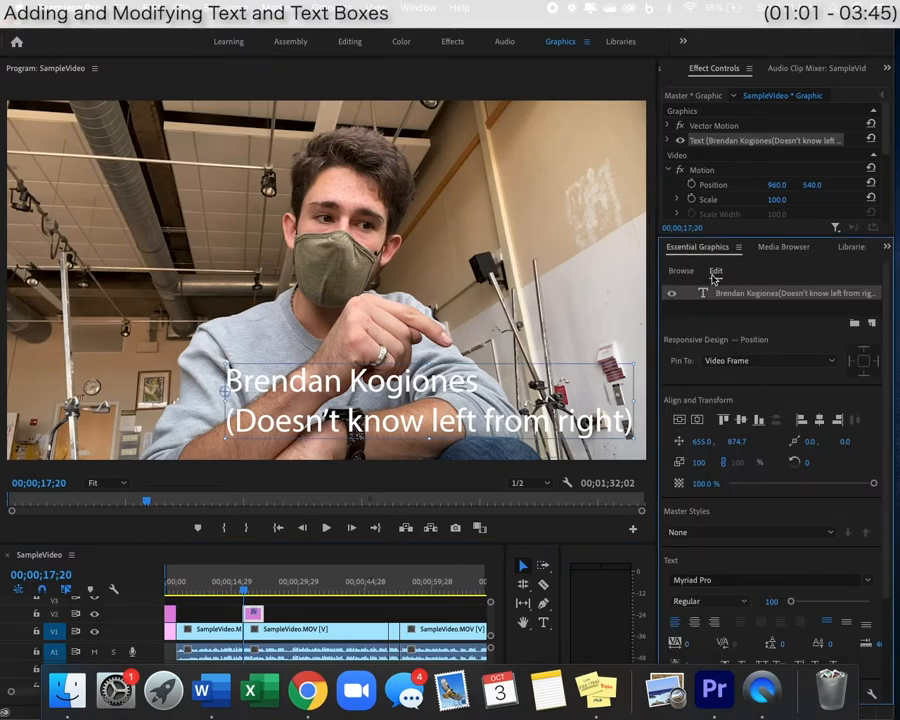
pyautogui.scroll(-2, 763, 316)
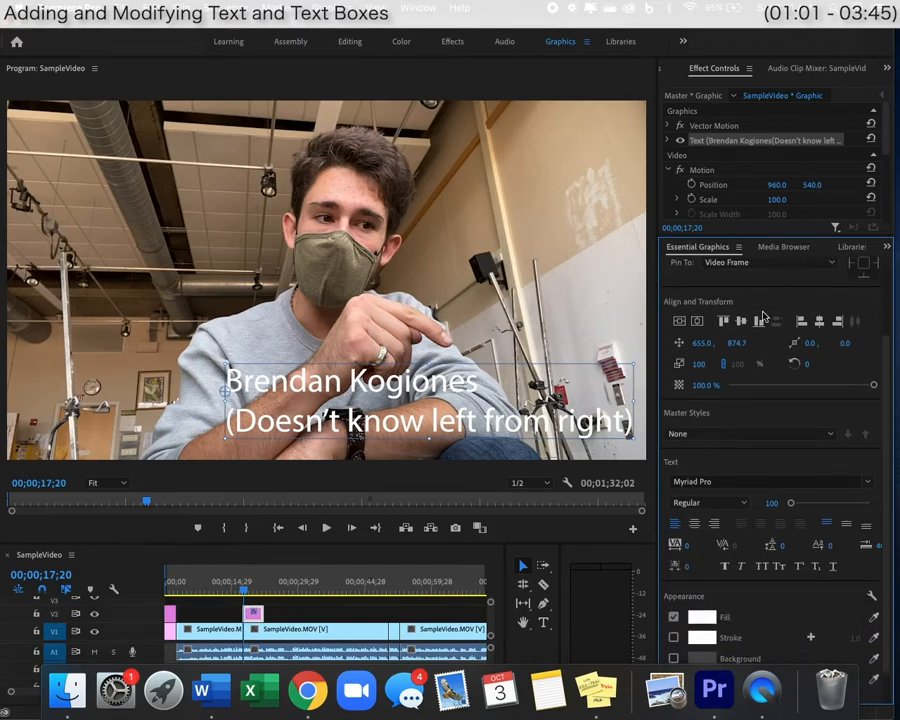
pyautogui.scroll(-1, 840, 365)
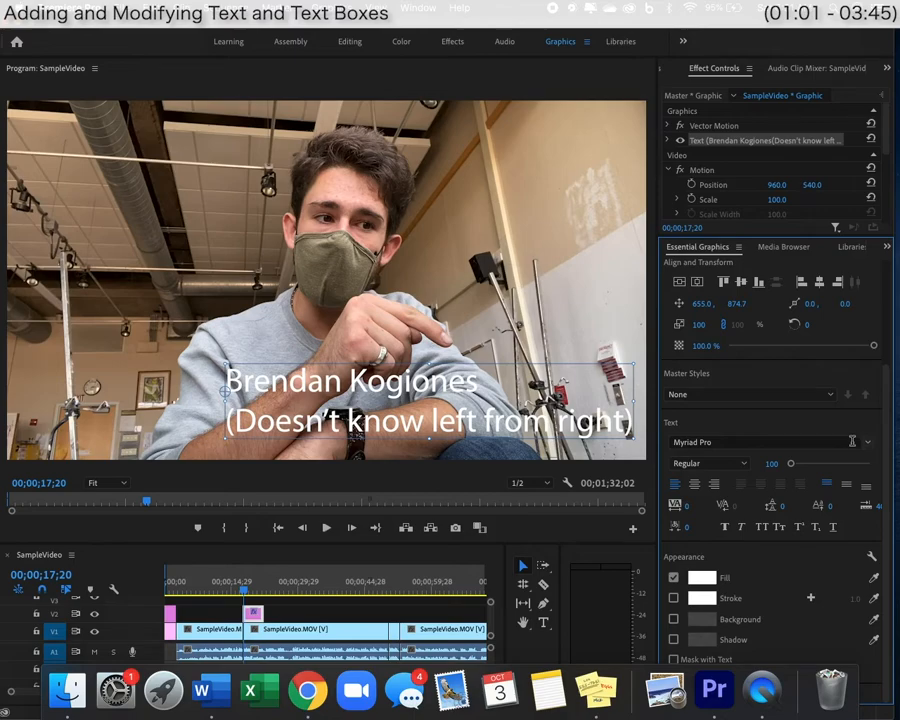
pyautogui.click(866, 447)
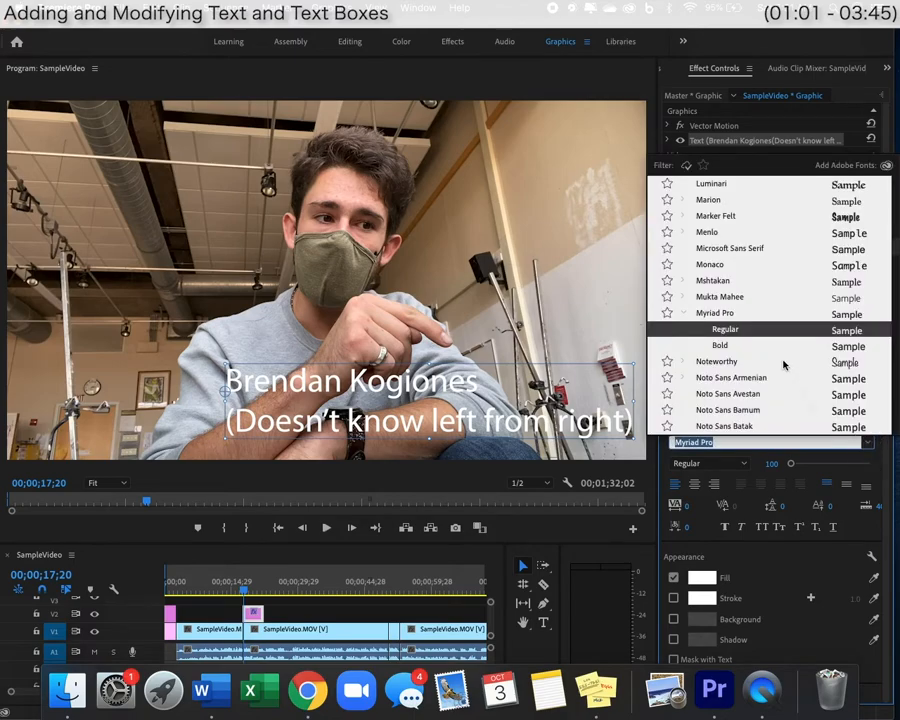
pyautogui.press('Escape')
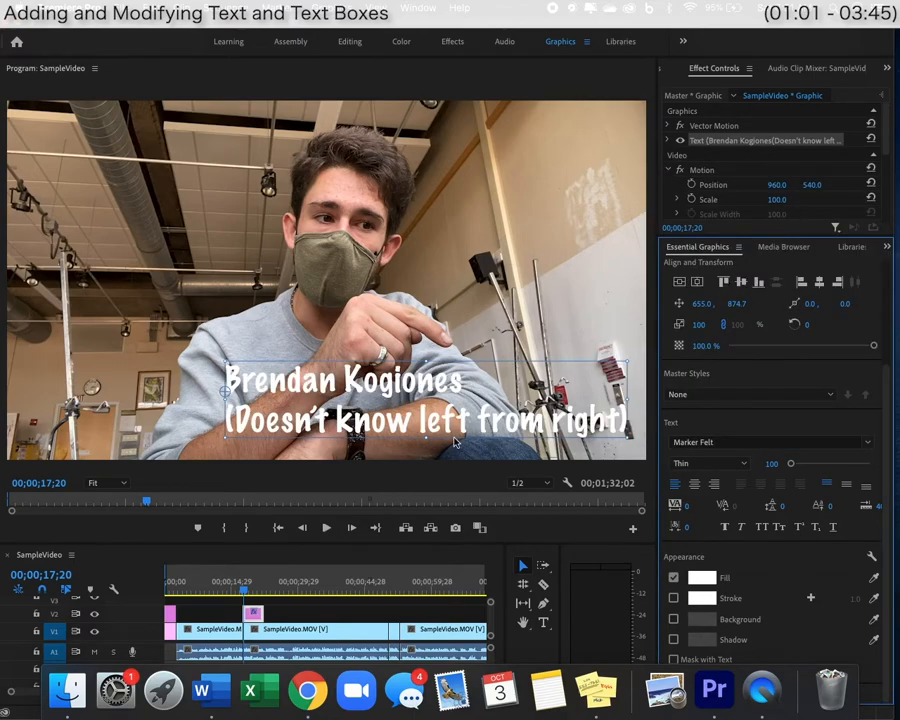
# Make the title size 108, right-aligned and italic, placed at the frame's lower right.
pyautogui.moveTo(789, 464)
pyautogui.mouseDown()
pyautogui.moveTo(808, 458)
pyautogui.moveTo(782, 458)
pyautogui.moveTo(791, 463)
pyautogui.mouseUp()
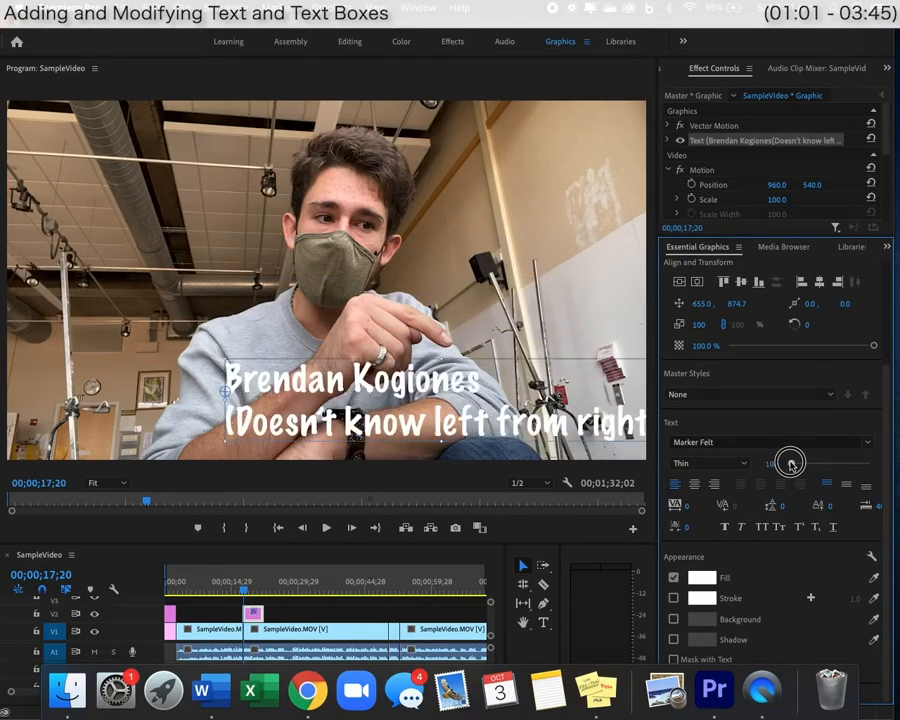
pyautogui.click(714, 485)
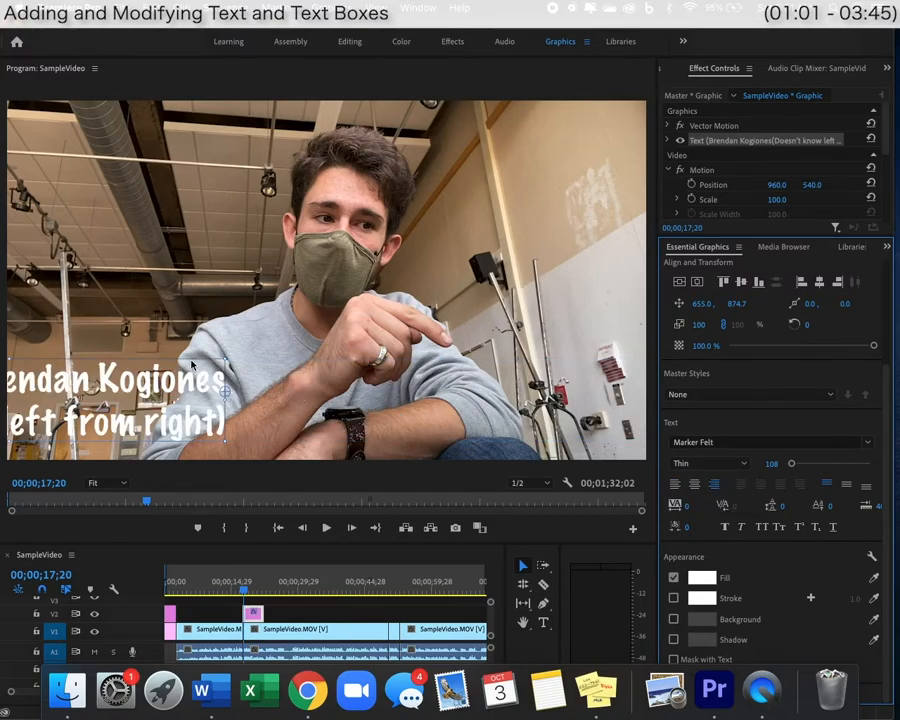
pyautogui.moveTo(226, 384); pyautogui.dragTo(632, 396)
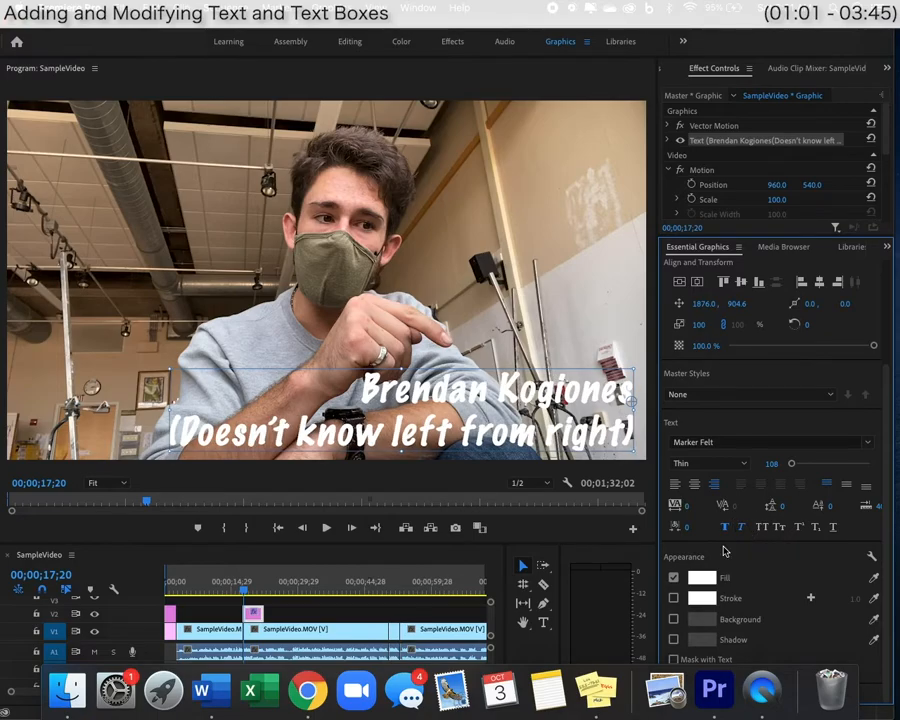
pyautogui.moveTo(810, 423); pyautogui.dragTo(833, 423)
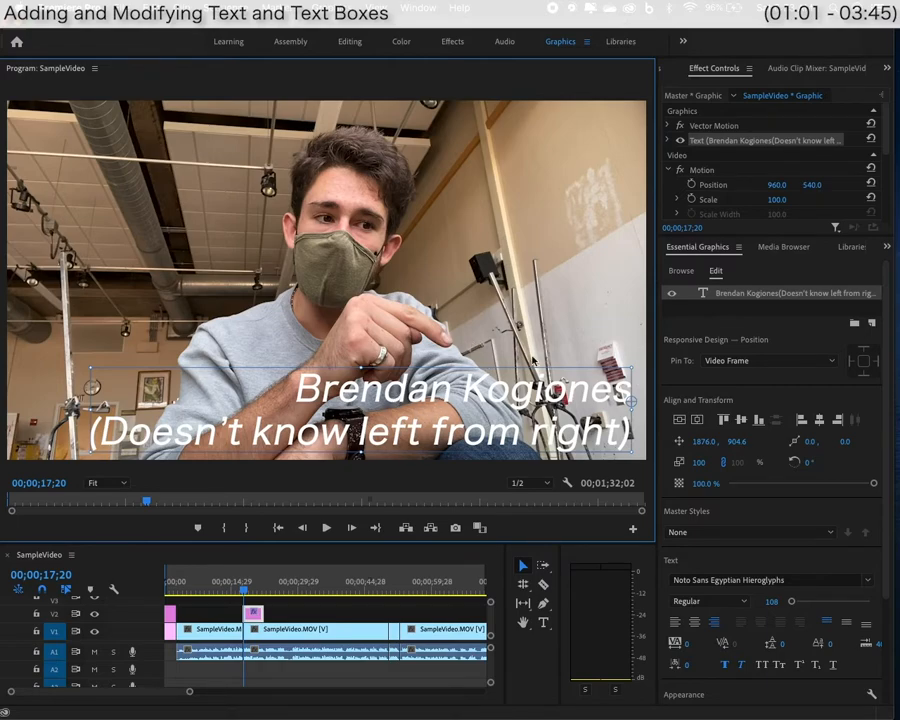
# Add a dark red background box behind the title, with adjusted opacity and rounded corners.
pyautogui.scroll(-3, 737, 594)
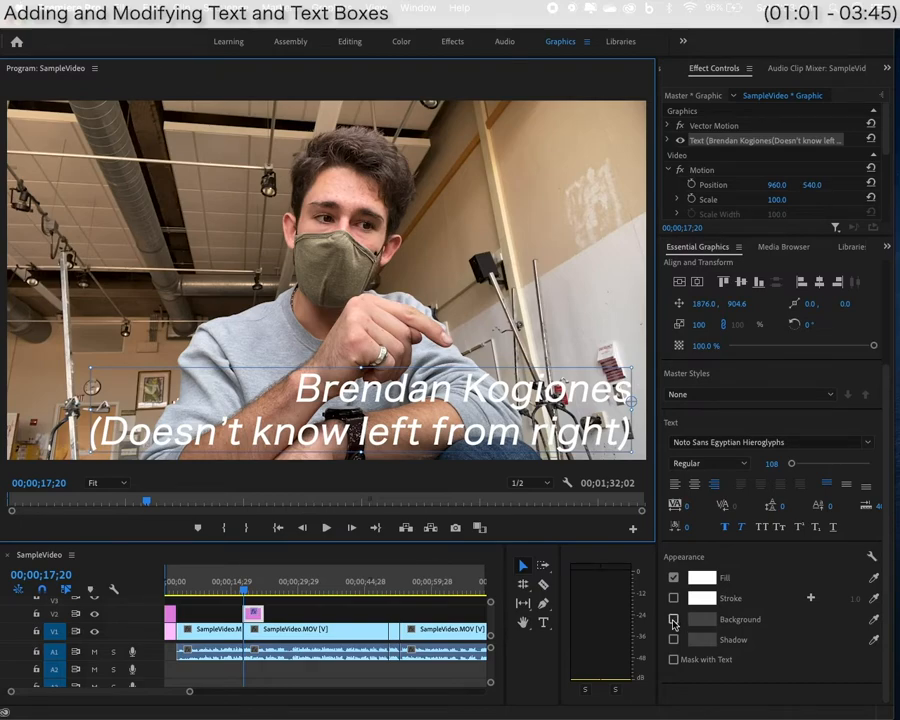
pyautogui.click(673, 621)
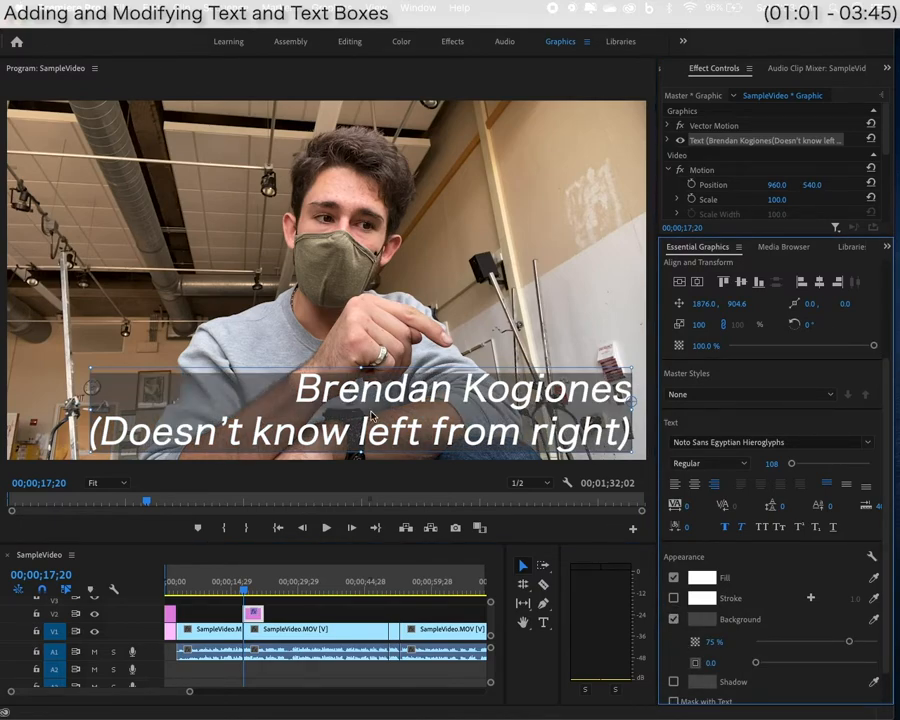
pyautogui.moveTo(849, 642); pyautogui.dragTo(893, 637)
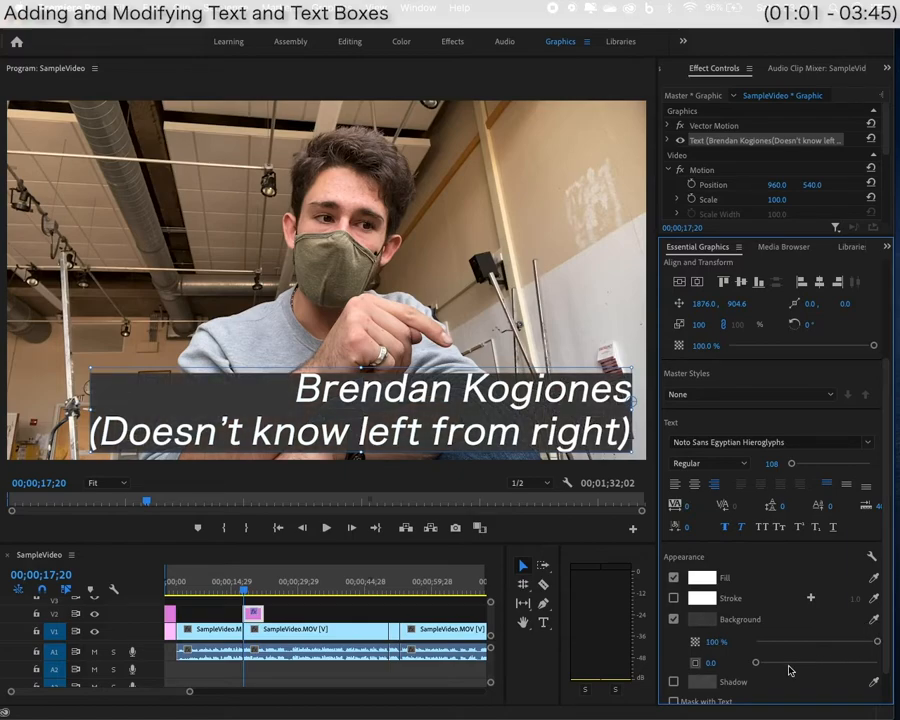
pyautogui.moveTo(756, 662); pyautogui.dragTo(809, 641)
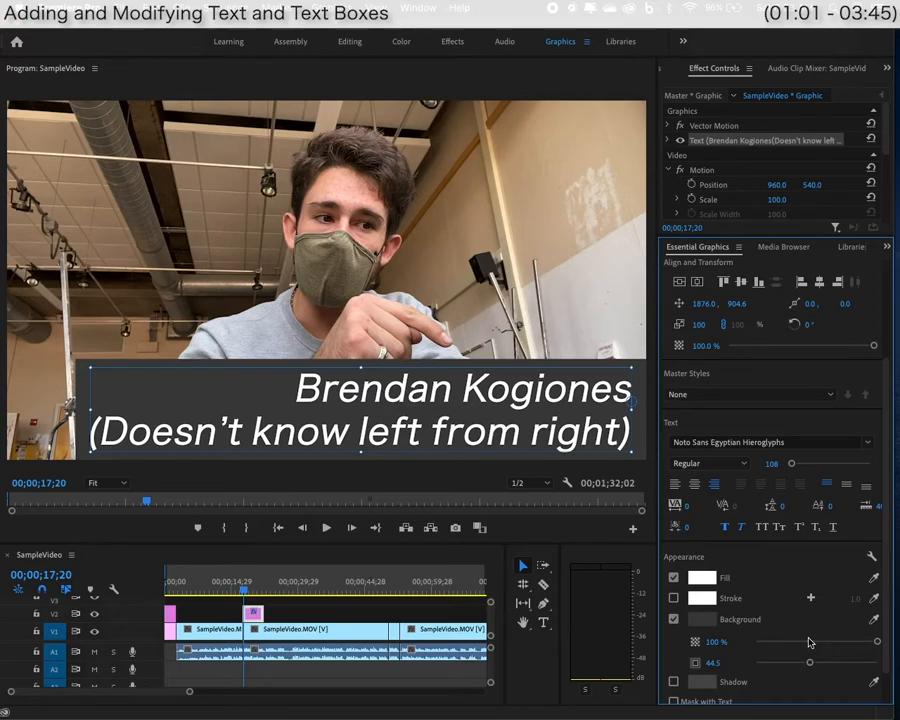
pyautogui.click(702, 620)
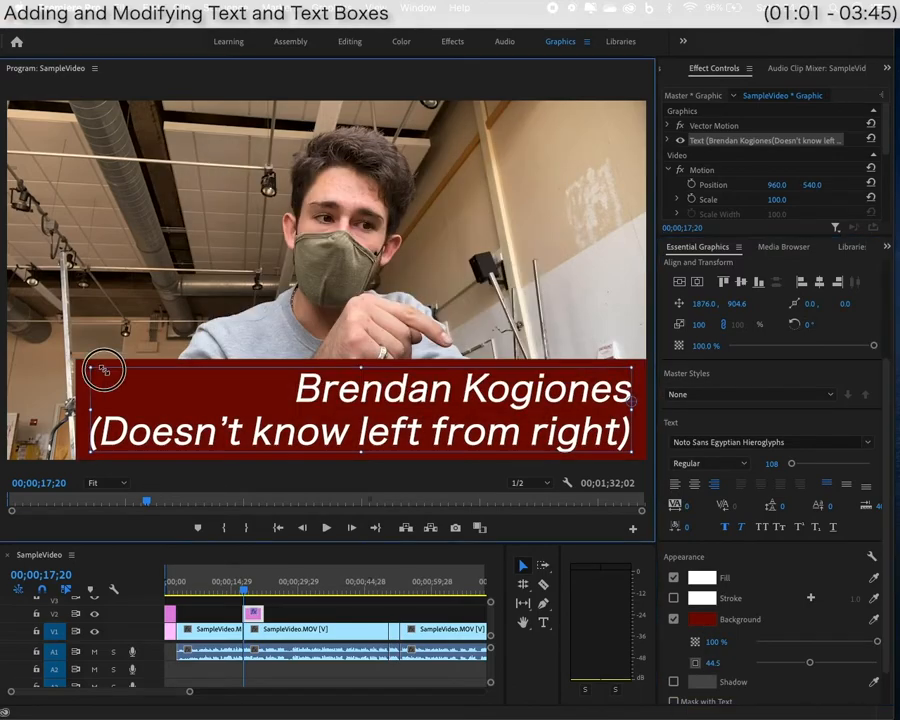
# Scale the title down to 61% and nudge it down and right.
pyautogui.moveTo(104, 370); pyautogui.dragTo(204, 403)
pyautogui.moveTo(508, 393); pyautogui.dragTo(522, 408)
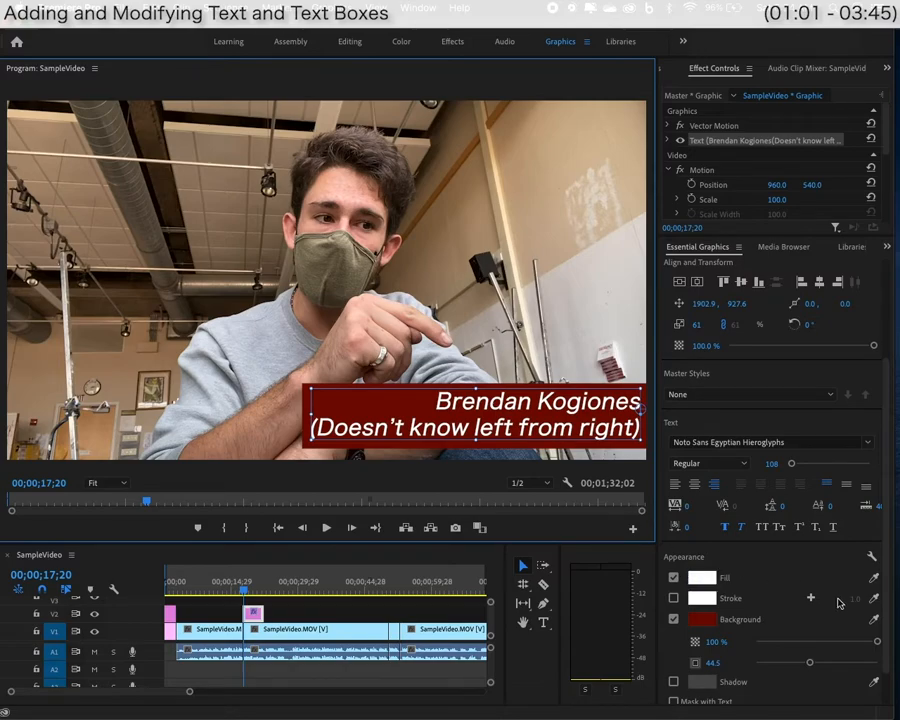
pyautogui.scroll(1, 840, 602)
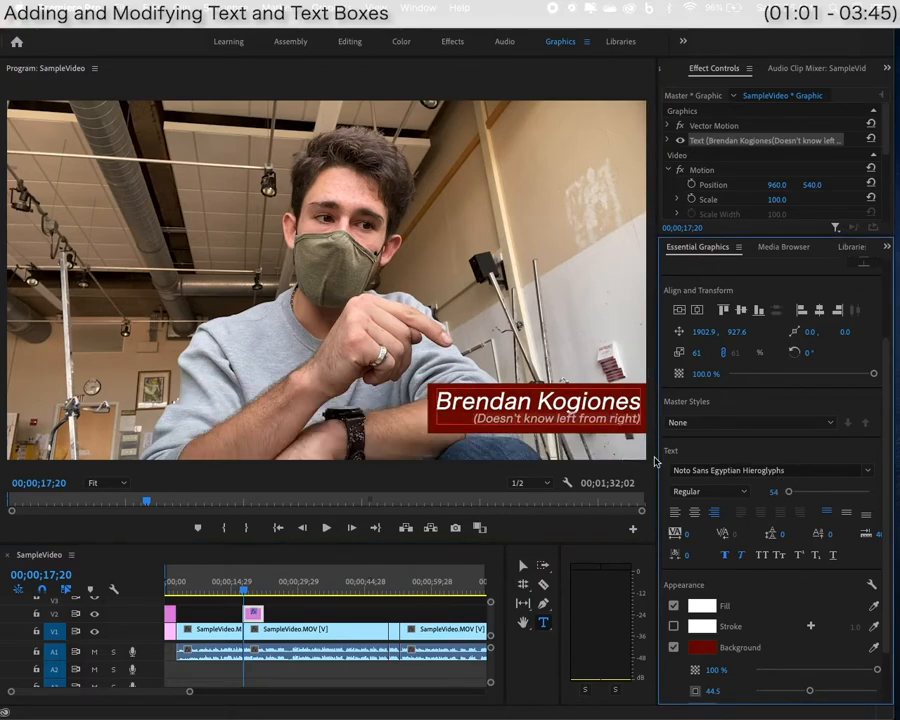
# Scale the name title up to 75%.
pyautogui.scroll(4, 733, 557)
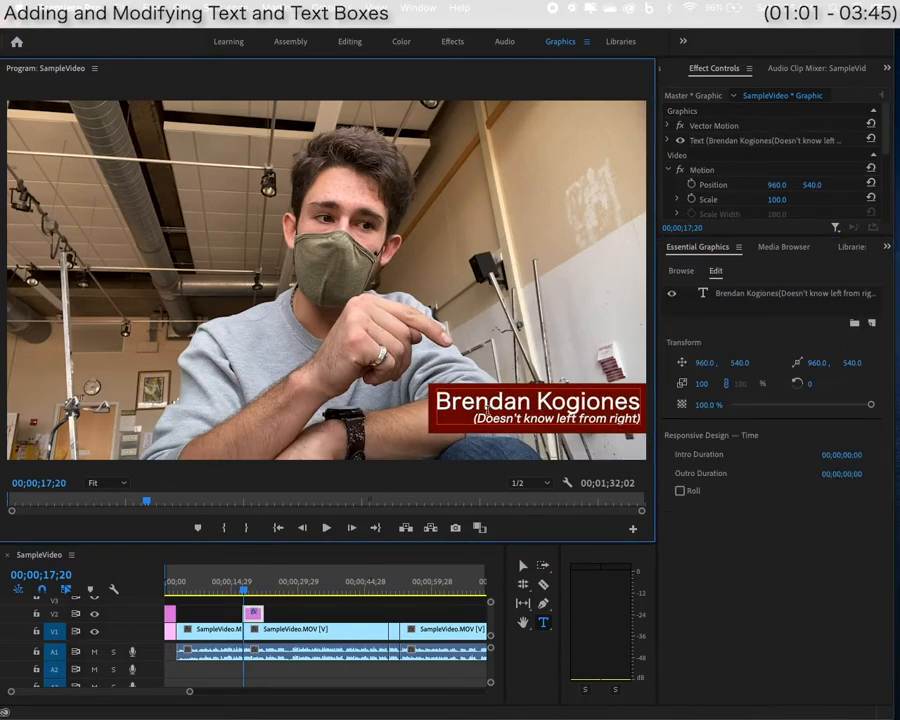
pyautogui.click(522, 565)
pyautogui.moveTo(435, 420); pyautogui.dragTo(384, 435)
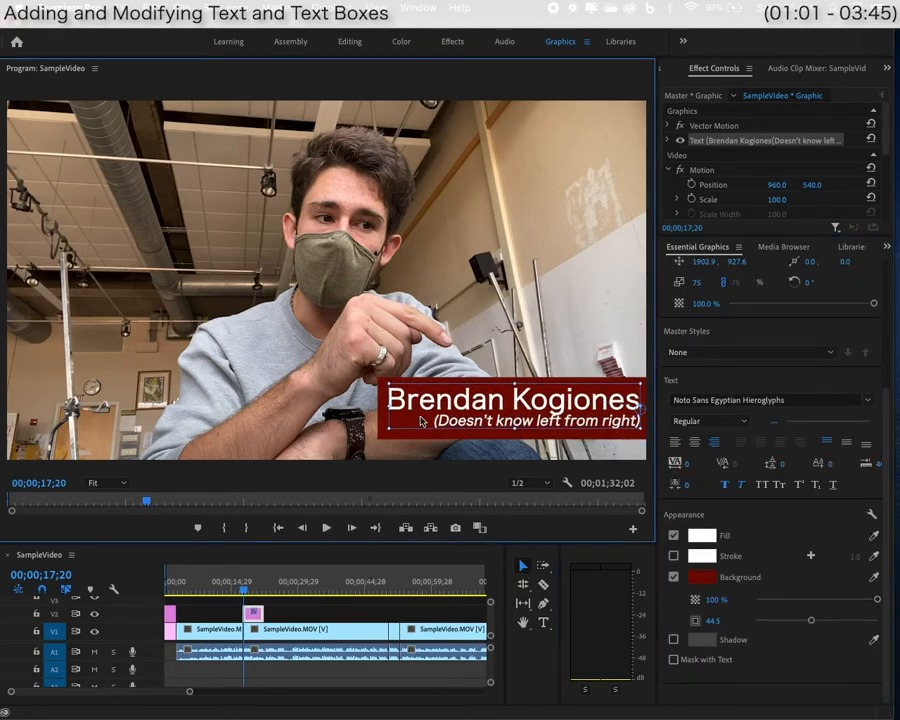
# Set the title text in Plantagenet Cherokee and shift it slightly up and left.
pyautogui.press('t')
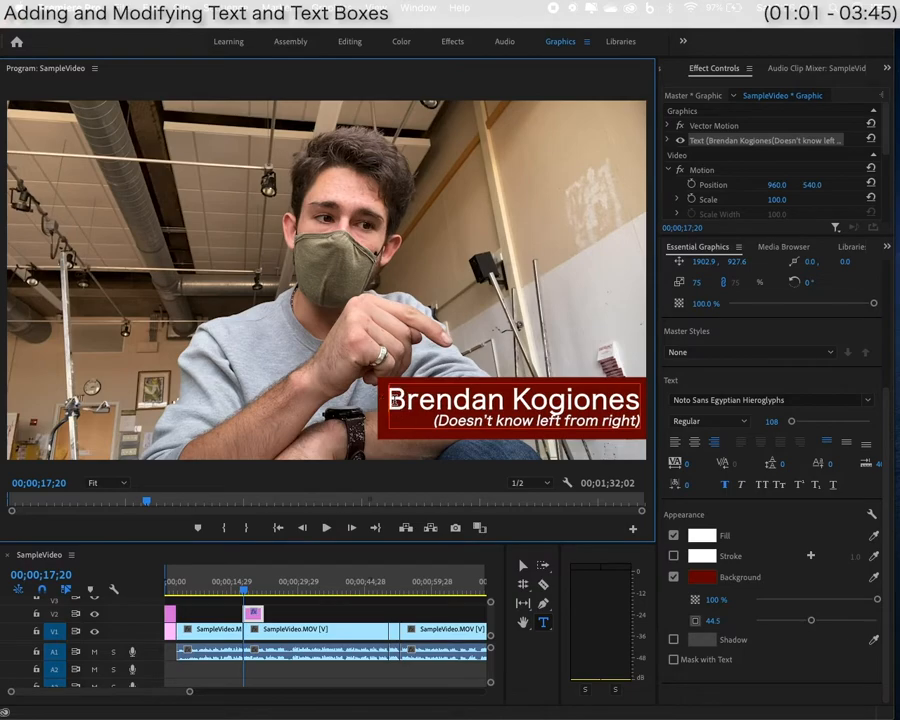
pyautogui.moveTo(392, 400); pyautogui.dragTo(640, 422)
pyautogui.click(868, 400)
pyautogui.scroll(-5, 793, 573)
pyautogui.click(793, 570)
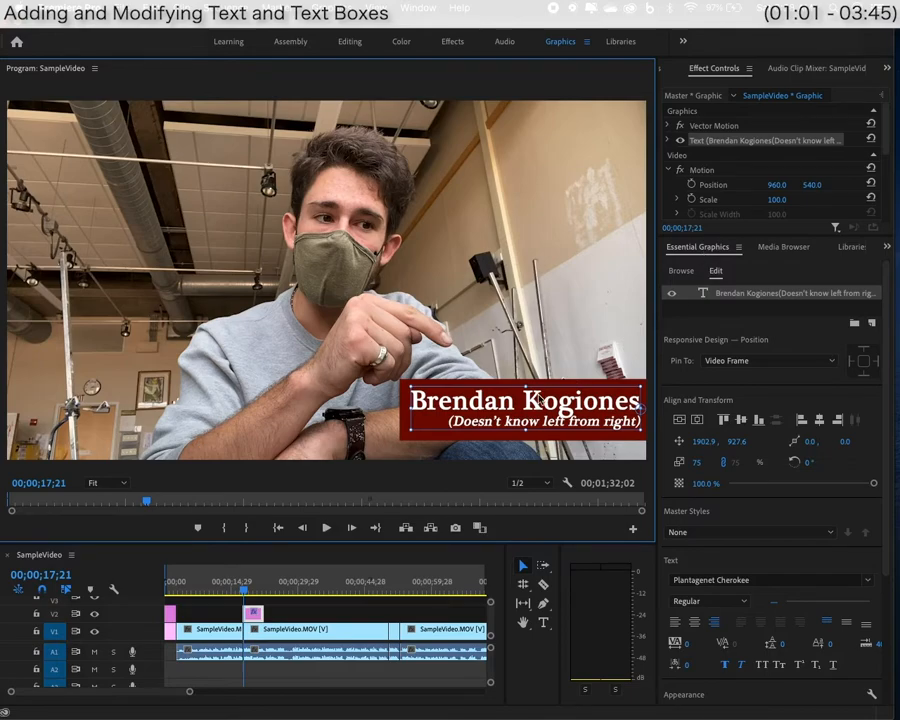
pyautogui.scroll(-4, 815, 381)
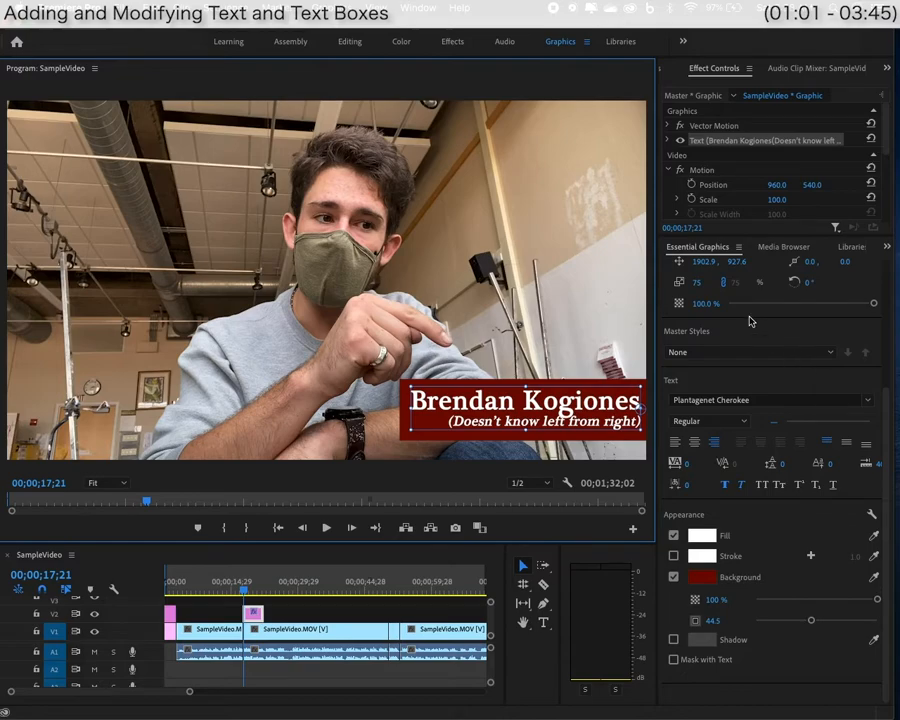
pyautogui.moveTo(580, 400)
pyautogui.mouseDown()
pyautogui.moveTo(522, 364)
pyautogui.moveTo(529, 394)
pyautogui.moveTo(528, 380)
pyautogui.moveTo(578, 391)
pyautogui.mouseUp()
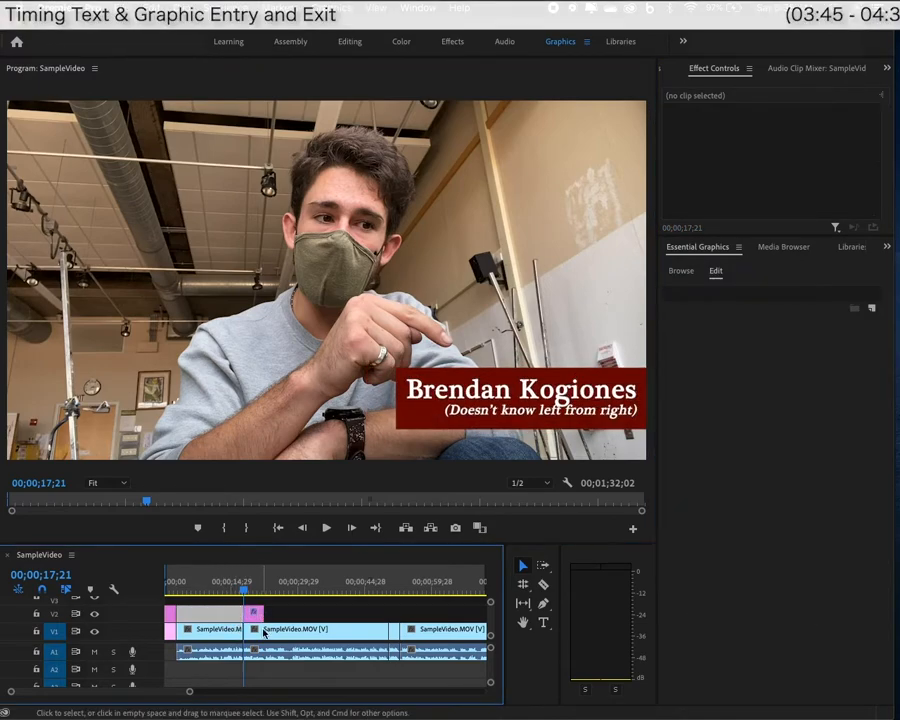
# Move the name lower-third so it starts at the playhead, around 16;12.
pyautogui.moveTo(243, 594); pyautogui.dragTo(231, 588)
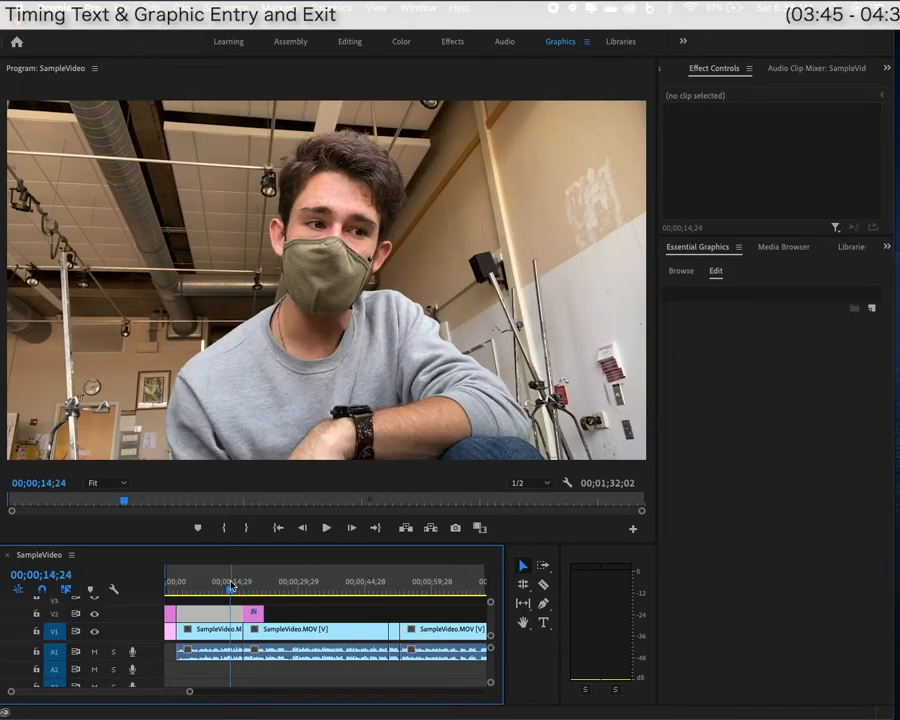
pyautogui.press('space')
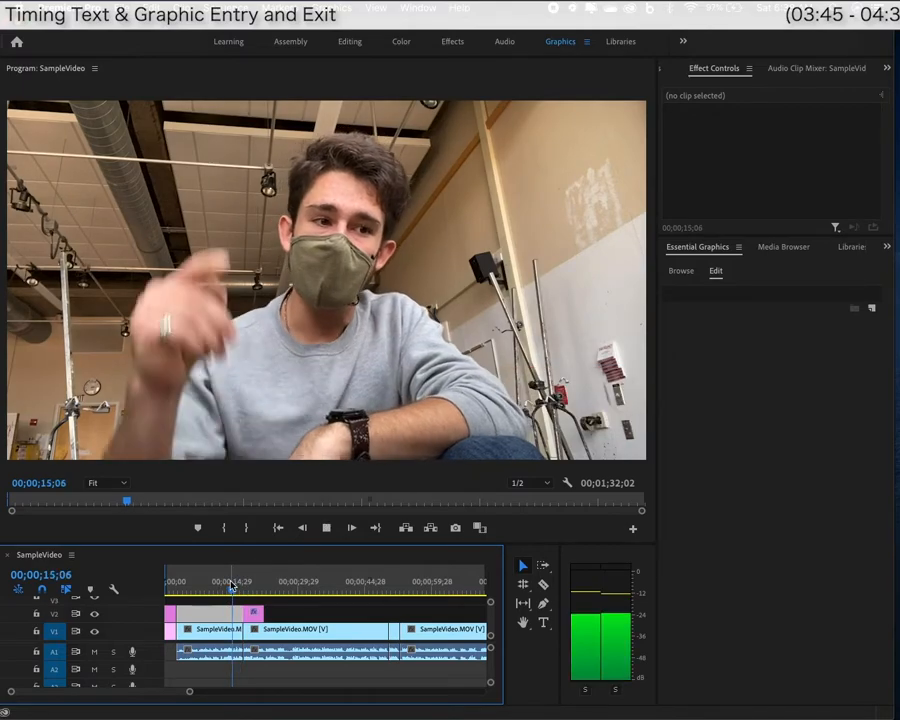
pyautogui.press('space')
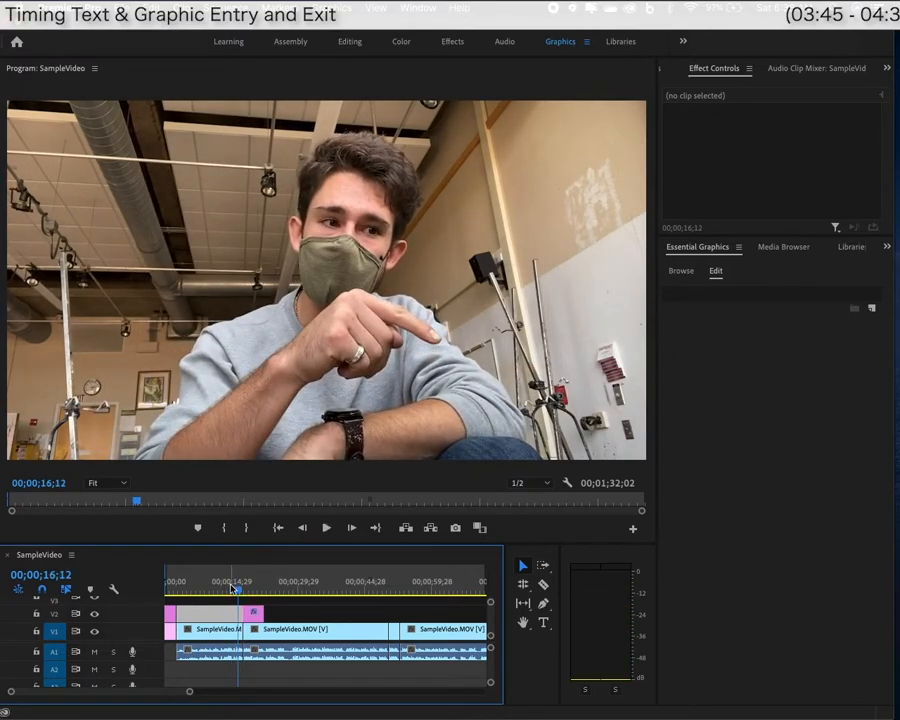
pyautogui.scroll(5, 236, 590)
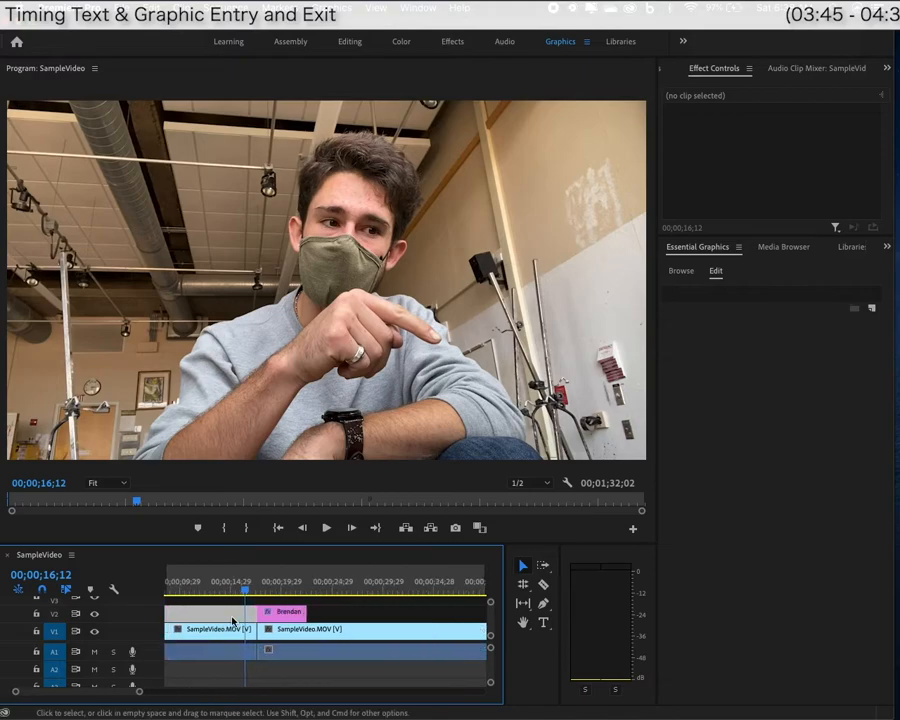
pyautogui.click(307, 619)
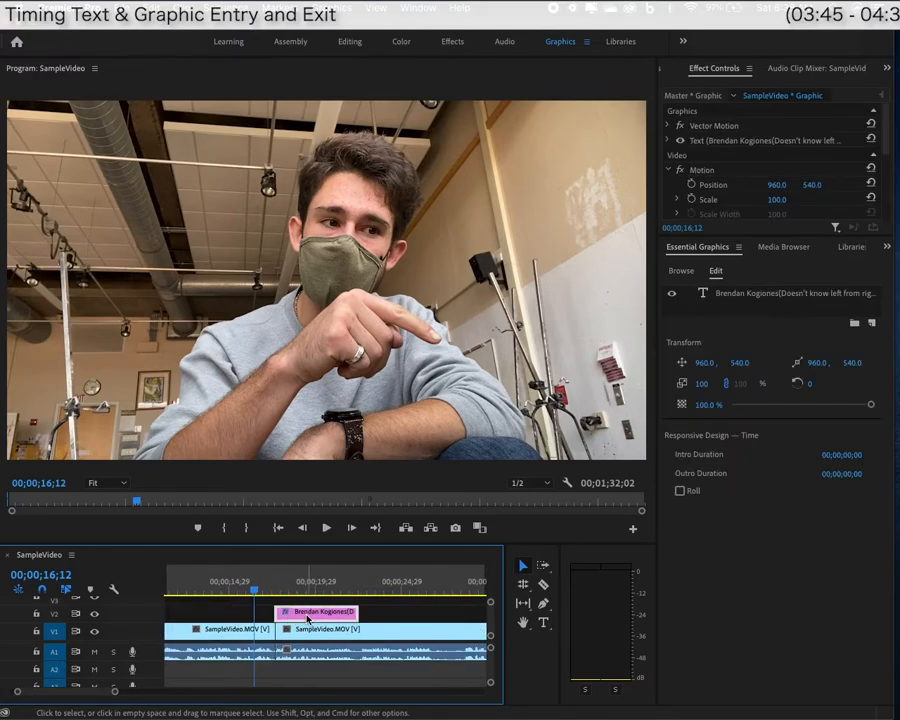
pyautogui.moveTo(315, 616); pyautogui.dragTo(295, 616)
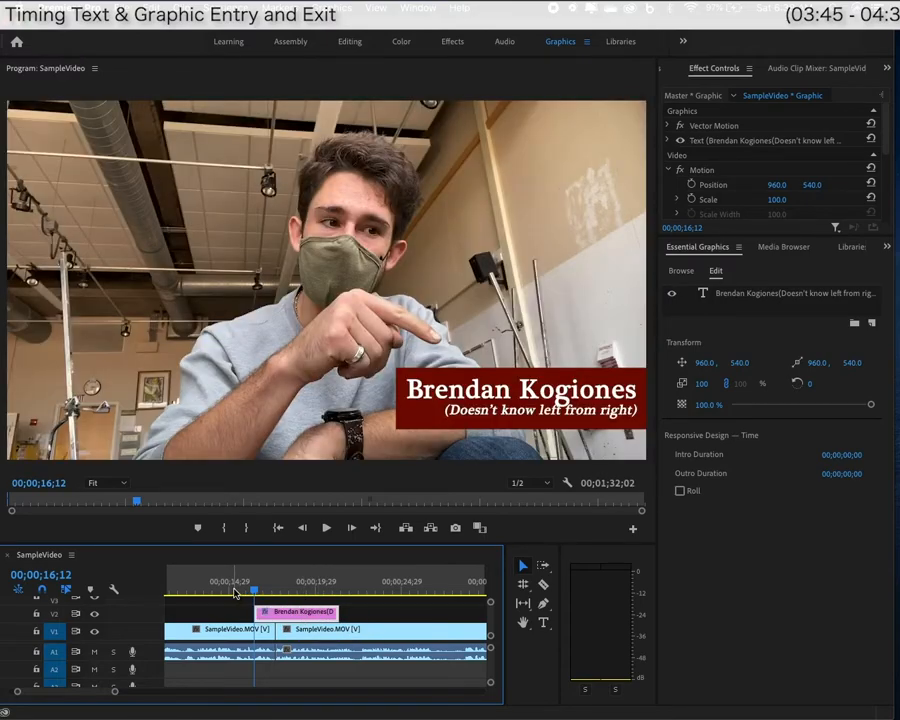
# Extend the name title's end by 17 frames.
pyautogui.click(268, 594)
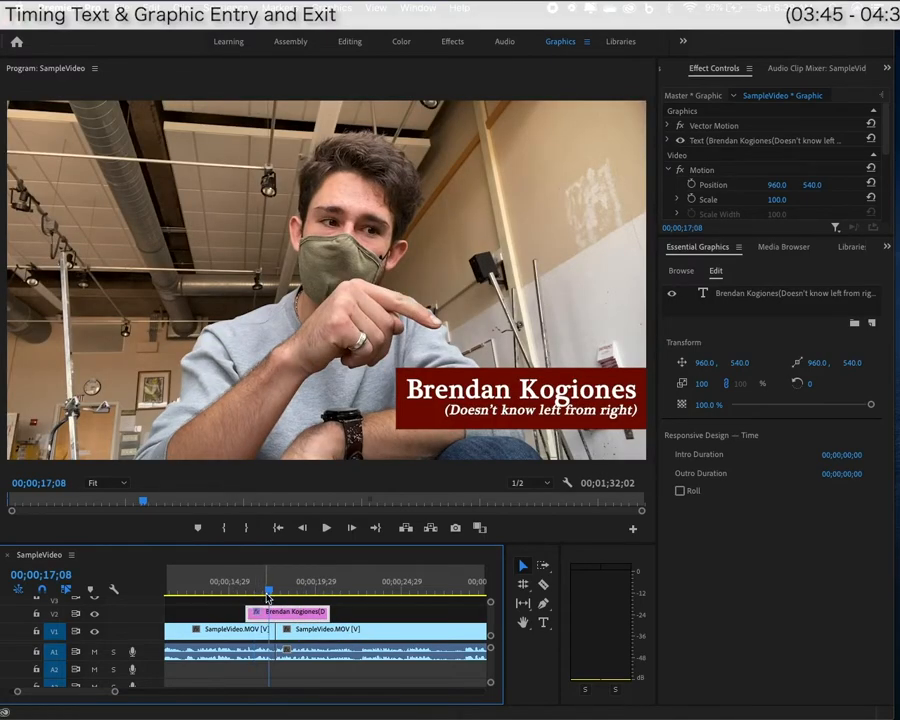
pyautogui.press('space')
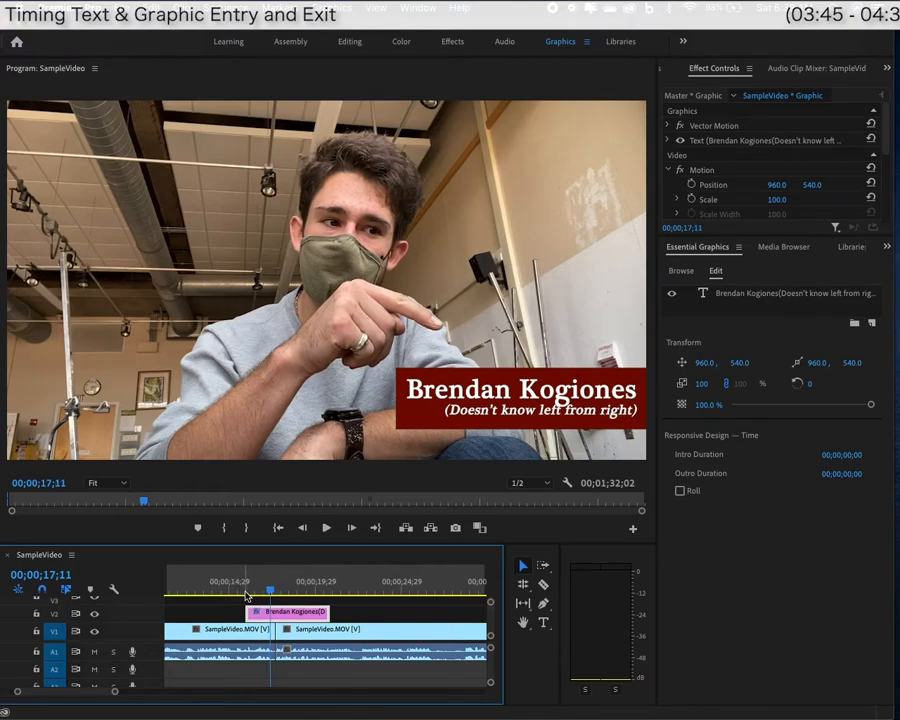
pyautogui.moveTo(326, 611)
pyautogui.mouseDown()
pyautogui.moveTo(342, 610)
pyautogui.moveTo(318, 612)
pyautogui.mouseUp()
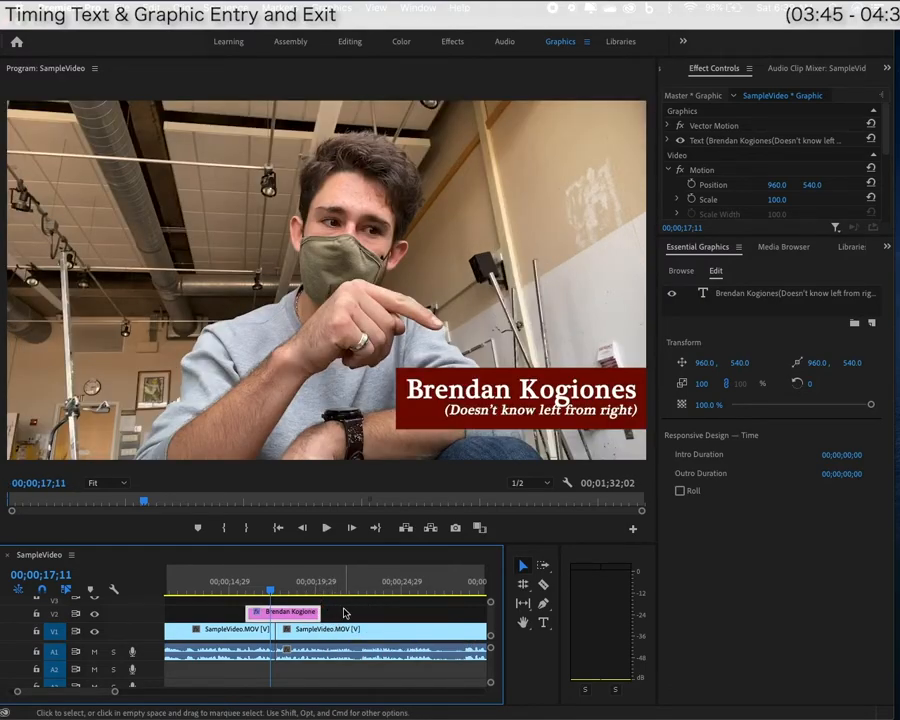
pyautogui.press('space')
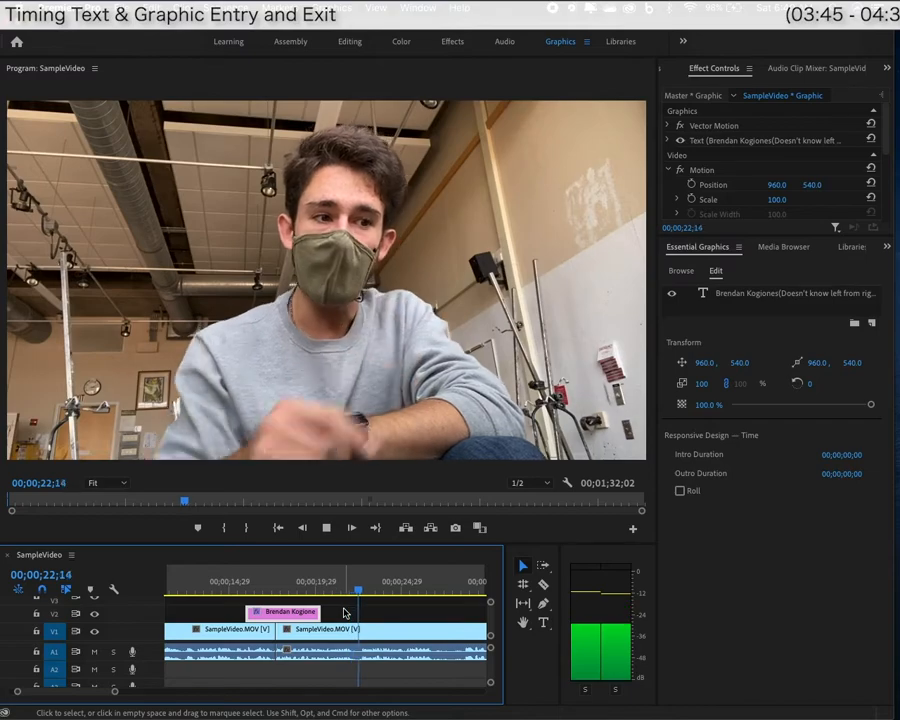
pyautogui.press('space')
pyautogui.moveTo(319, 612); pyautogui.dragTo(349, 612)
# Replay the name title's exit, stopping at 25;03.
pyautogui.click(344, 587)
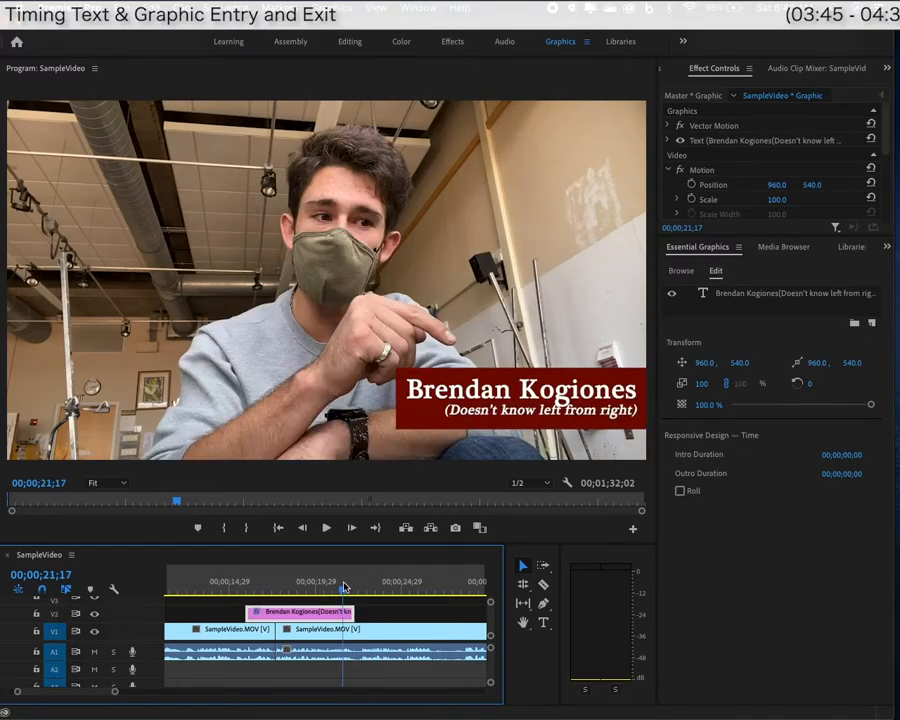
pyautogui.press('space')
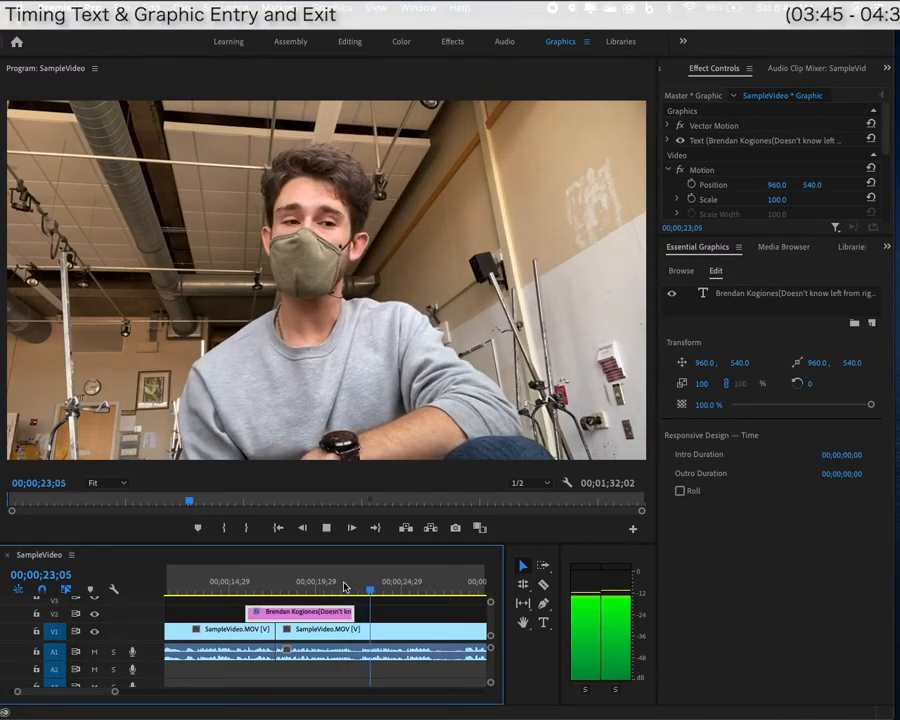
pyautogui.press('space')
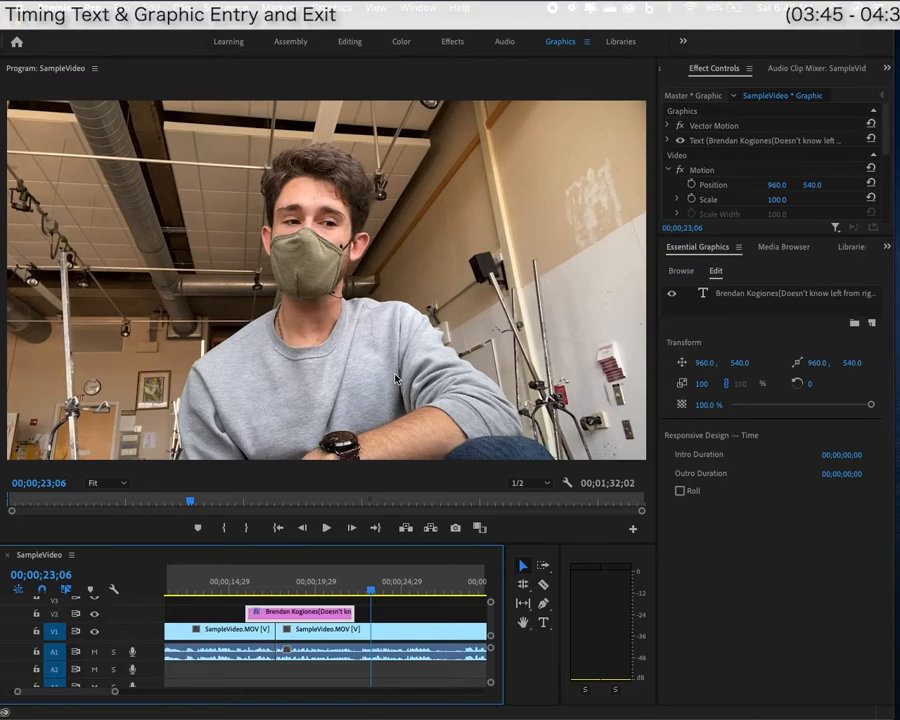
pyautogui.click(354, 590)
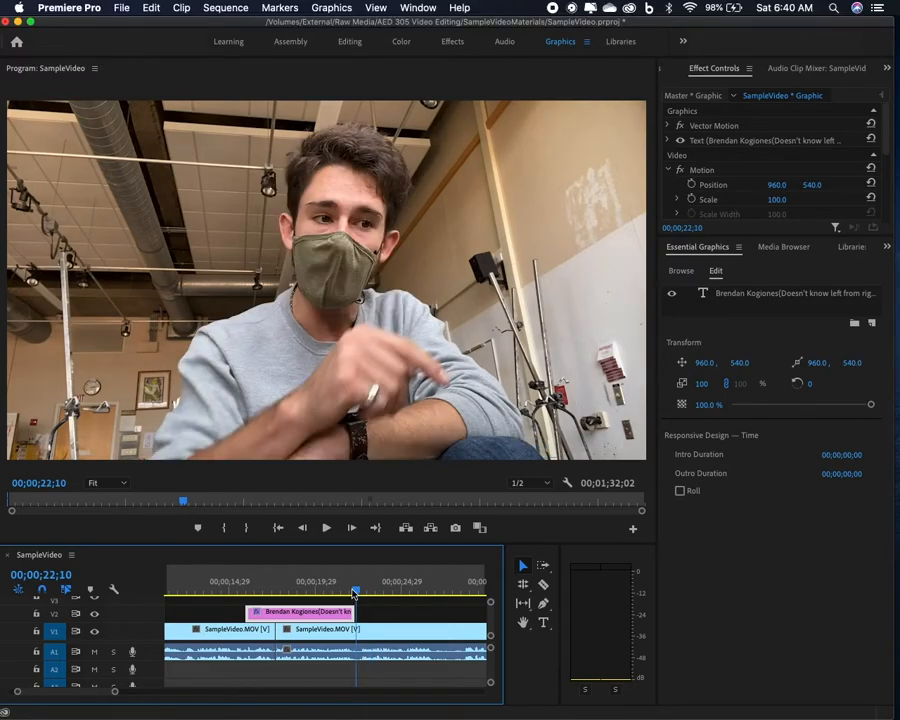
pyautogui.press('space')
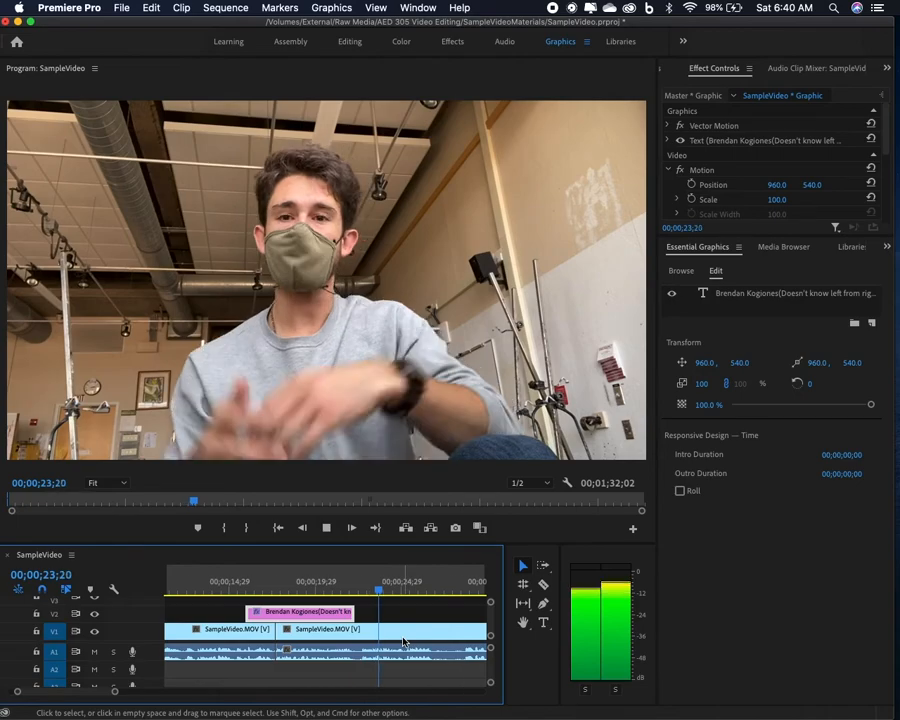
pyautogui.press('space')
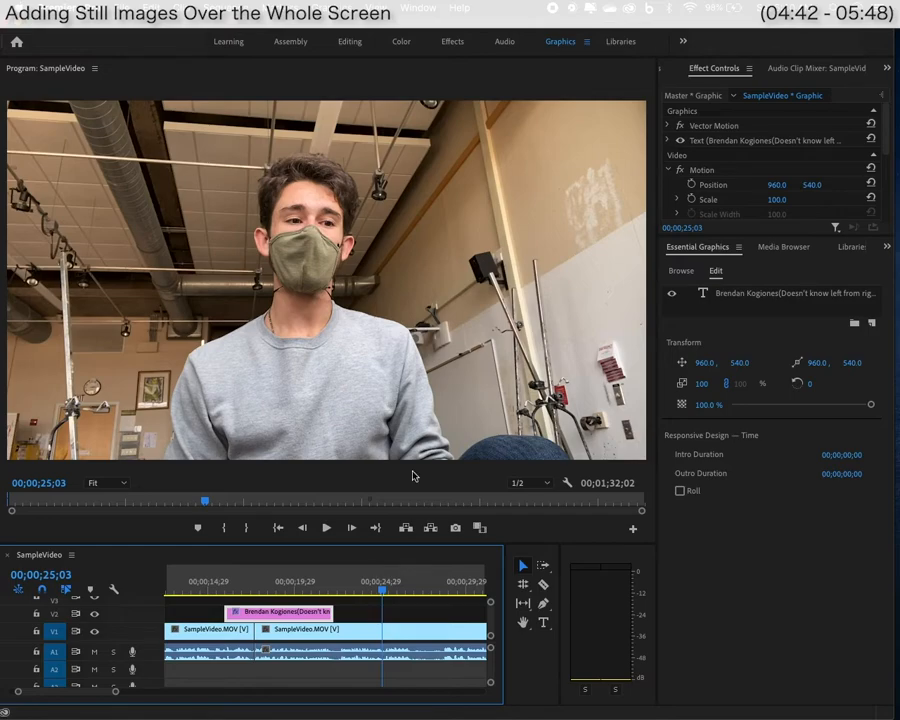
# In the Assembly workspace, add SampleImage.HEIC to V2 and zoom the preview to 10%.
pyautogui.click(289, 42)
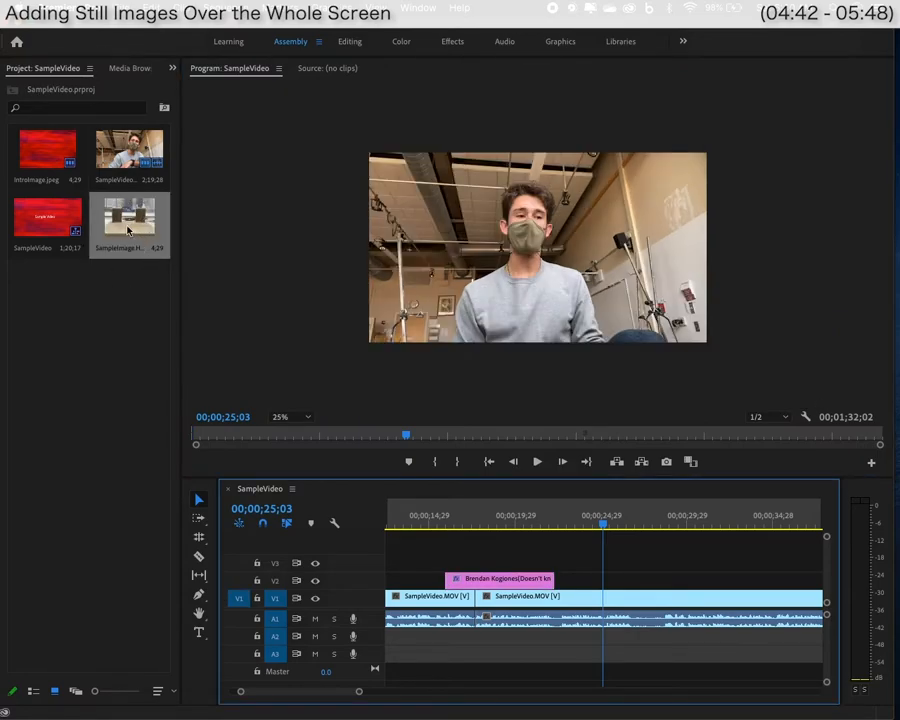
pyautogui.moveTo(128, 231); pyautogui.dragTo(590, 580)
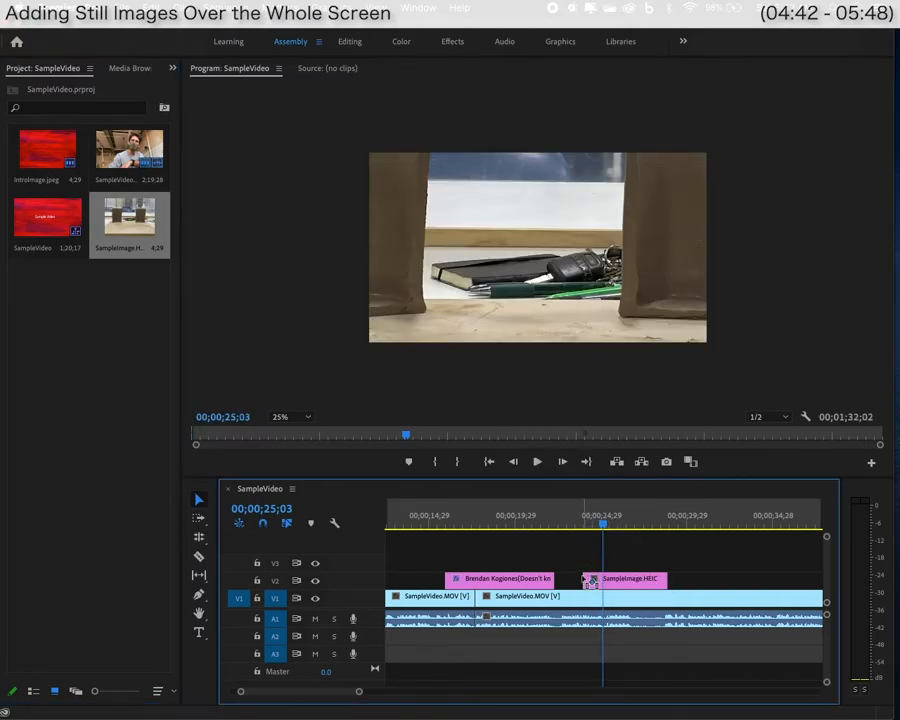
pyautogui.click(532, 306)
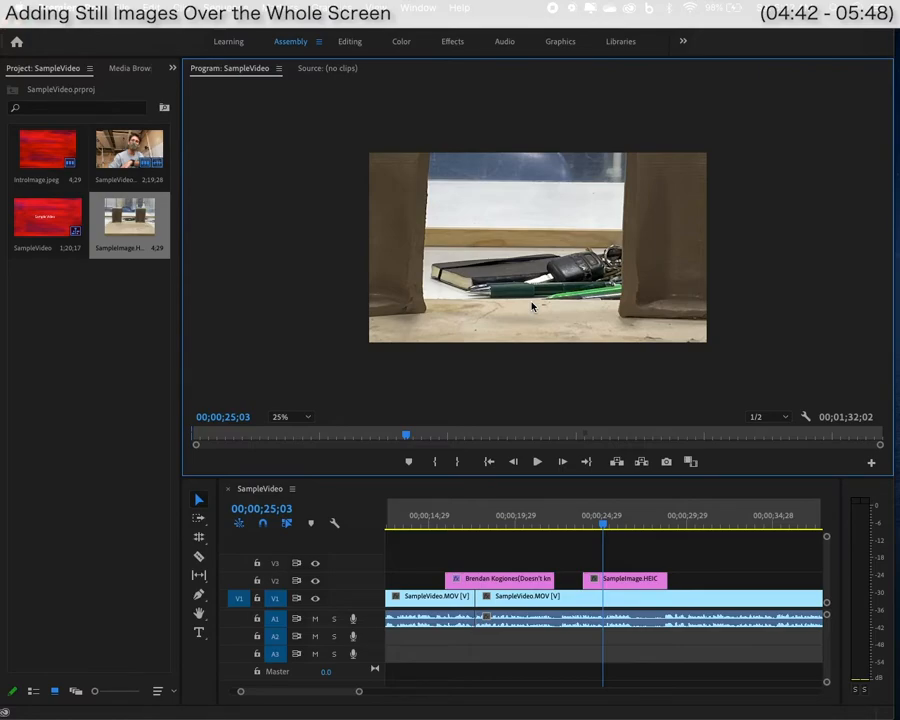
pyautogui.press('-')
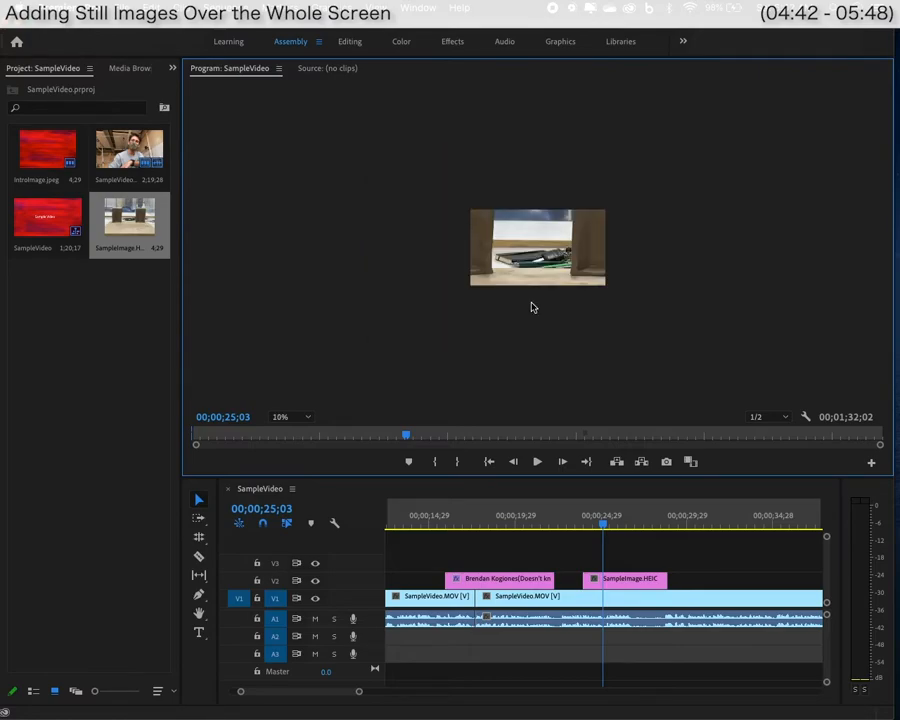
pyautogui.click(538, 251)
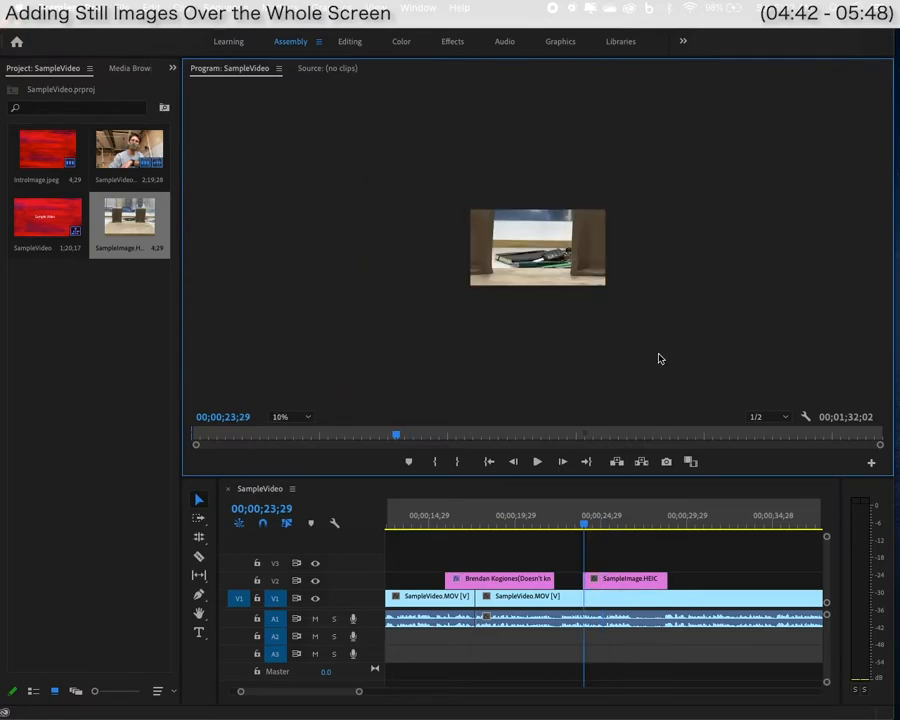
# Scale the SampleImage.HEIC still to fit the frame, then return the preview zoom to 25%.
pyautogui.click(585, 270)
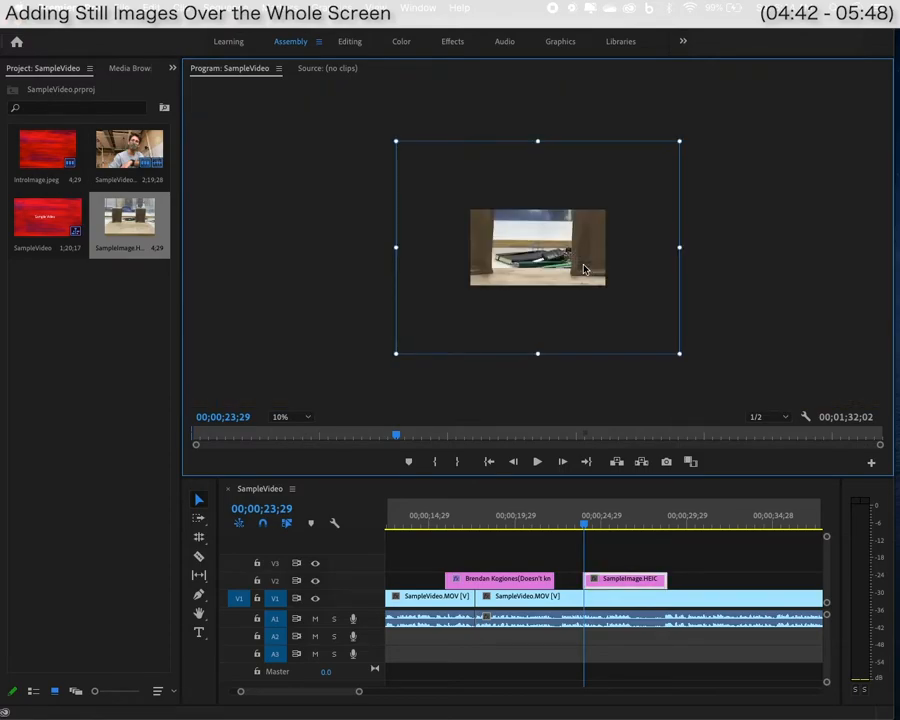
pyautogui.moveTo(680, 141); pyautogui.dragTo(625, 199)
pyautogui.moveTo(518, 258); pyautogui.dragTo(517, 265)
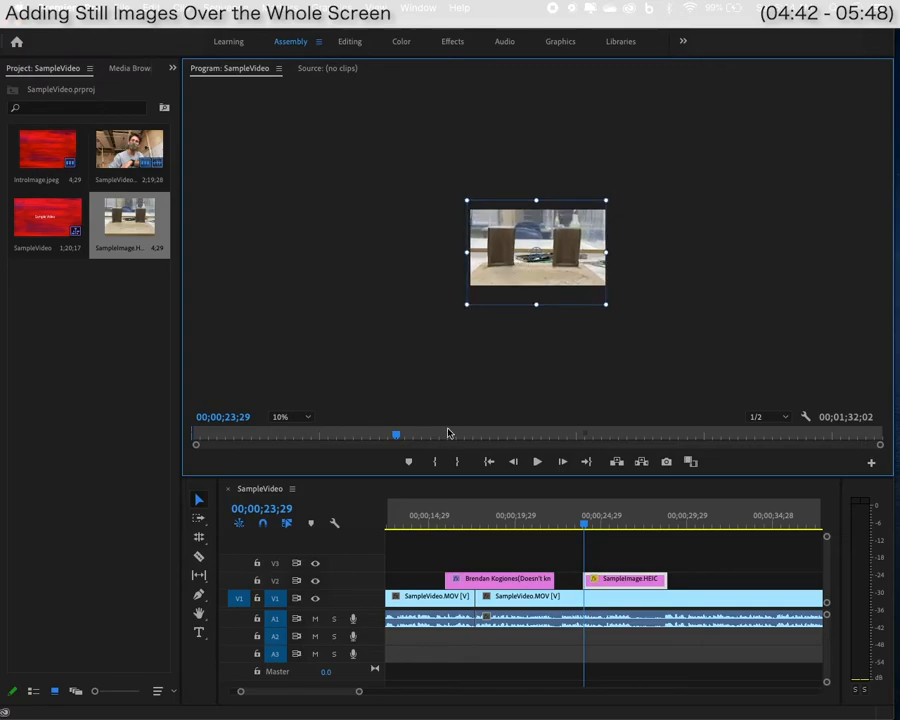
pyautogui.click(507, 345)
pyautogui.press('=')
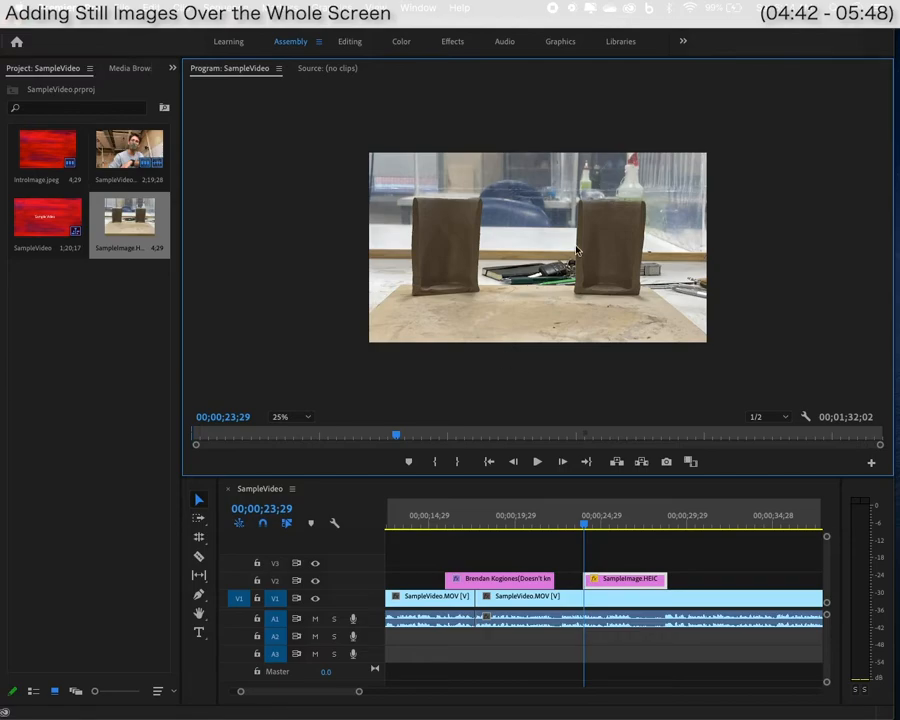
# Trim the SampleImage.HEIC clip's end shorter and replay from 23;22.
pyautogui.click(575, 526)
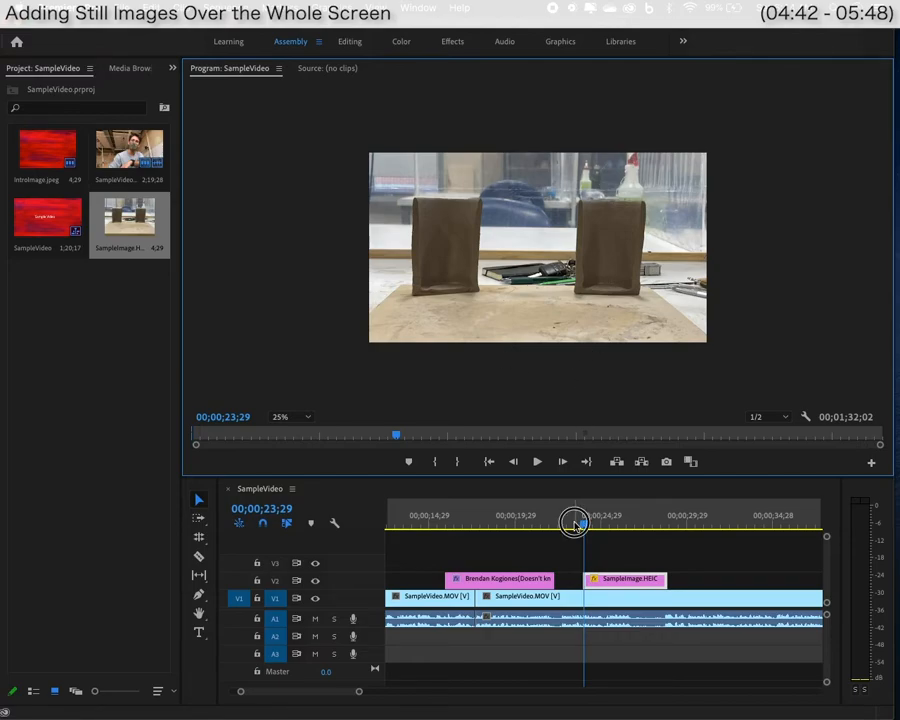
pyautogui.press('space')
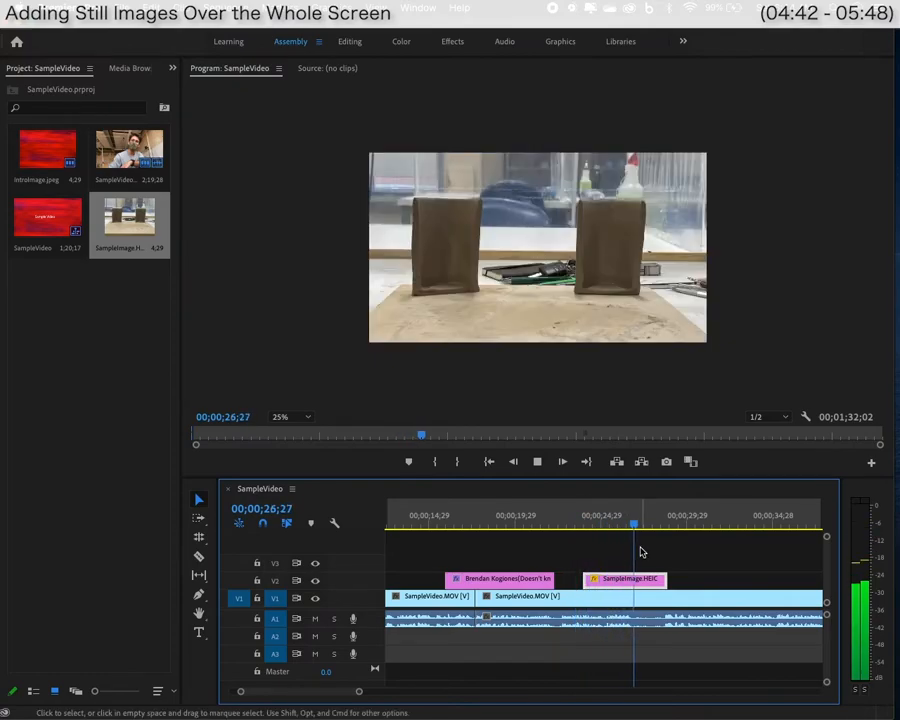
pyautogui.press('space')
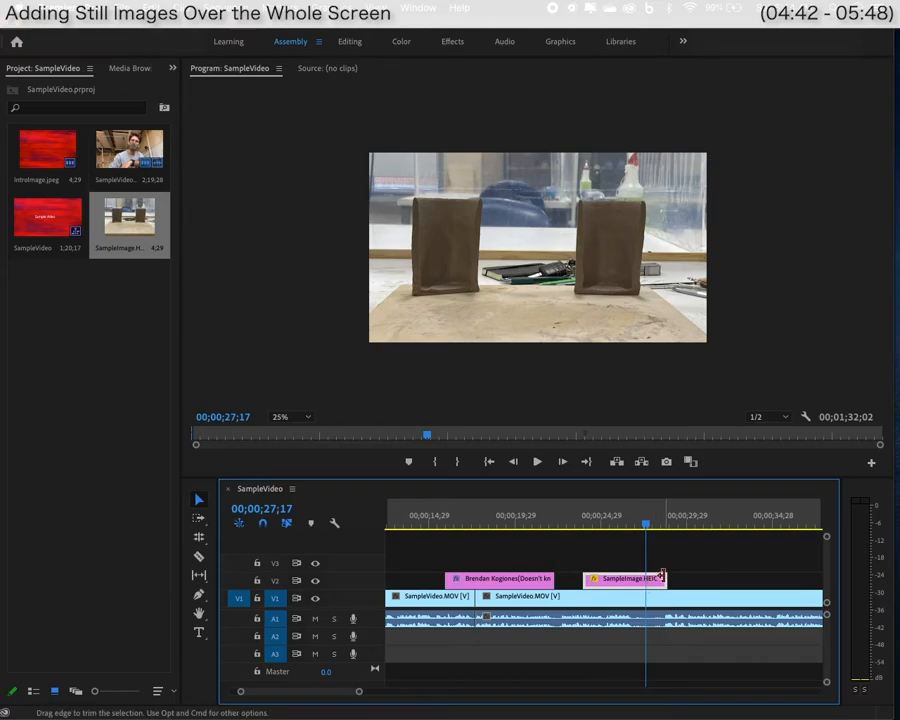
pyautogui.moveTo(662, 578); pyautogui.dragTo(643, 578)
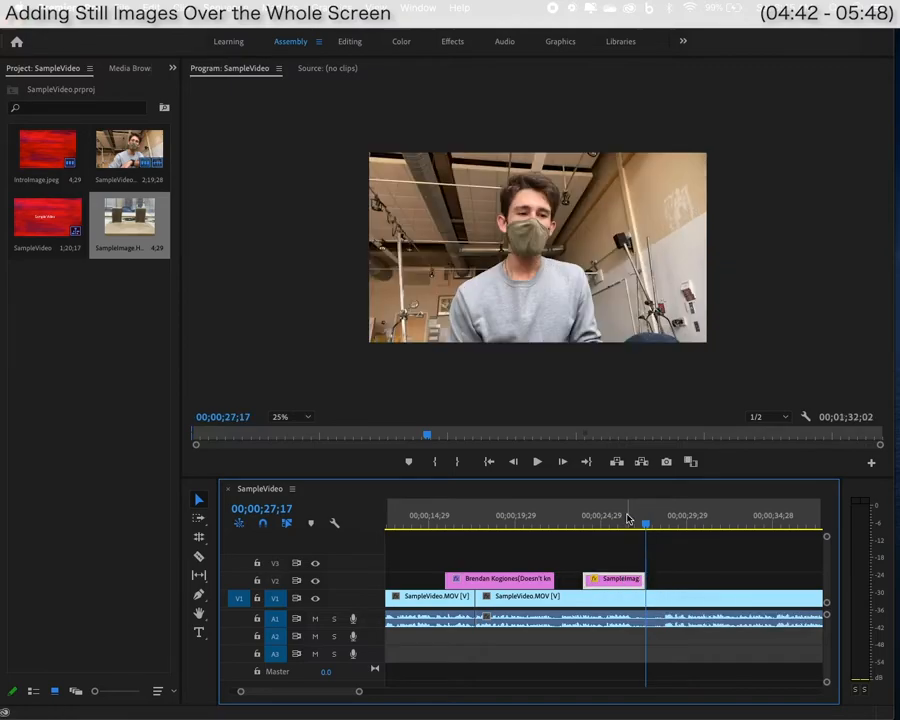
pyautogui.click(583, 516)
pyautogui.press('space')
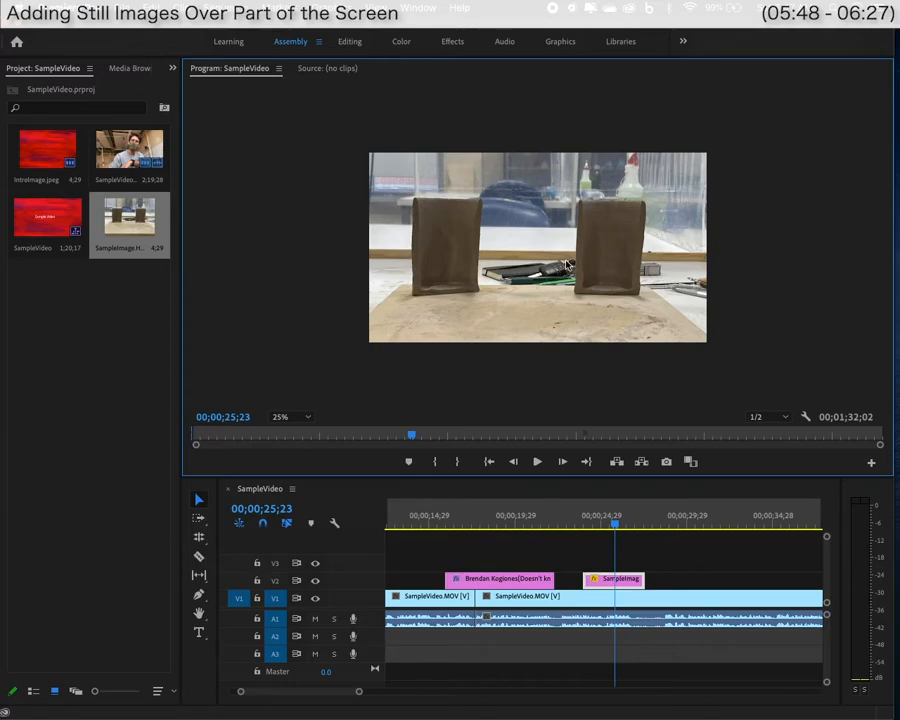
# Shrink the still image into a small inset at the frame's upper right.
pyautogui.click(681, 292)
pyautogui.click(681, 294)
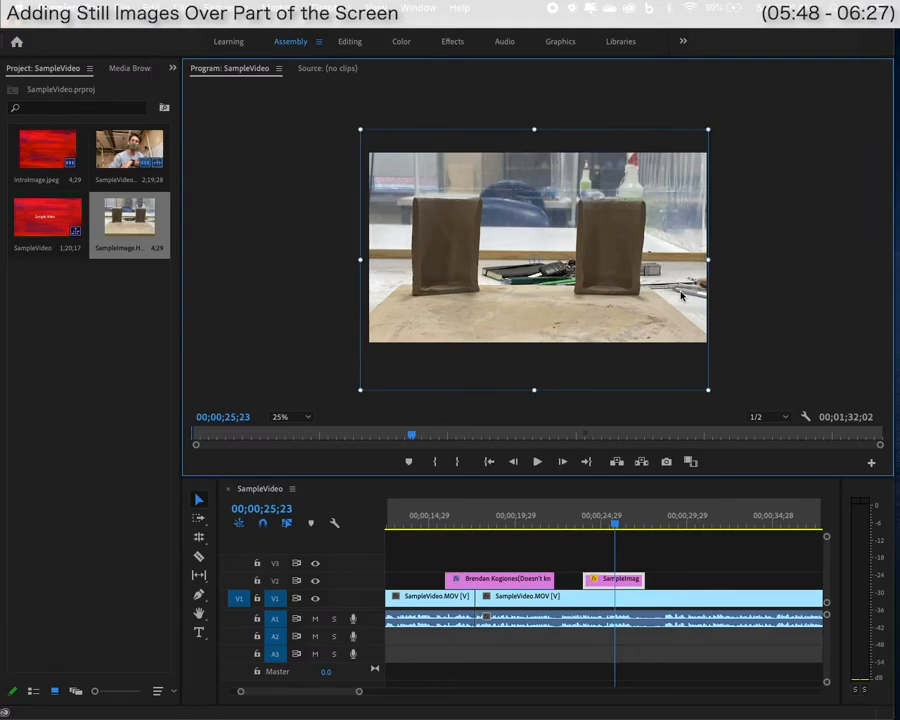
pyautogui.moveTo(708, 393); pyautogui.dragTo(587, 298)
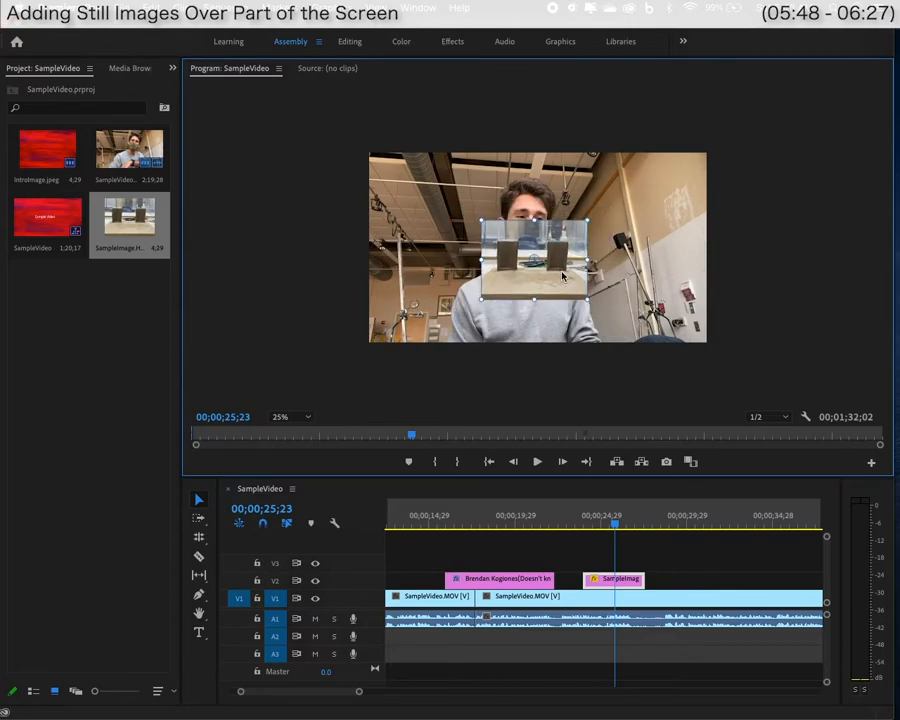
pyautogui.moveTo(552, 260); pyautogui.dragTo(638, 208)
# Play back from 23;18 to check the image overlay.
pyautogui.click(578, 521)
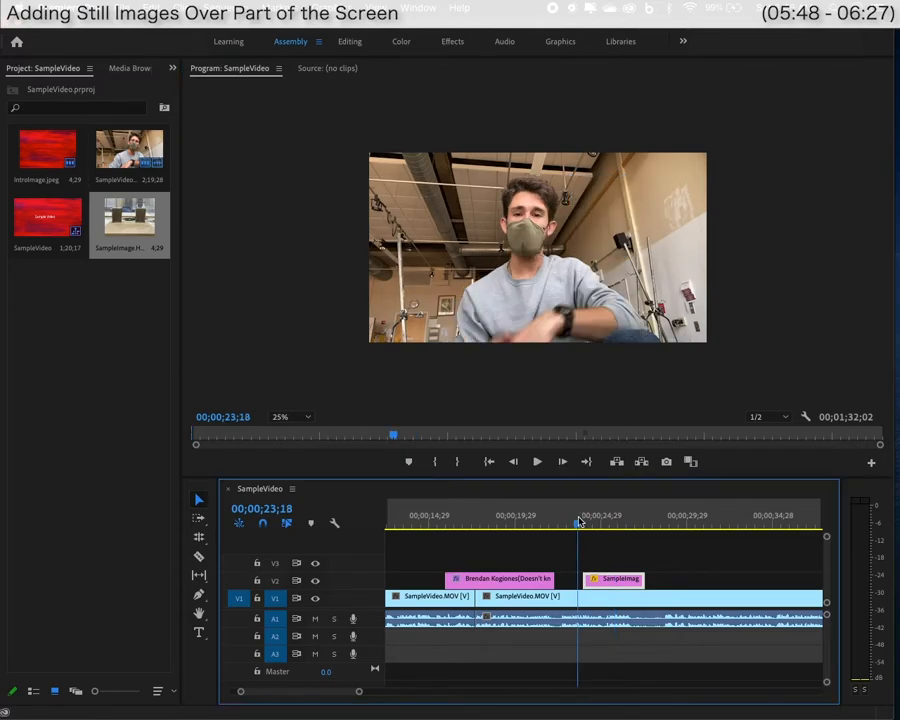
pyautogui.press('space')
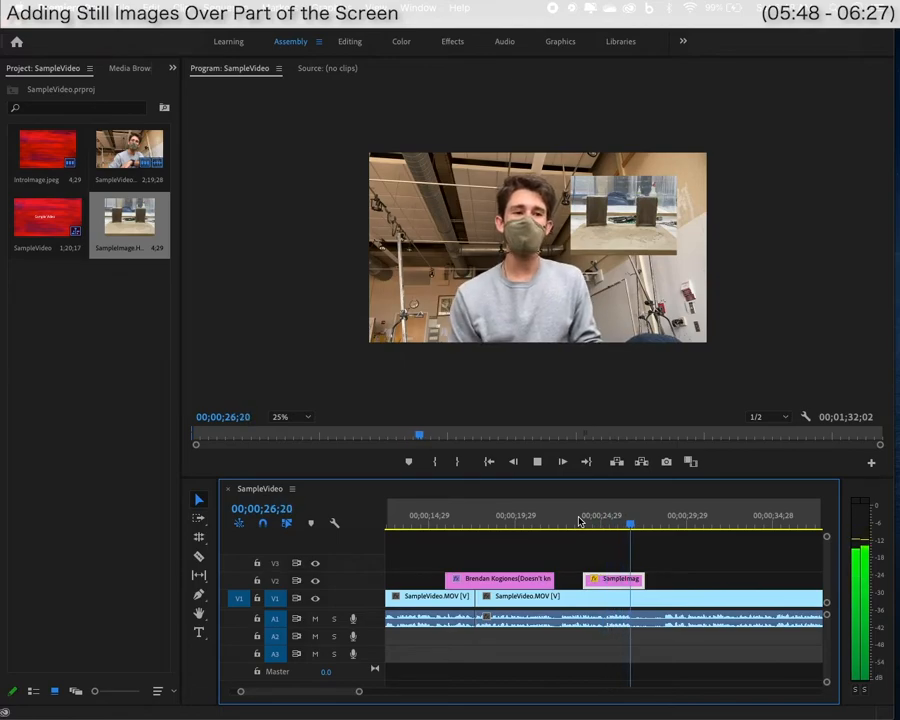
pyautogui.press('space')
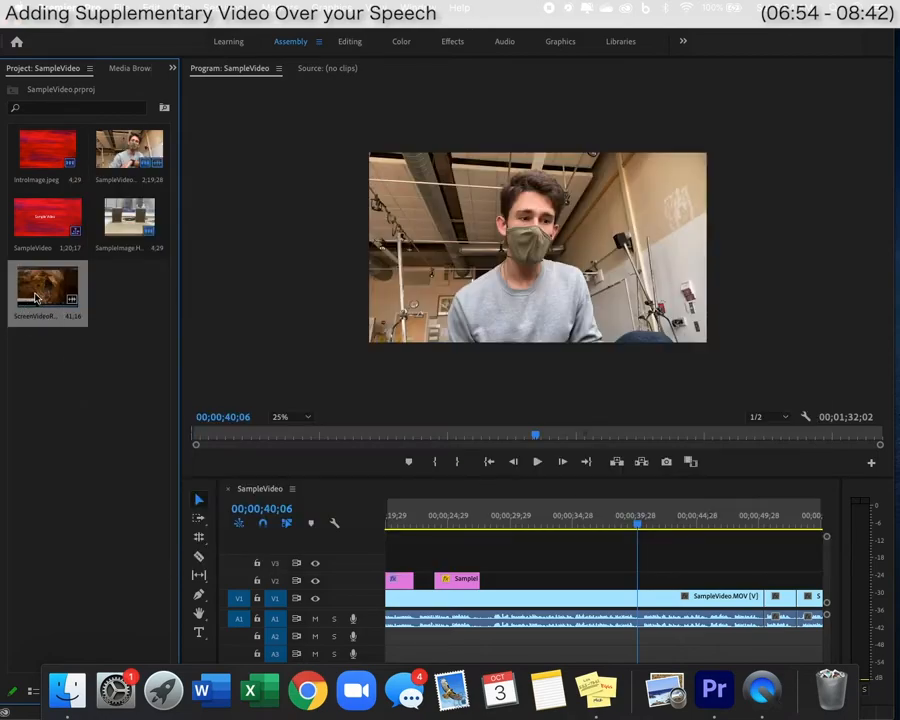
# Place ScreenVideoRecording.mov on V3 above the speaker footage.
pyautogui.moveTo(45, 300); pyautogui.dragTo(483, 563)
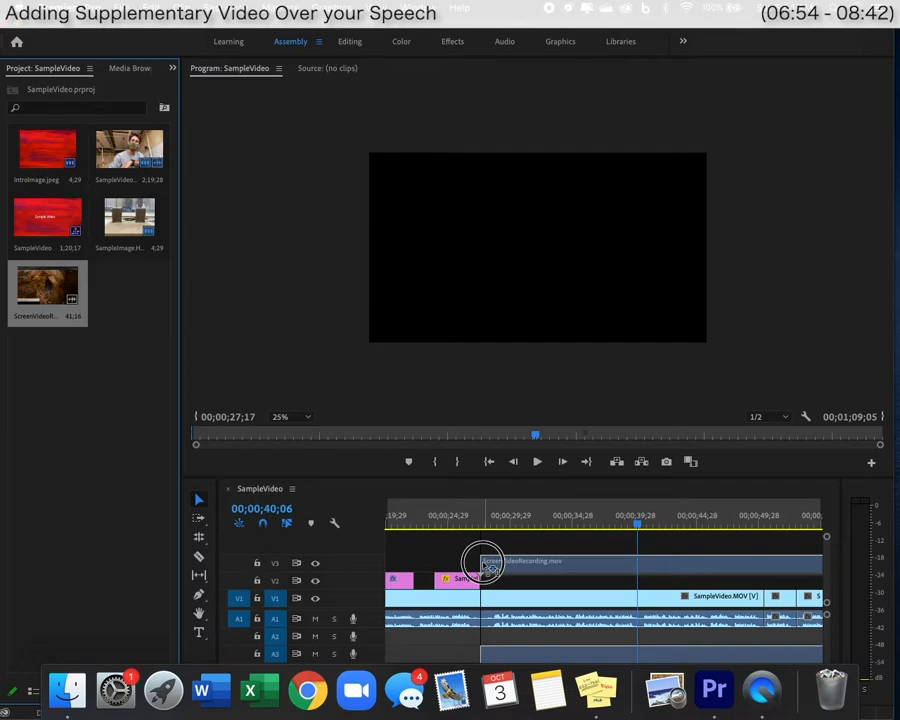
pyautogui.moveTo(483, 563); pyautogui.dragTo(482, 562)
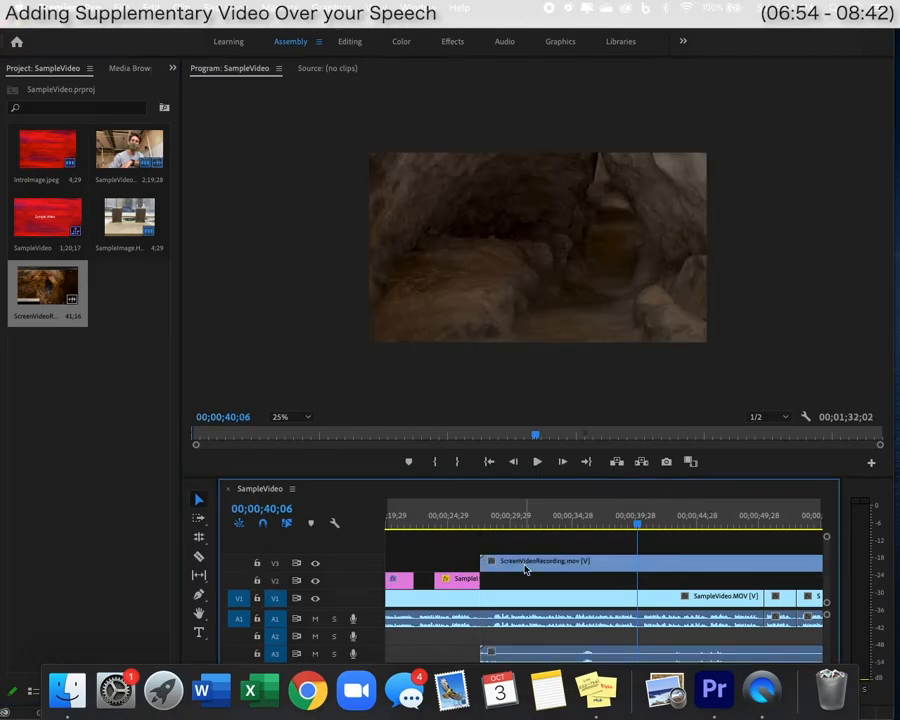
pyautogui.hscroll(1, 525, 565)
pyautogui.click(468, 521)
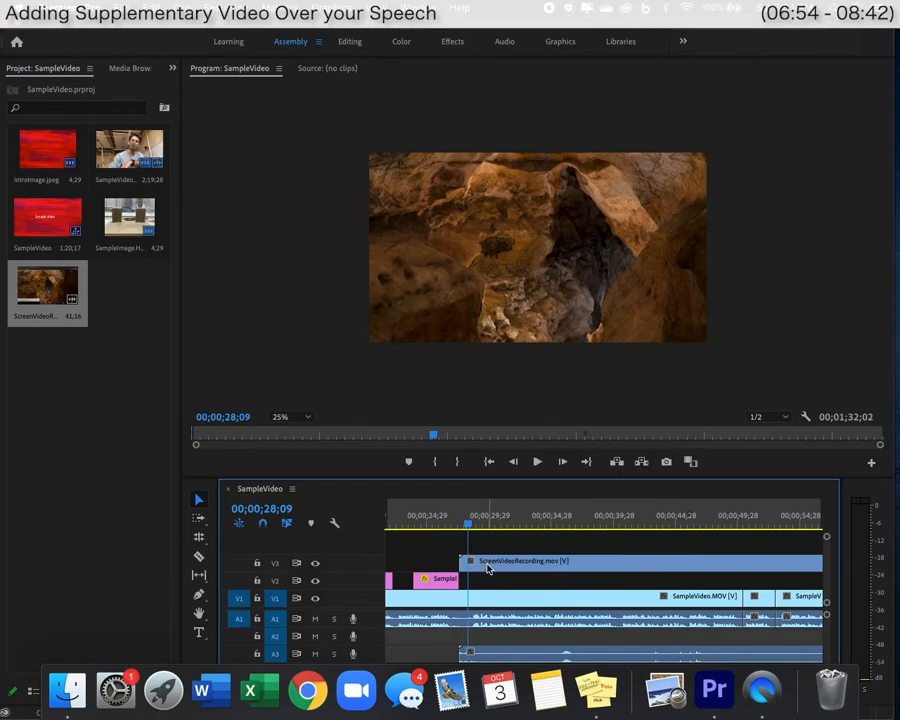
# Unlink the recording's audio and delete it from A3.
pyautogui.click(518, 653)
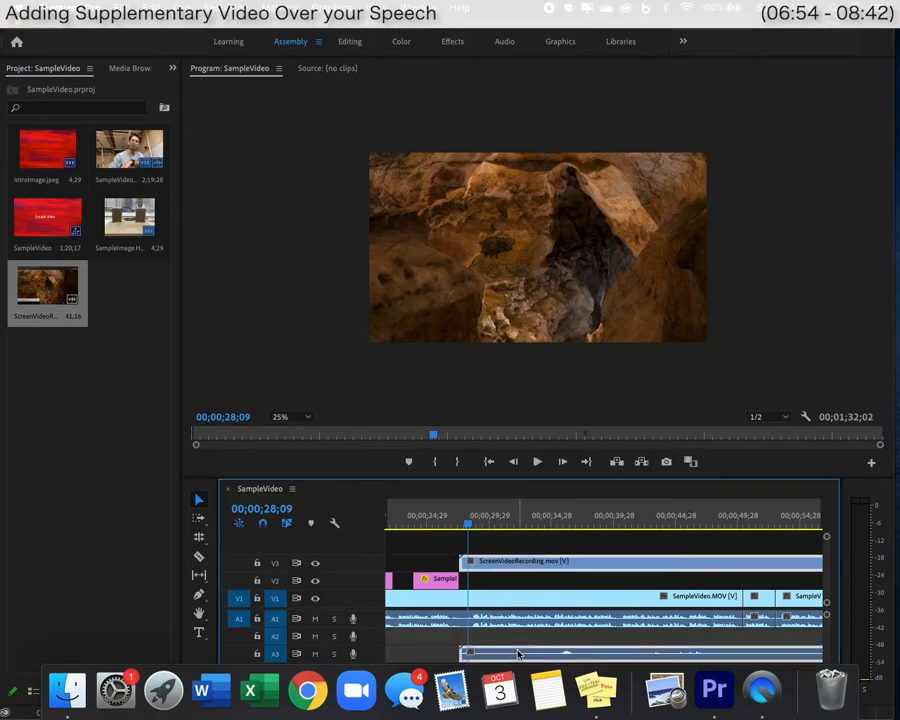
pyautogui.rightClick(539, 562)
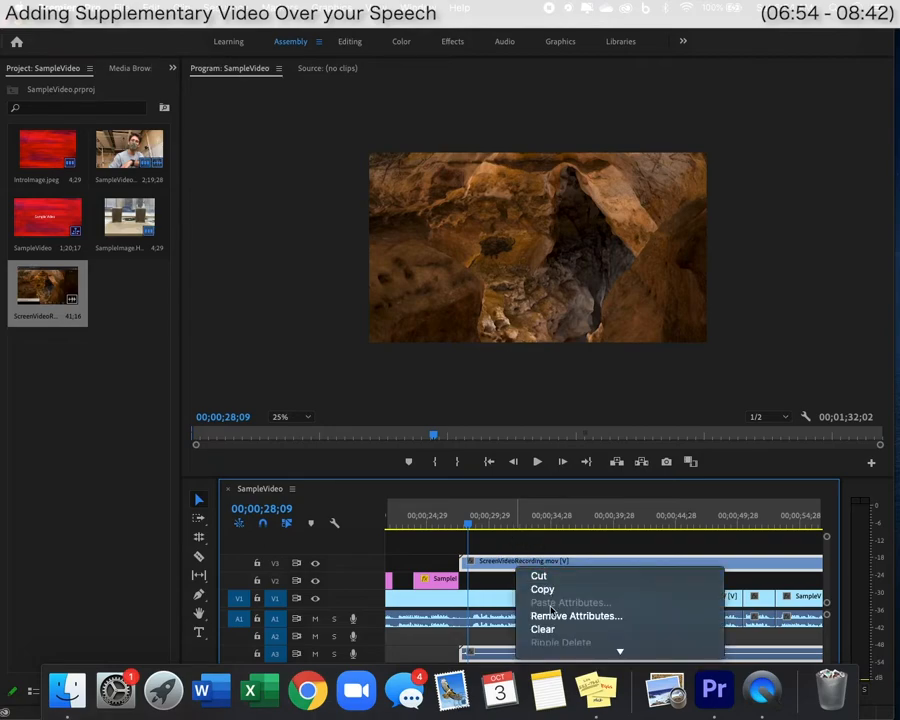
pyautogui.scroll(-5, 552, 610)
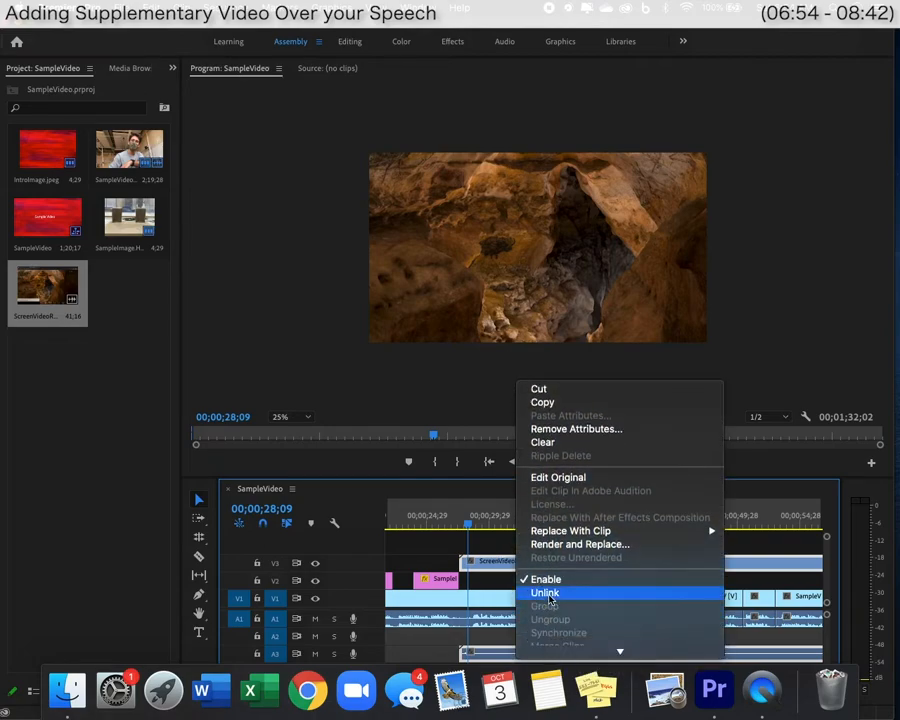
pyautogui.click(549, 597)
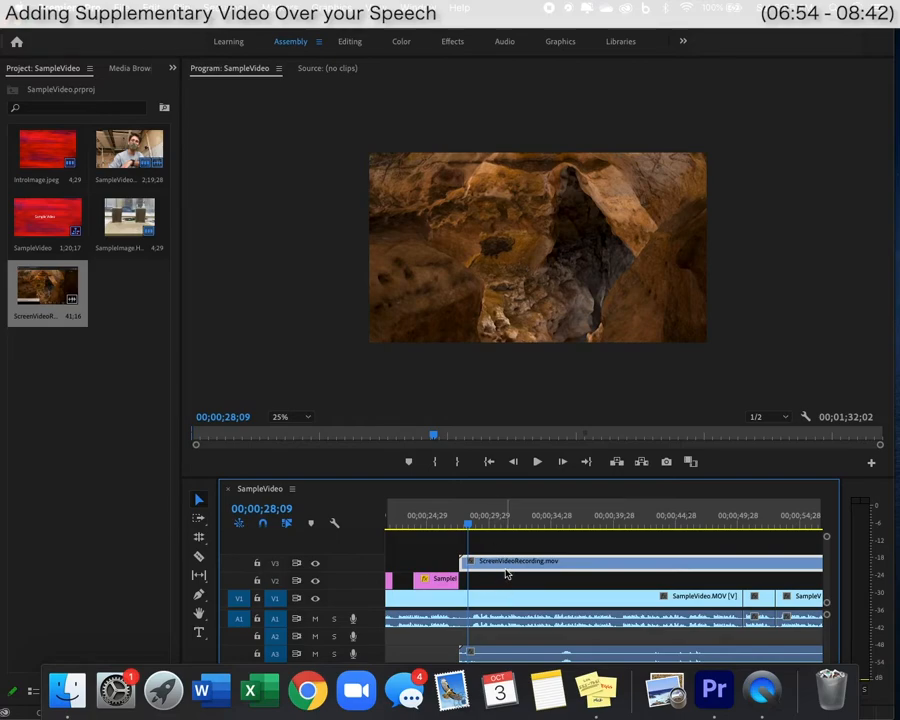
pyautogui.click(499, 657)
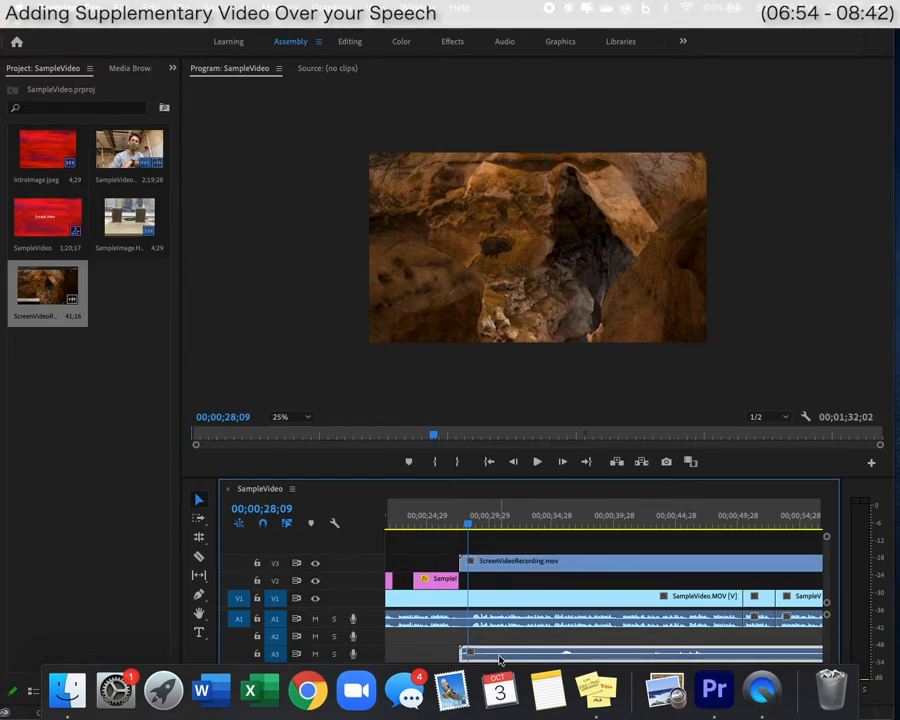
pyautogui.press('Delete')
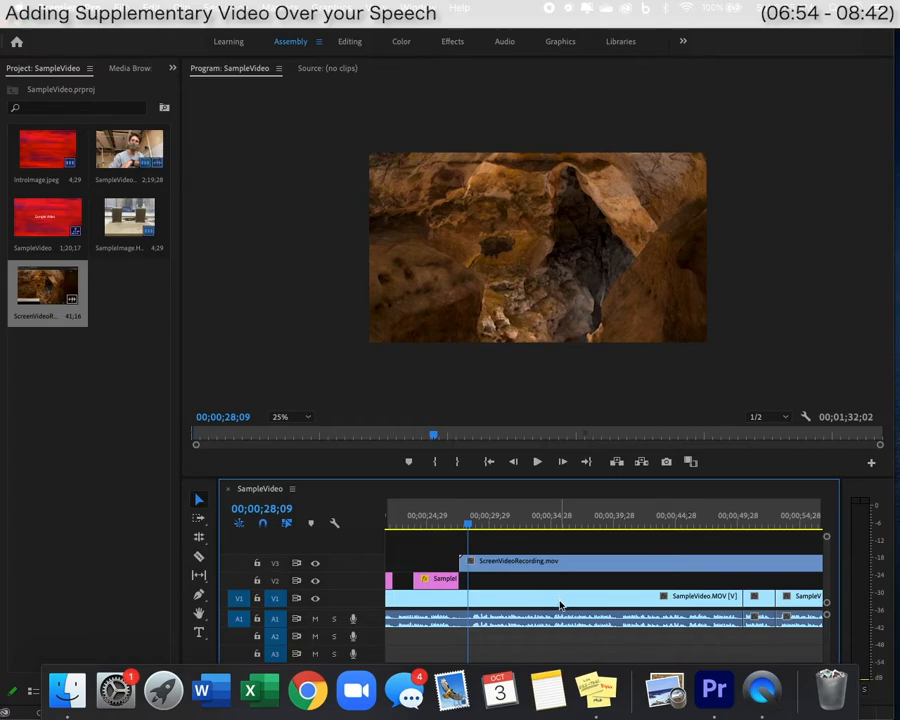
# Nudge the V3 screen recording slightly later and play to the 00;00;40;02 end point.
pyautogui.hscroll(2, 563, 570)
pyautogui.hscroll(-5, 563, 570)
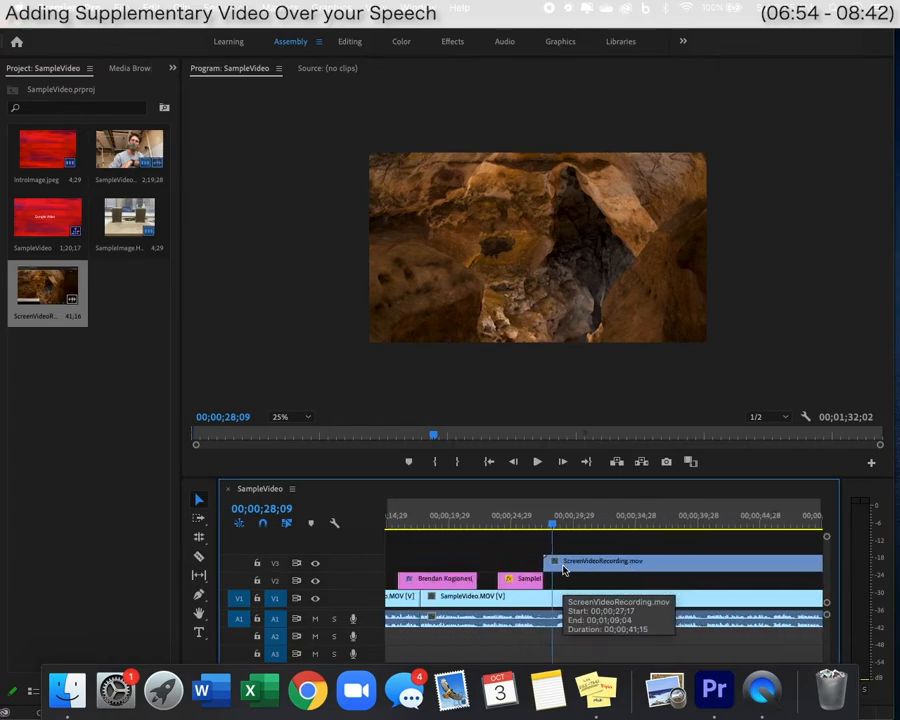
pyautogui.hscroll(2, 563, 570)
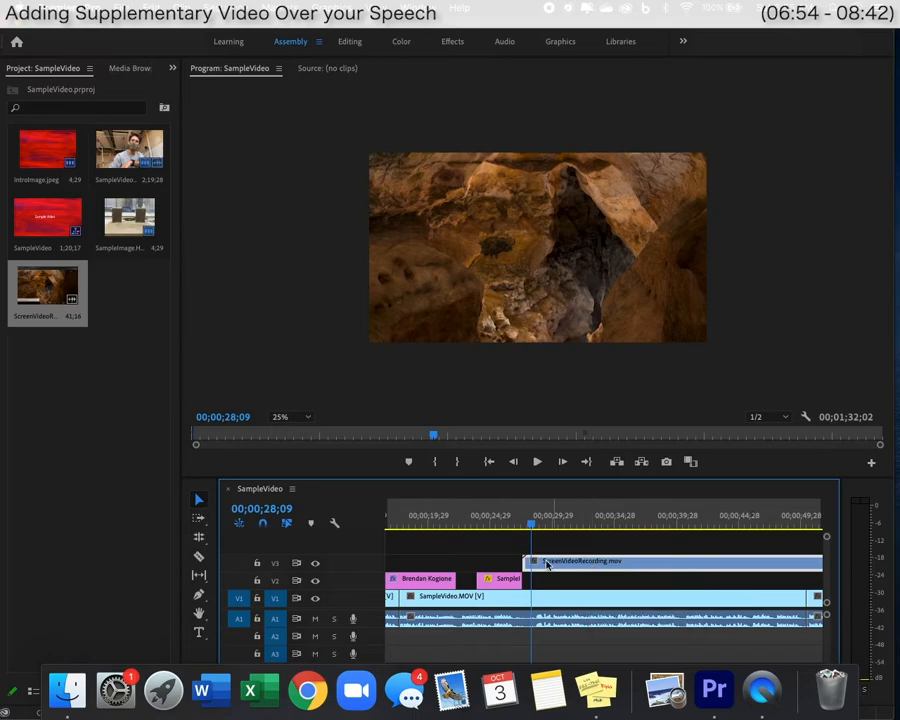
pyautogui.moveTo(542, 562); pyautogui.dragTo(558, 563)
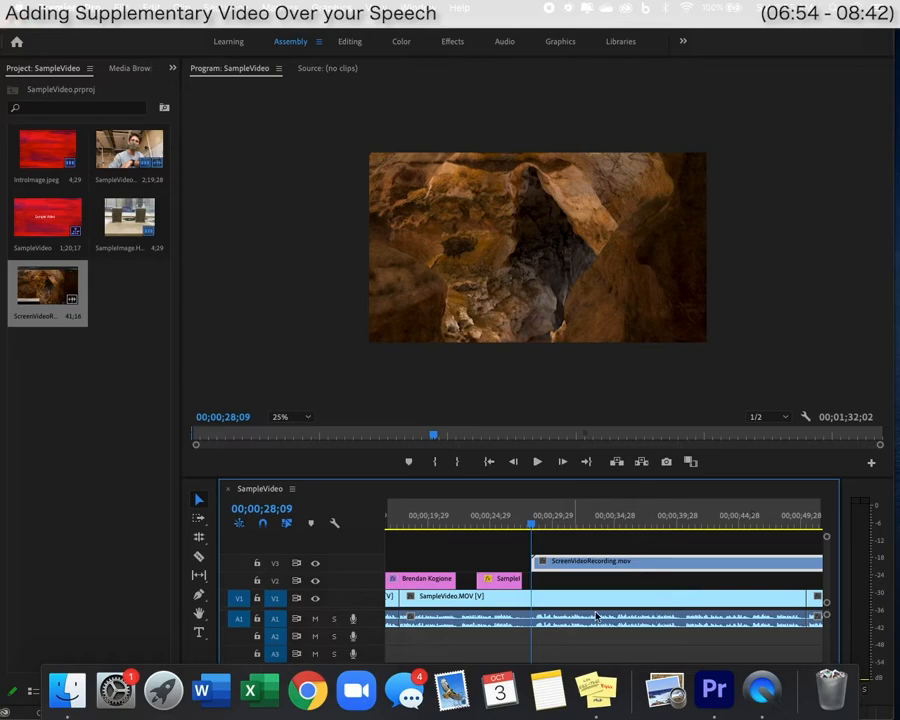
pyautogui.press('space')
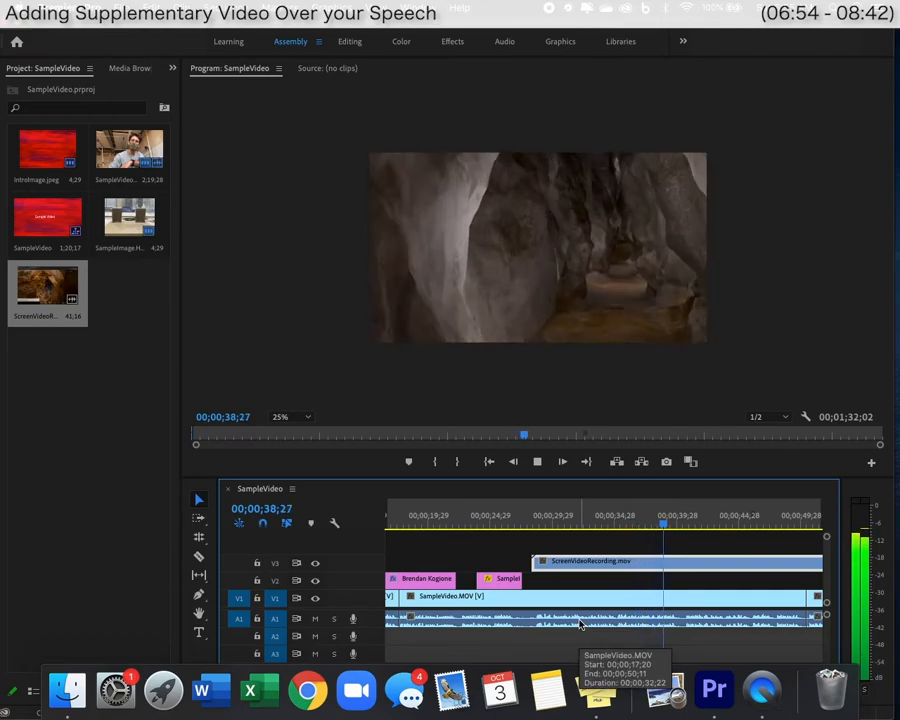
pyautogui.press('space')
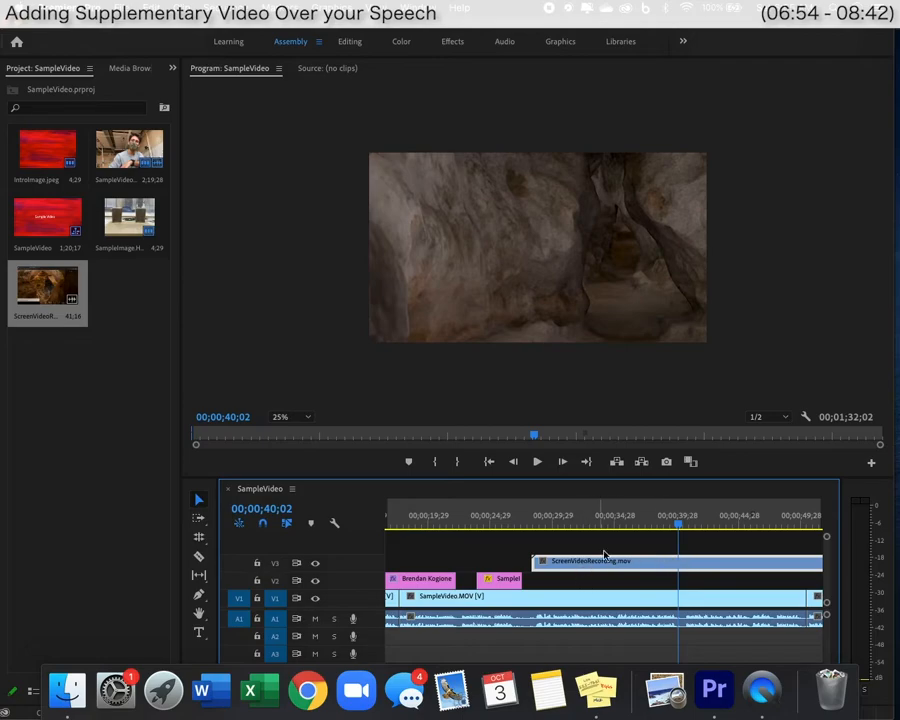
# Razor-cut the screen recording at 00;00;40;02 and delete the piece after the cut.
pyautogui.press('c')
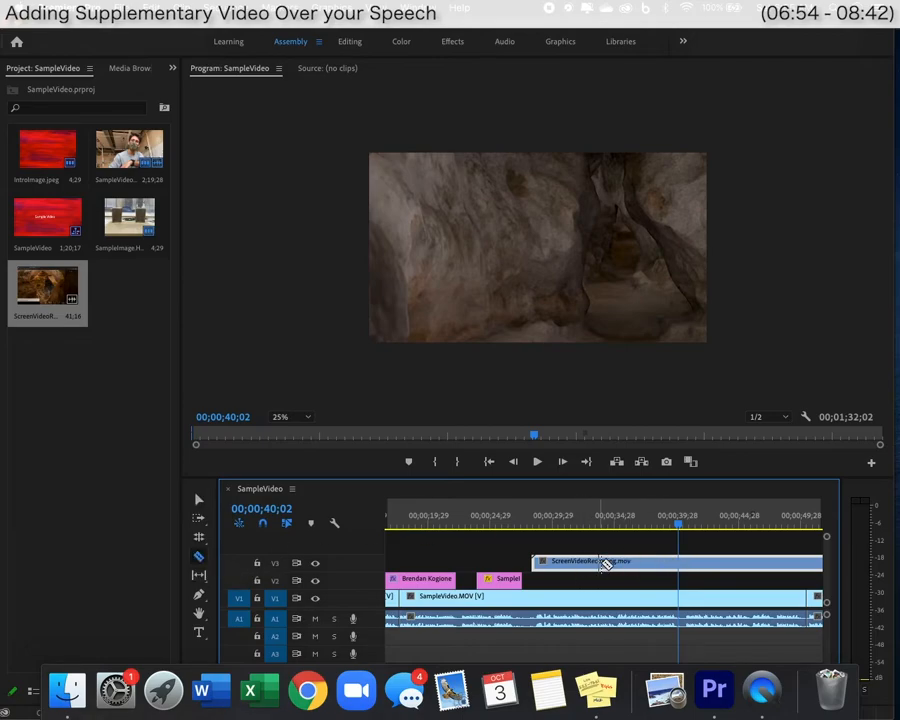
pyautogui.click(198, 556)
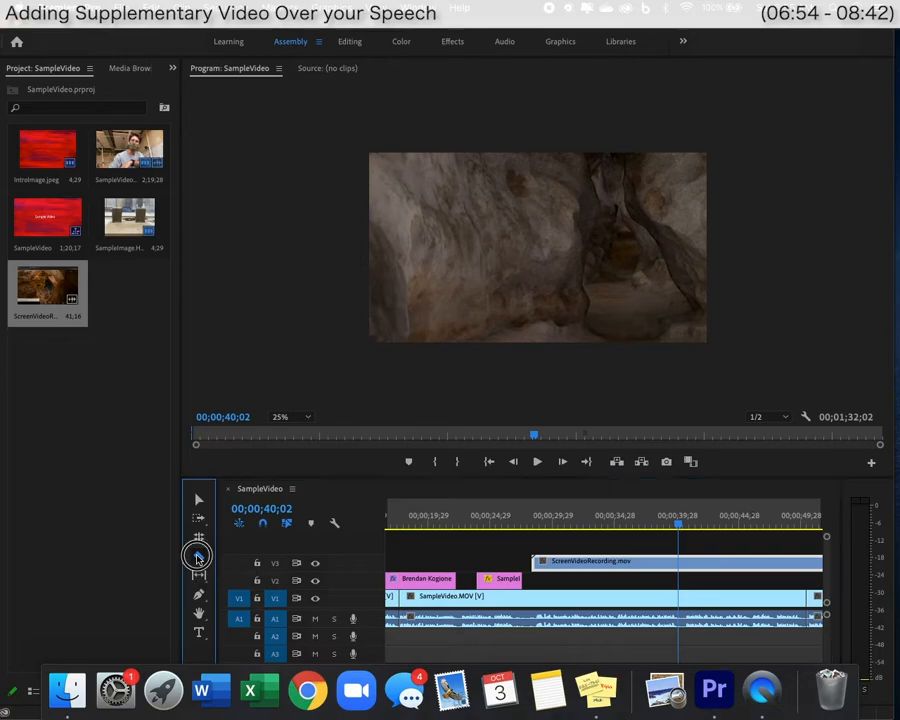
pyautogui.click(680, 561)
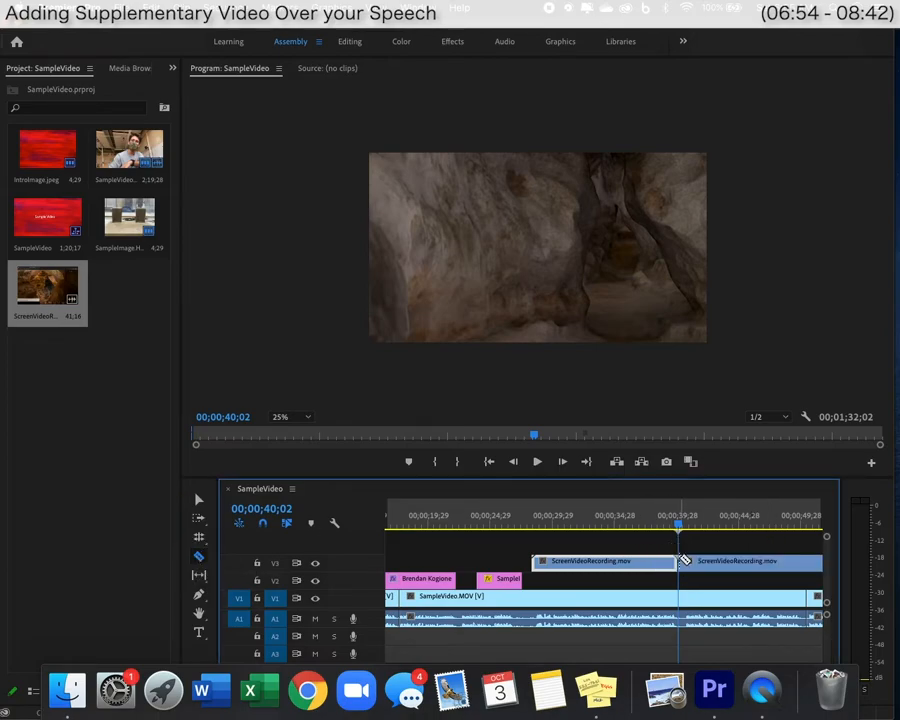
pyautogui.press('v')
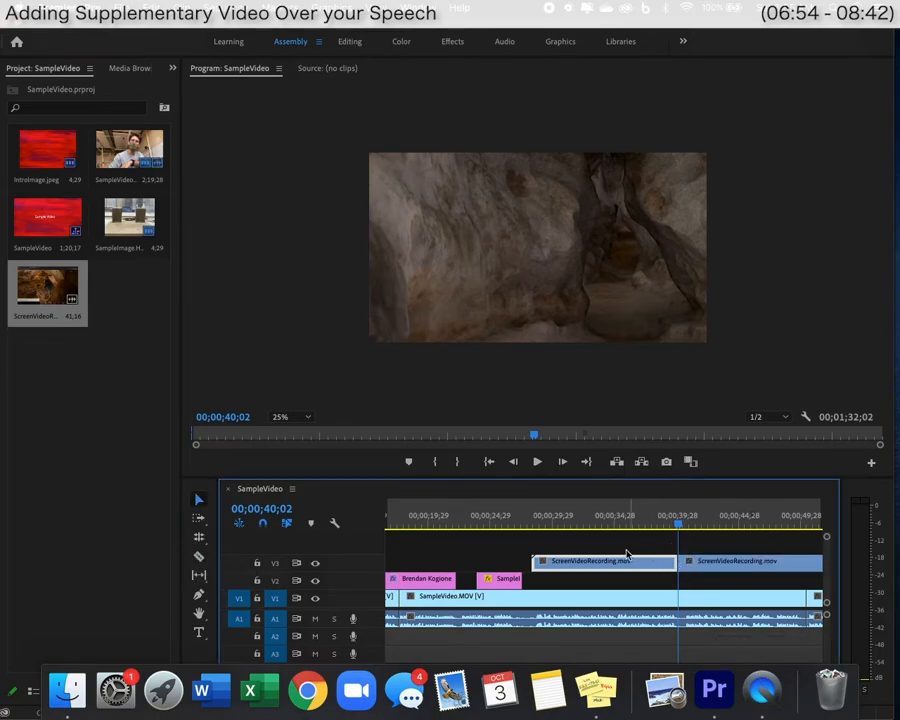
pyautogui.click(711, 566)
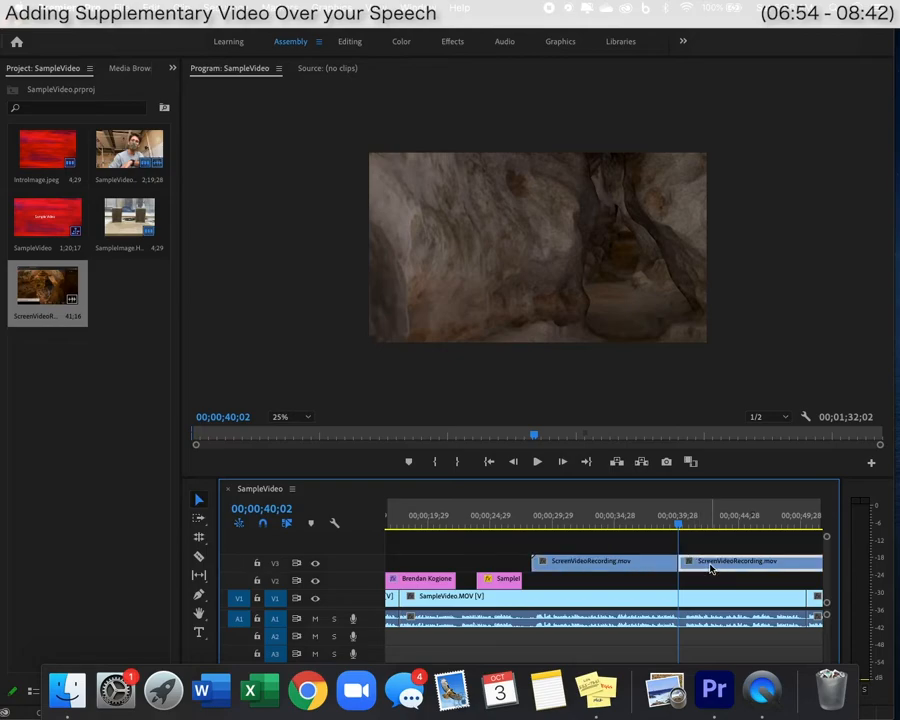
pyautogui.press('Delete')
pyautogui.click(524, 516)
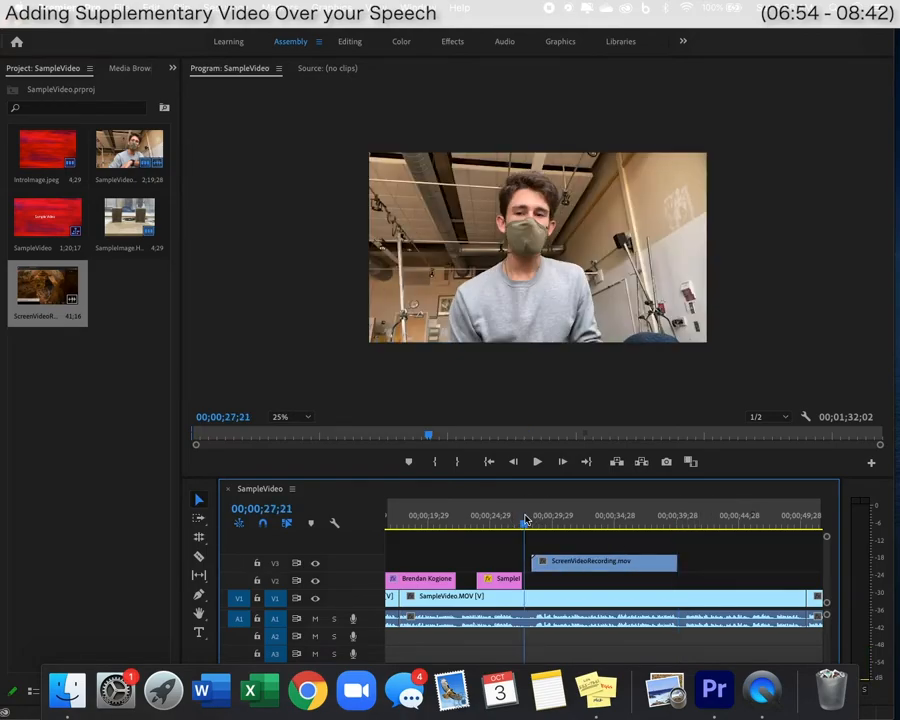
# Scale and move ScreenVideoRecording.mov in the Program monitor so the cave page fills the frame without the browser bar.
pyautogui.press('space')
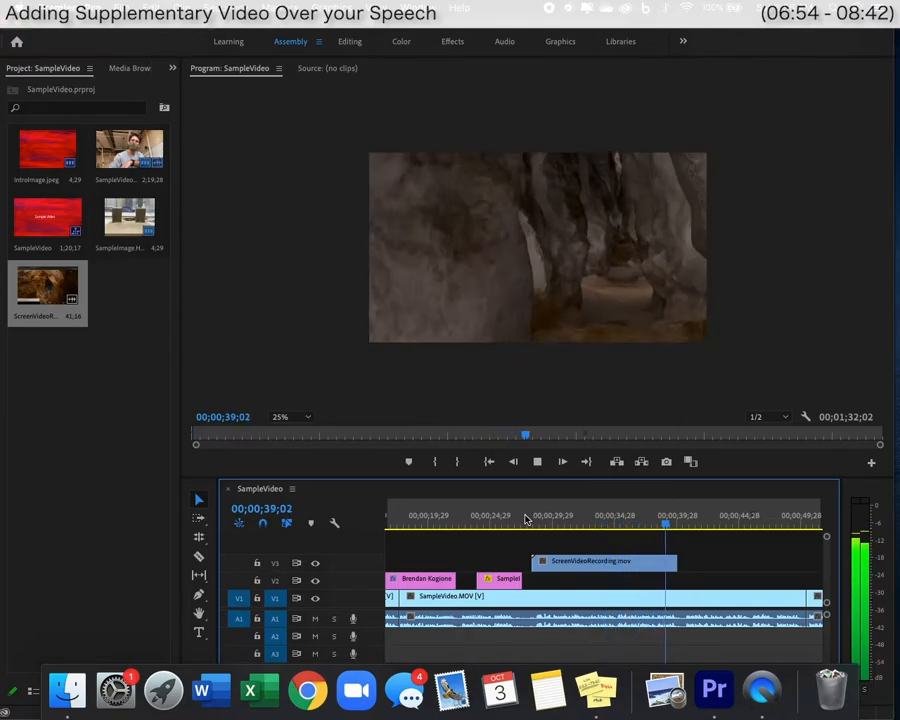
pyautogui.click(579, 519)
pyautogui.click(549, 290)
pyautogui.click(549, 290)
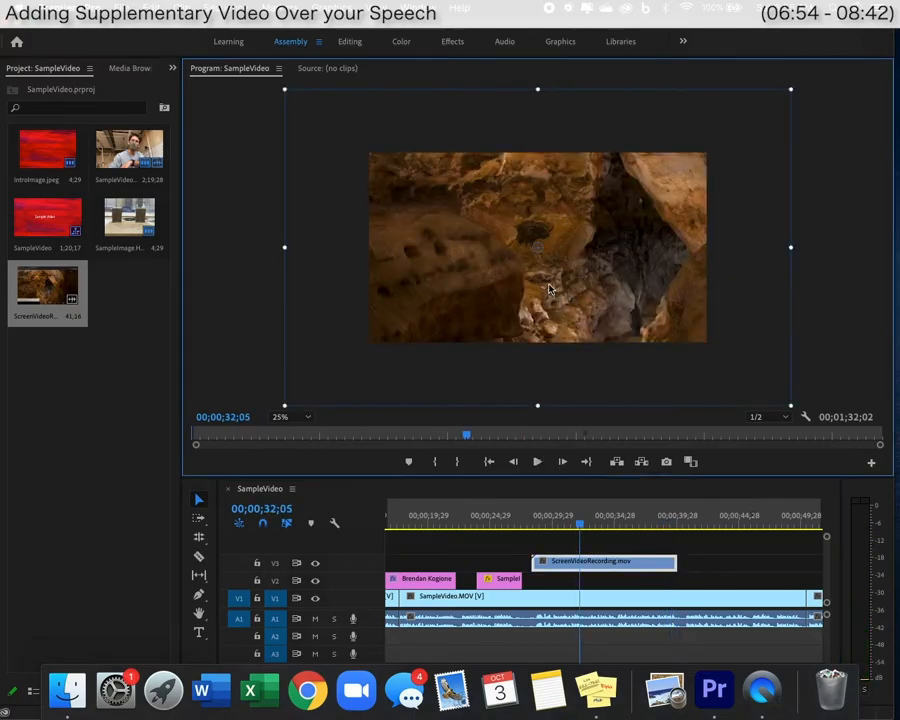
pyautogui.moveTo(791, 410); pyautogui.dragTo(705, 357)
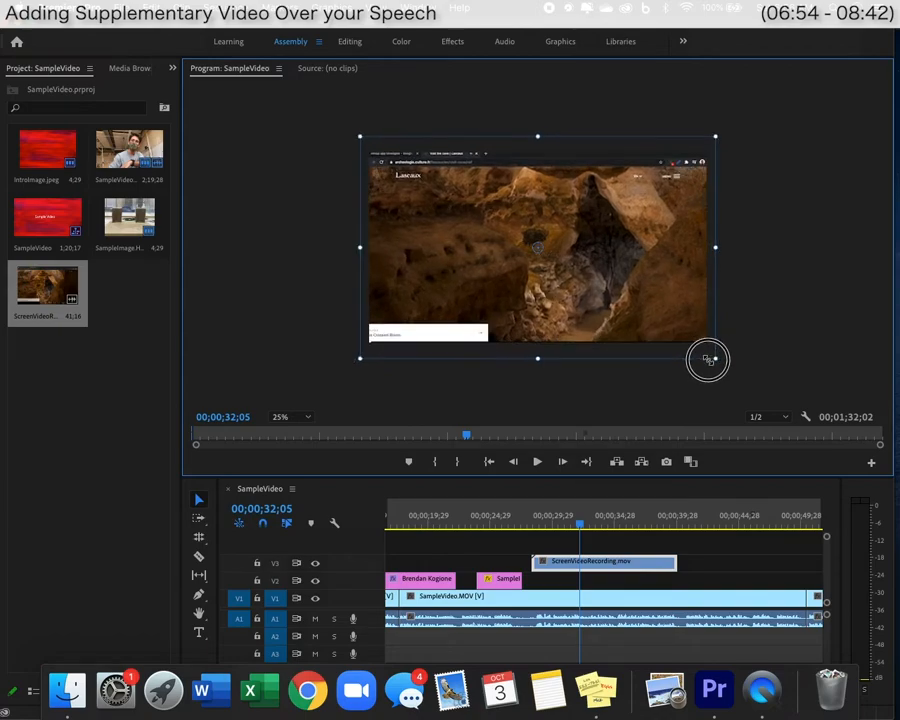
pyautogui.moveTo(708, 360); pyautogui.dragTo(721, 367)
pyautogui.moveTo(675, 310); pyautogui.dragTo(695, 292)
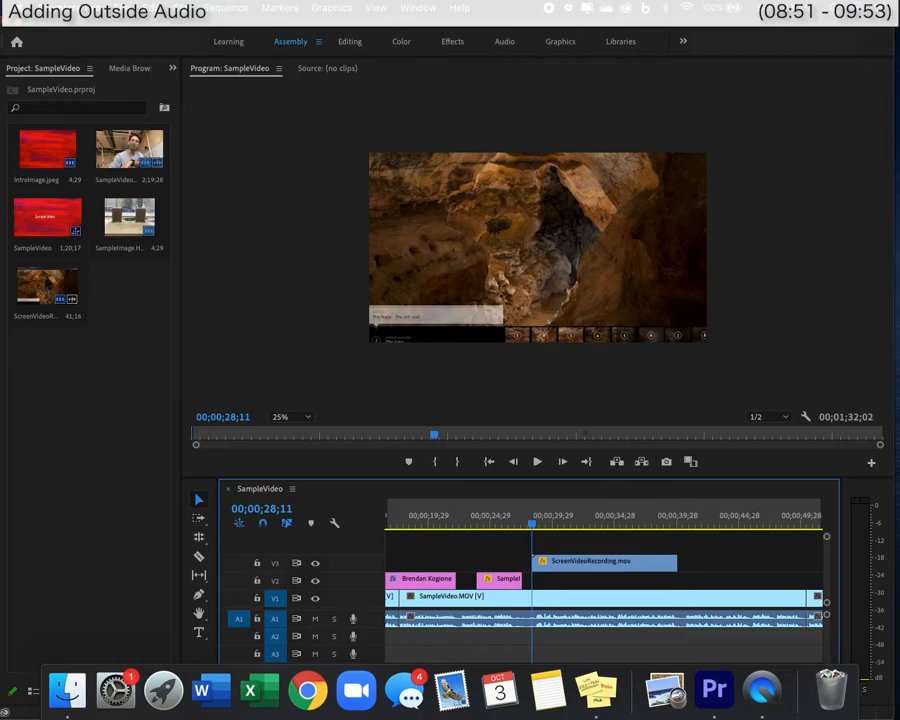
# Import the LascauxVoiceover audio file into the project.
pyautogui.click(128, 8)
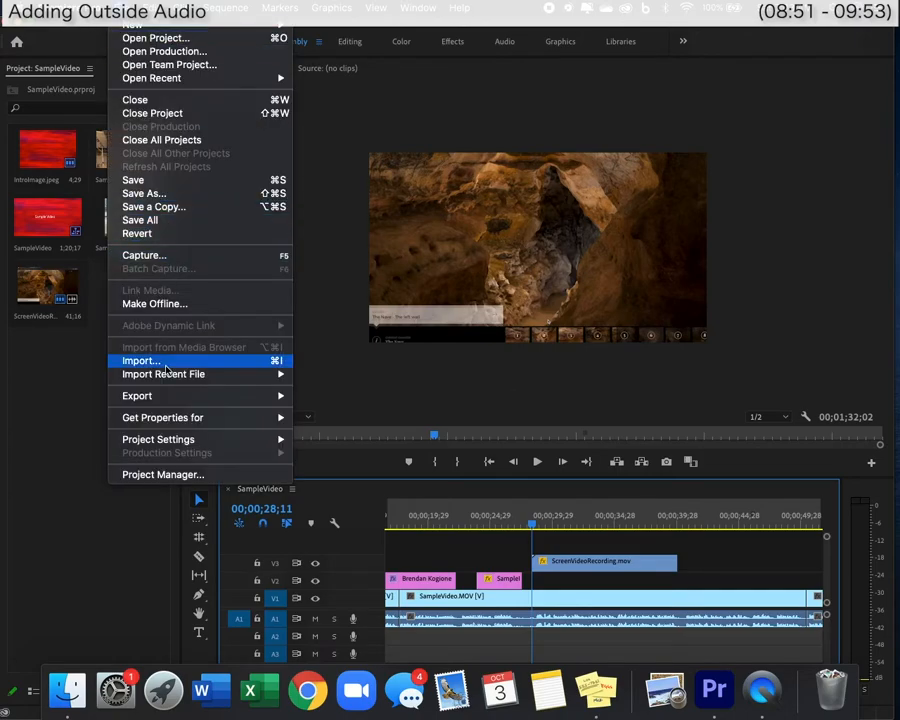
pyautogui.click(163, 364)
pyautogui.click(329, 160)
pyautogui.click(695, 398)
# Place LascauxVoiceover on A2 under the screen recording and play it back.
pyautogui.moveTo(129, 286); pyautogui.dragTo(545, 641)
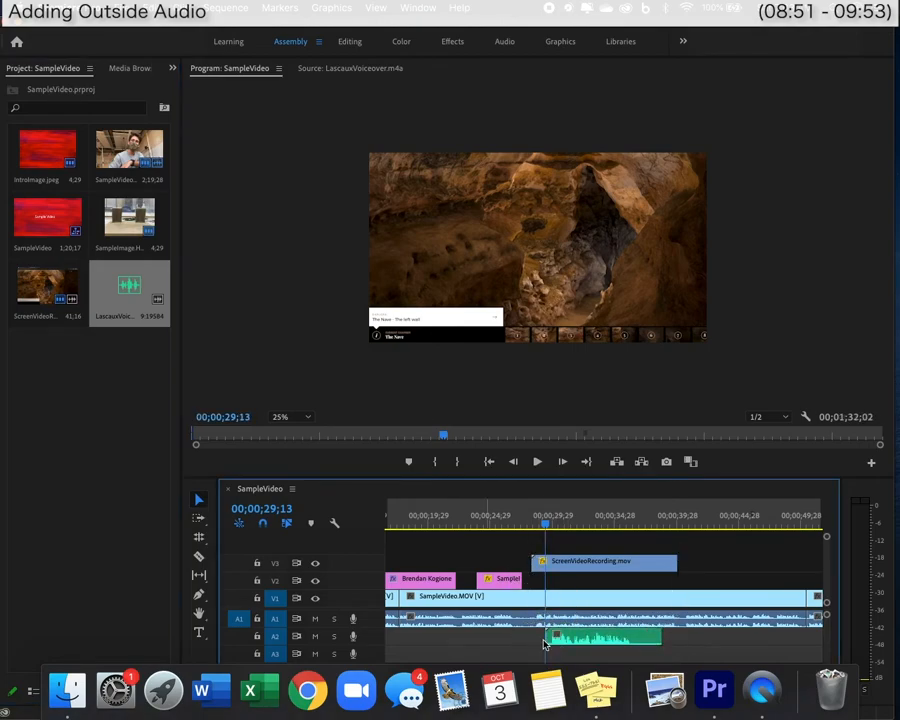
pyautogui.click(531, 519)
pyautogui.press('space')
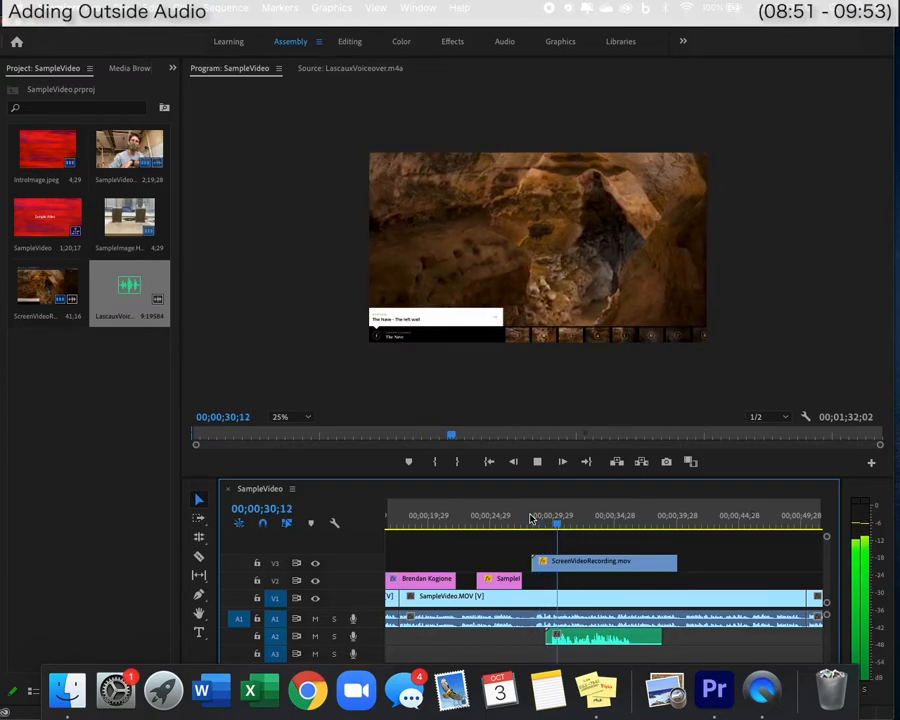
pyautogui.press('space')
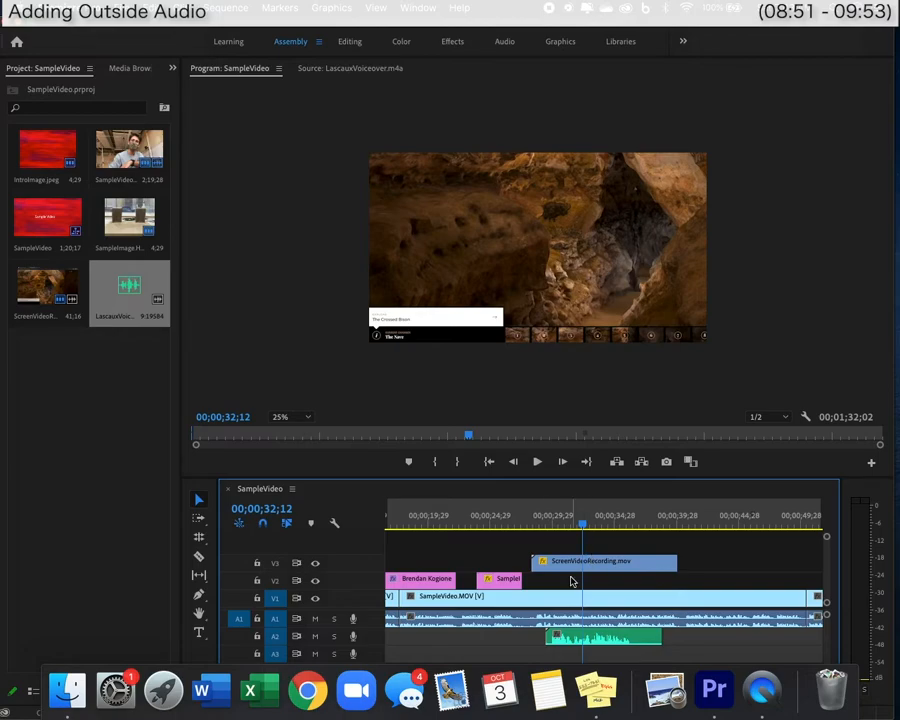
pyautogui.press('Up')
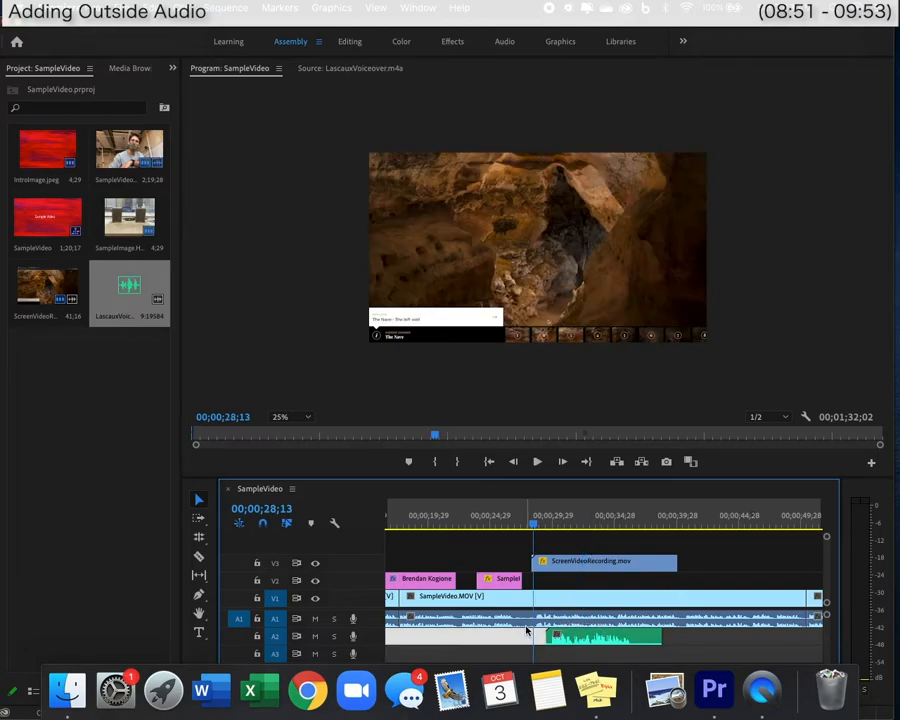
# Unlink the SampleVideo audio, delete the A1 speech under the recording, and preview the voiceover.
pyautogui.rightClick(653, 622)
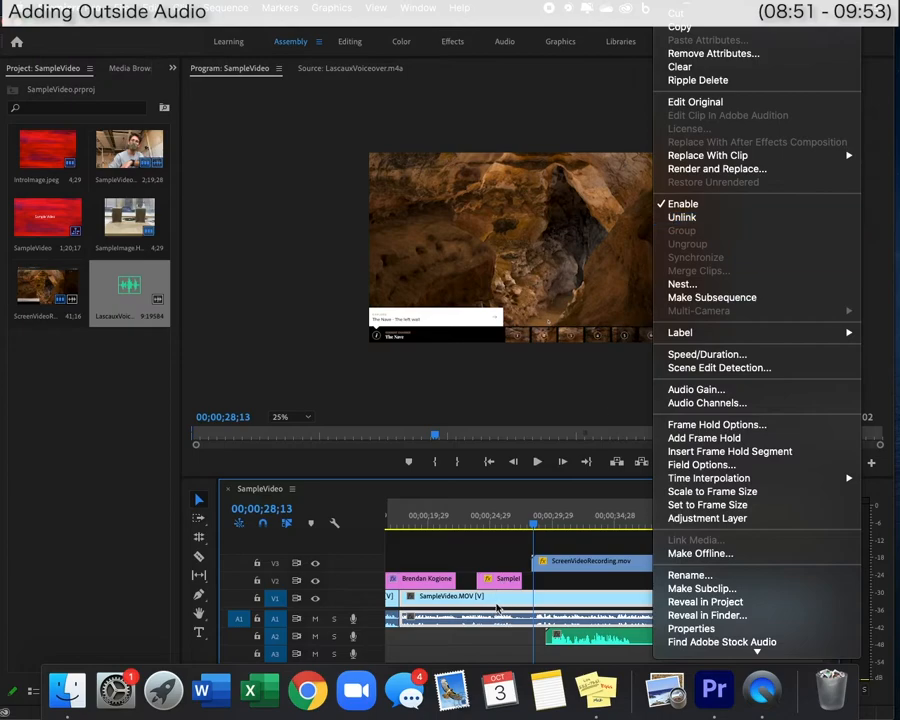
pyautogui.click(682, 217)
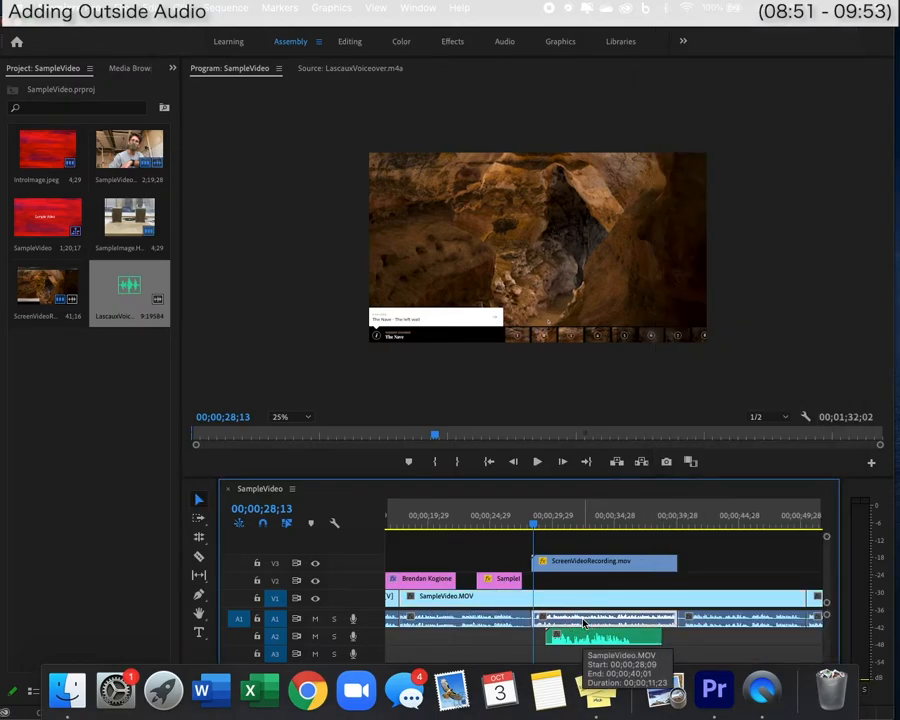
pyautogui.press('Delete')
pyautogui.click(519, 524)
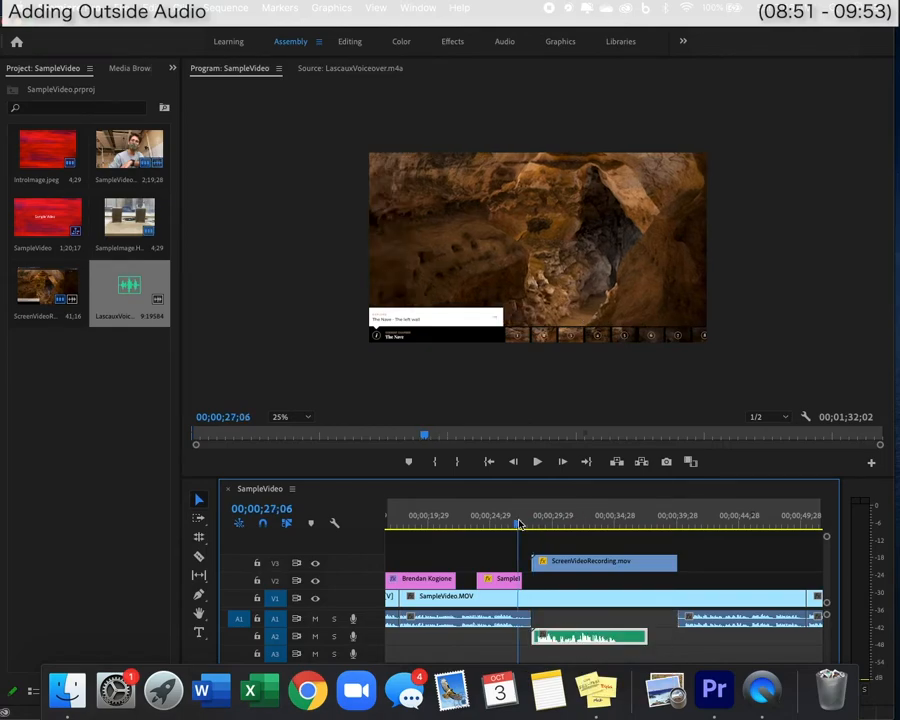
pyautogui.press('space')
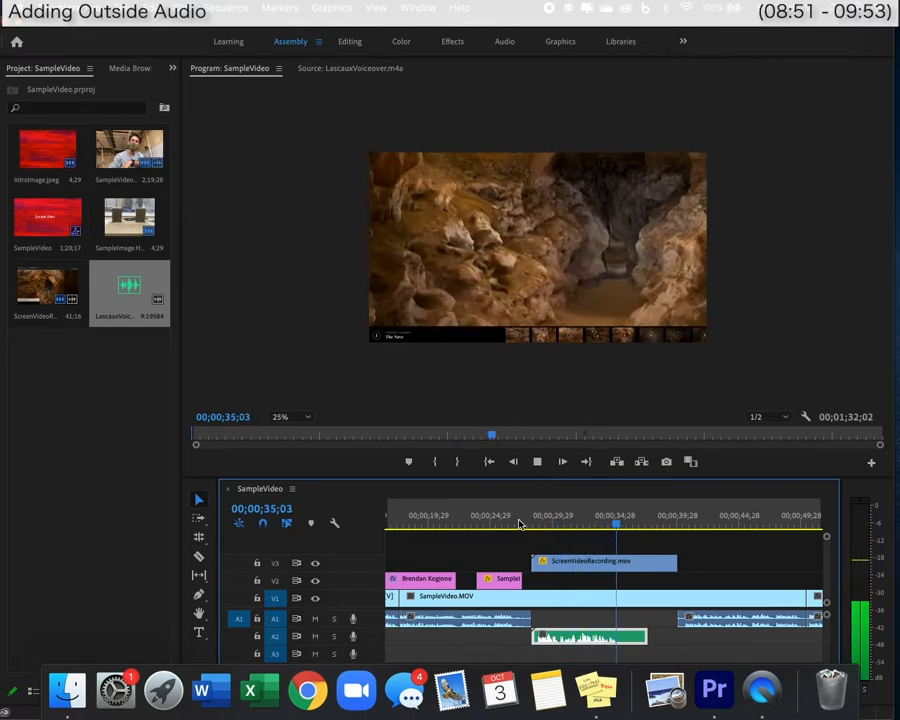
pyautogui.press('space')
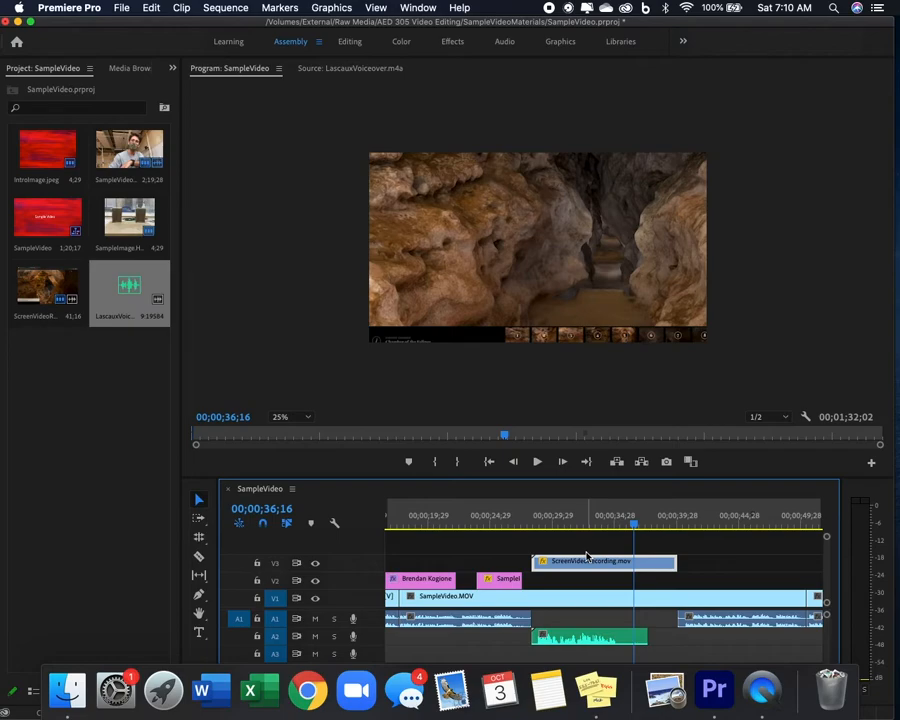
pyautogui.hscroll(4, 587, 556)
pyautogui.click(549, 519)
pyautogui.press('space')
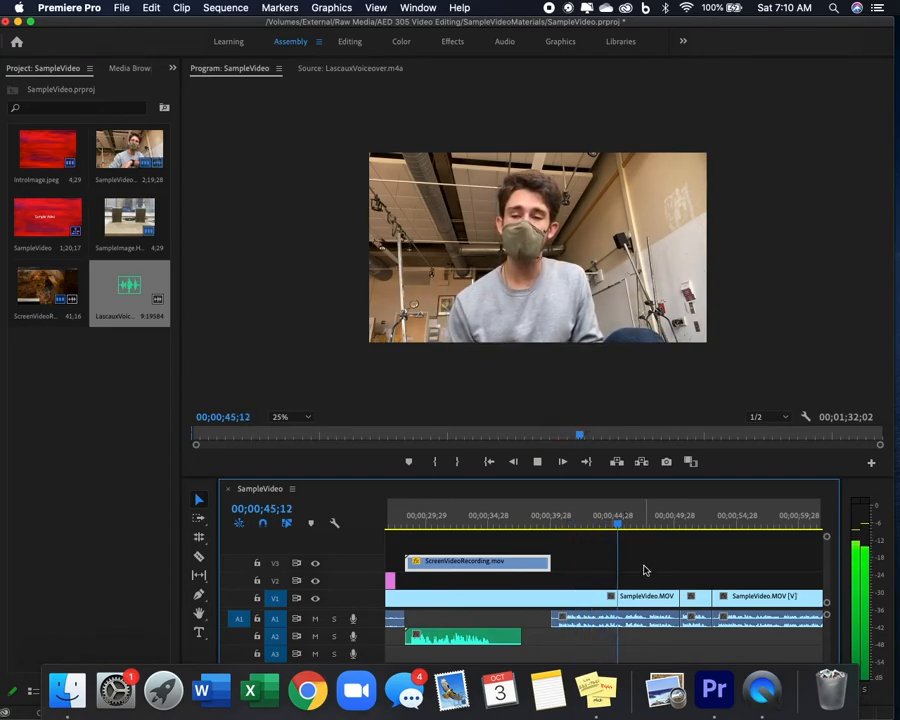
pyautogui.hscroll(2, 642, 566)
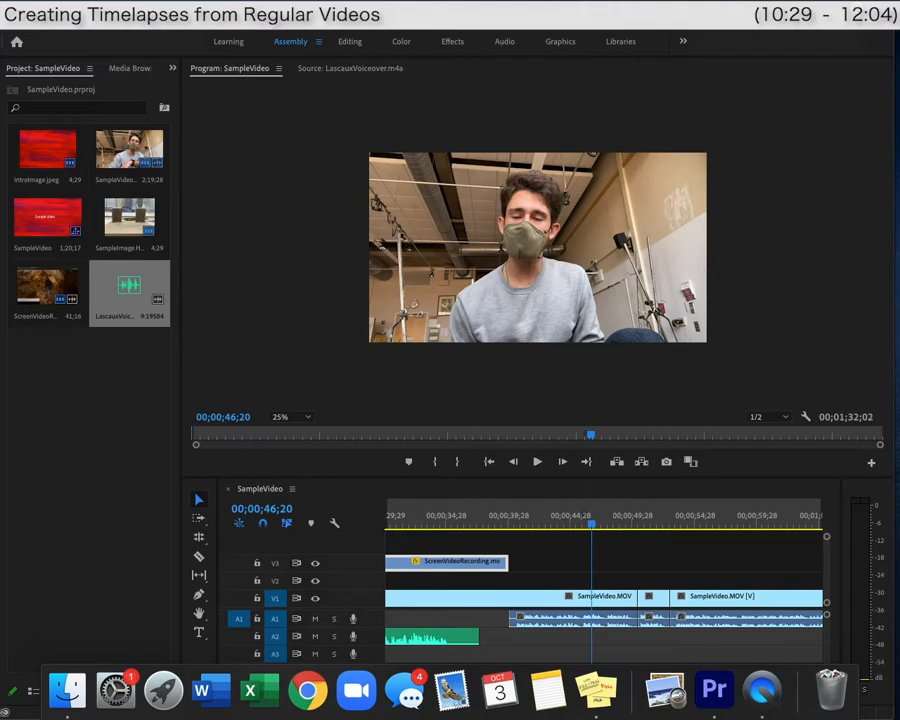
# Import SpeedUpEx.mov from Finder, drop it on V2 at about 46 seconds, and scrub through it.
pyautogui.moveTo(2, 200); pyautogui.dragTo(153, 355)
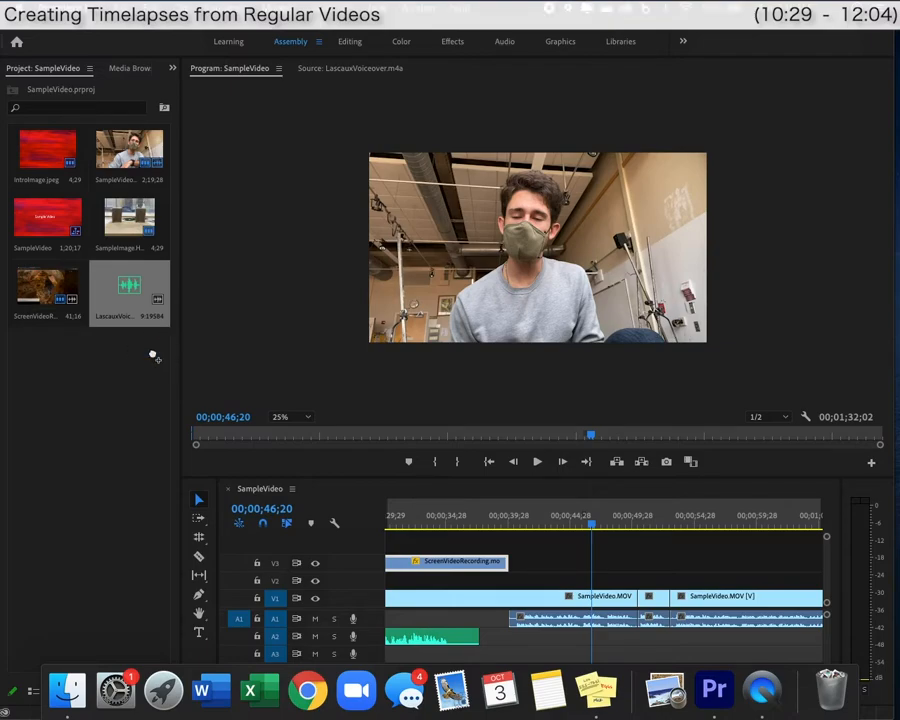
pyautogui.moveTo(38, 365); pyautogui.dragTo(585, 580)
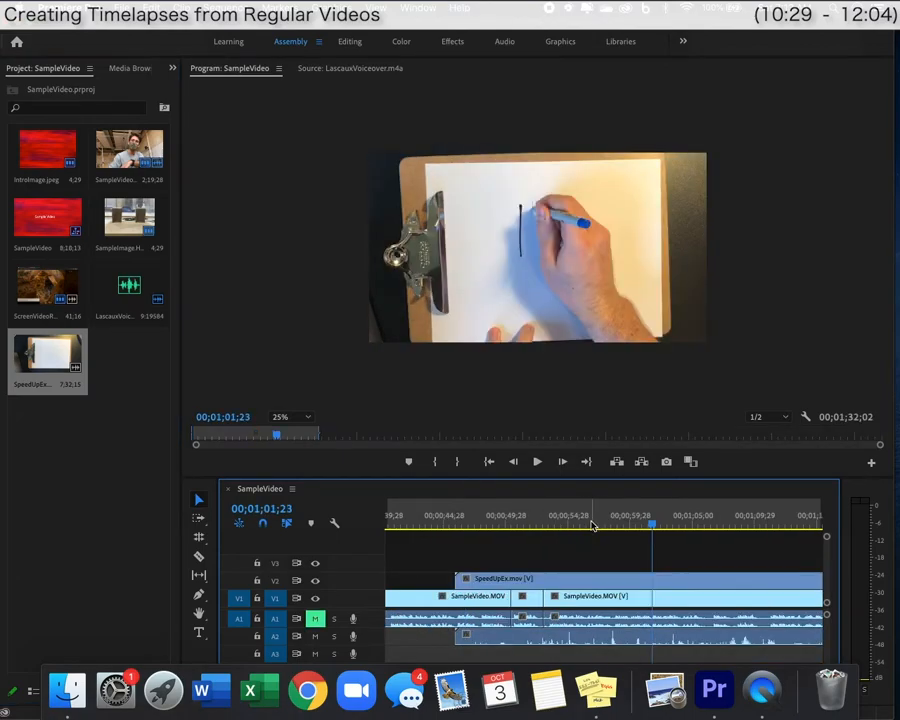
pyautogui.moveTo(601, 527); pyautogui.dragTo(753, 521)
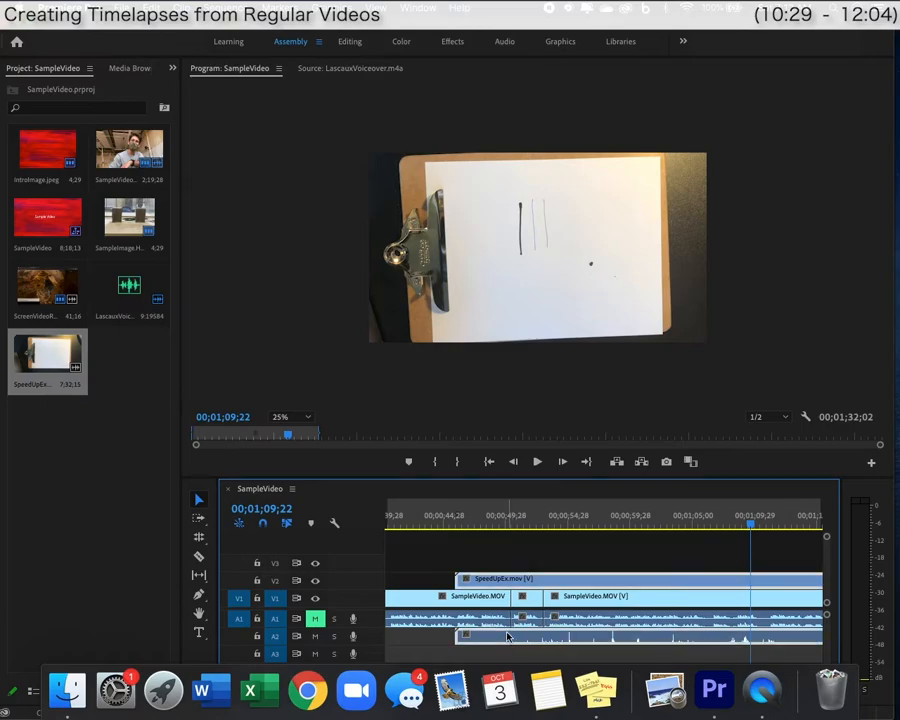
# Unlink the SpeedUpEx clip and delete its audio.
pyautogui.rightClick(507, 636)
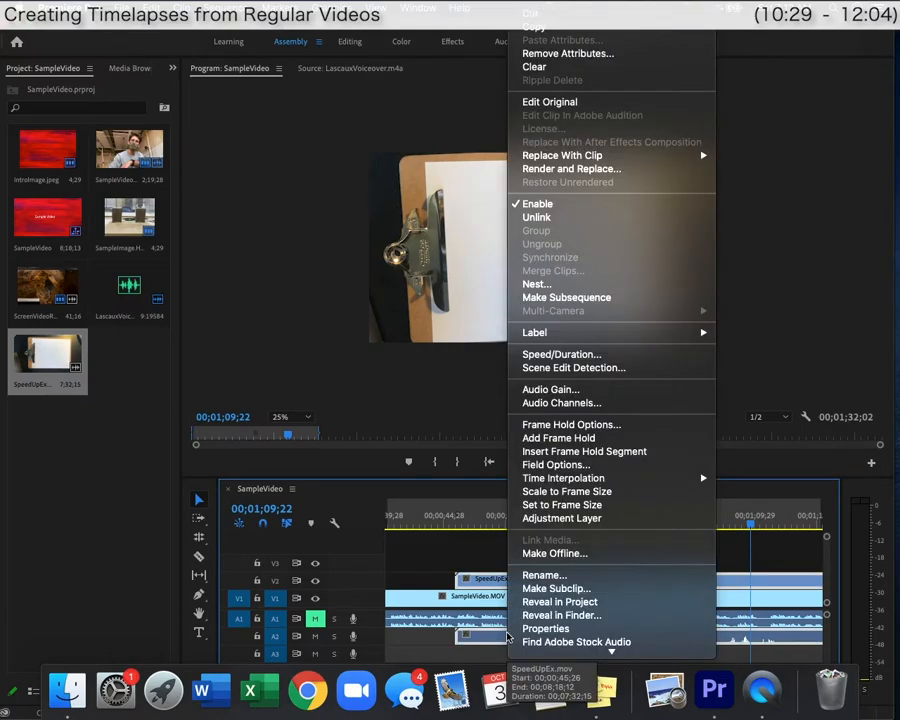
pyautogui.click(558, 217)
pyautogui.click(481, 638)
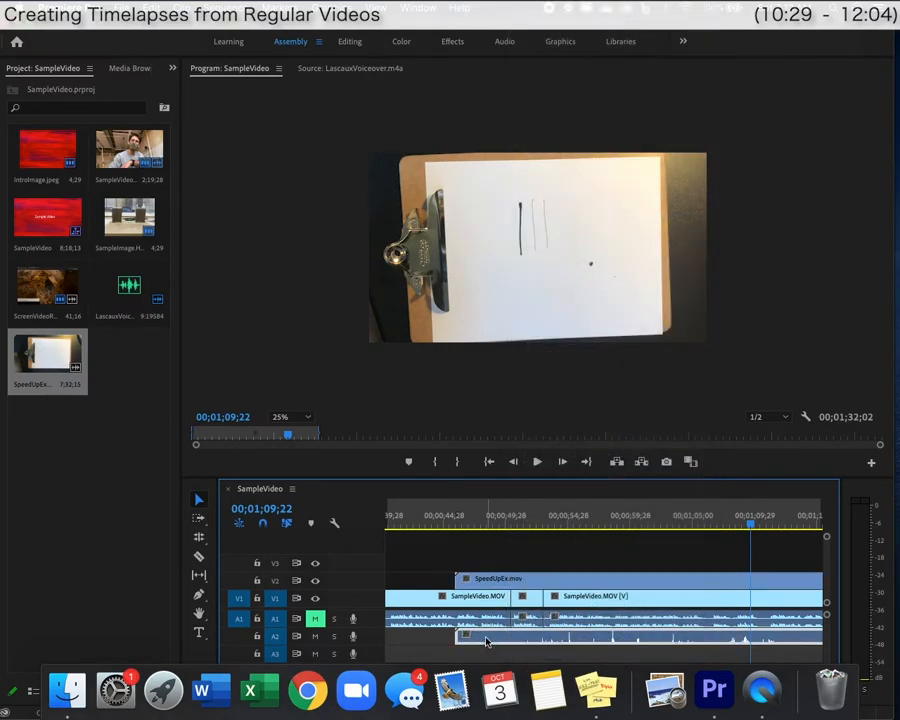
pyautogui.press('Delete')
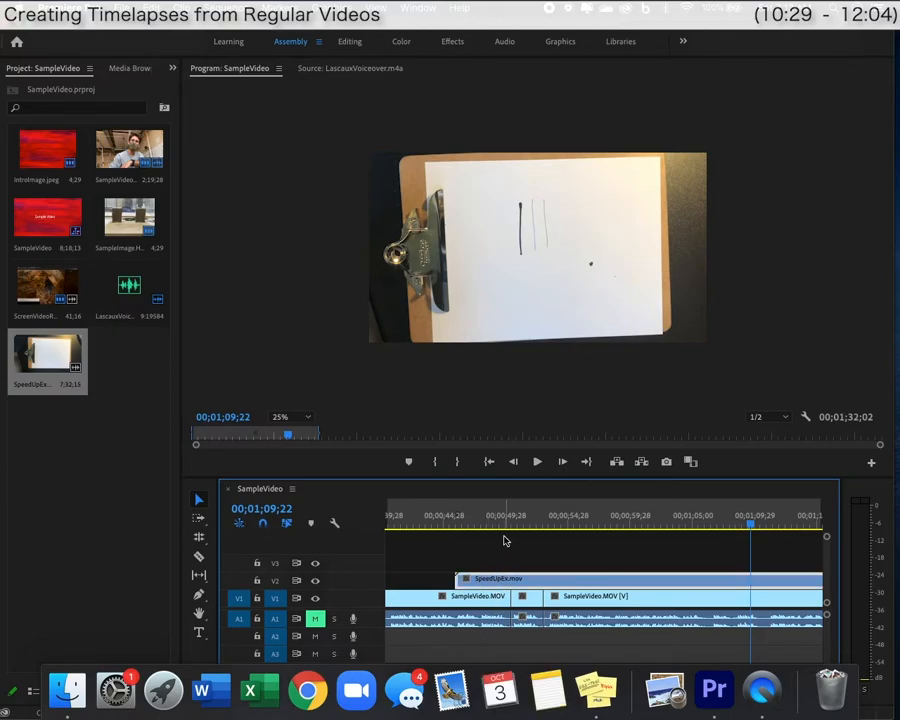
# Razor-cut the SpeedUpEx clip and preview the drawing footage around the cut.
pyautogui.hscroll(2, 636, 574)
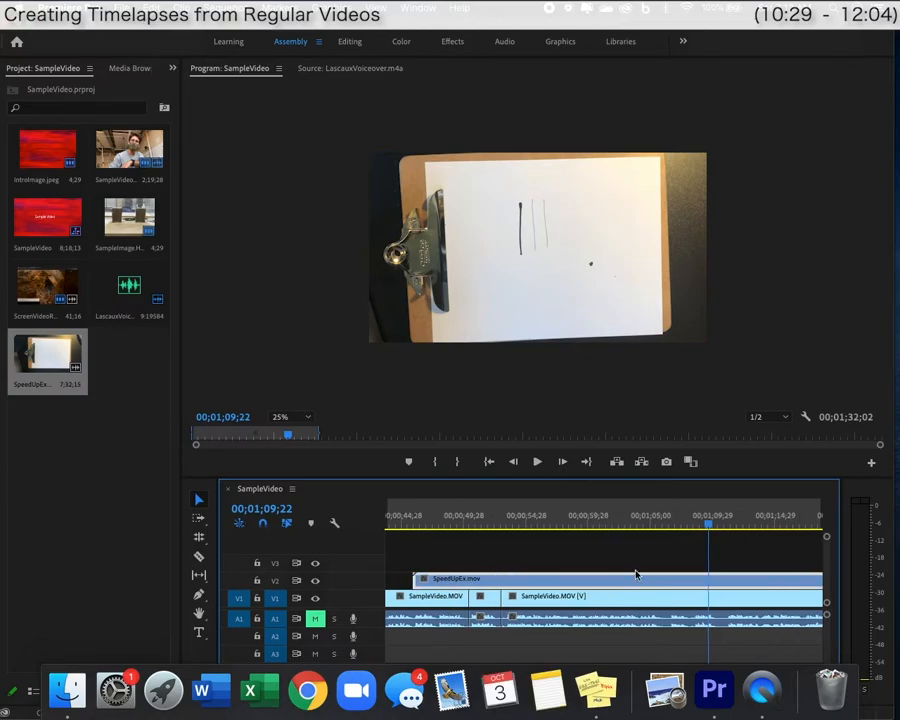
pyautogui.press('c')
pyautogui.click(633, 578)
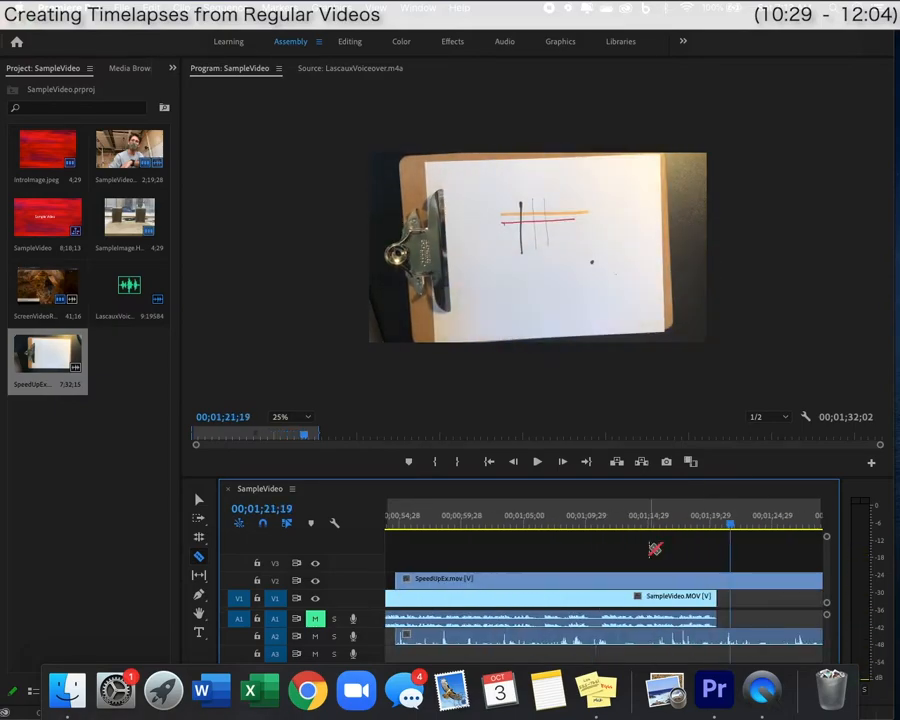
pyautogui.moveTo(653, 546); pyautogui.dragTo(716, 530)
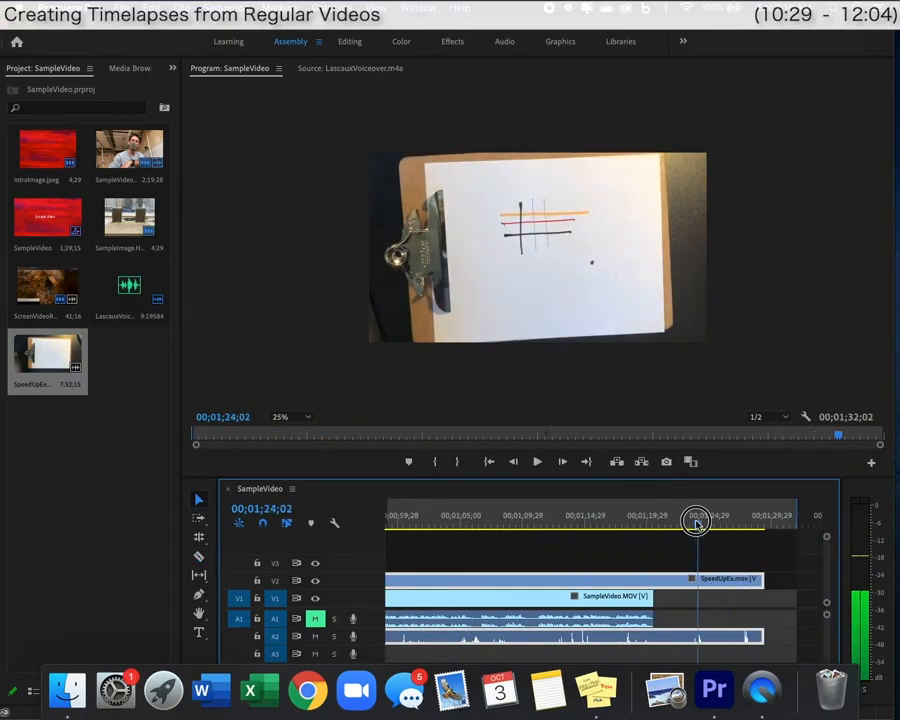
pyautogui.moveTo(695, 520); pyautogui.dragTo(707, 526)
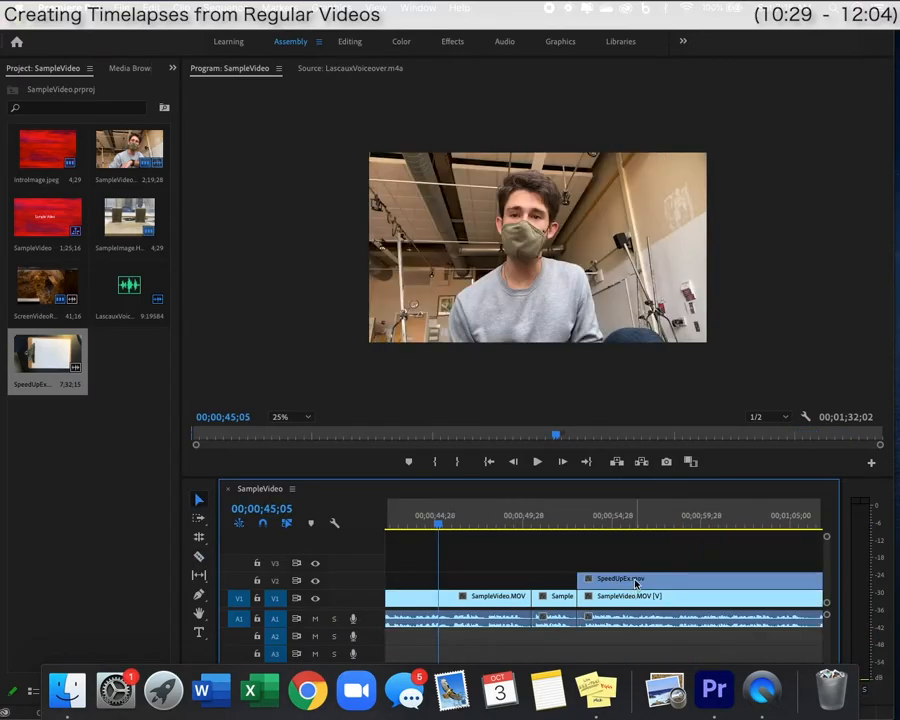
# Move the SpeedUpEx clip to start near 00;00;44;28 and play back the new placement.
pyautogui.moveTo(636, 583); pyautogui.dragTo(496, 581)
pyautogui.press('space')
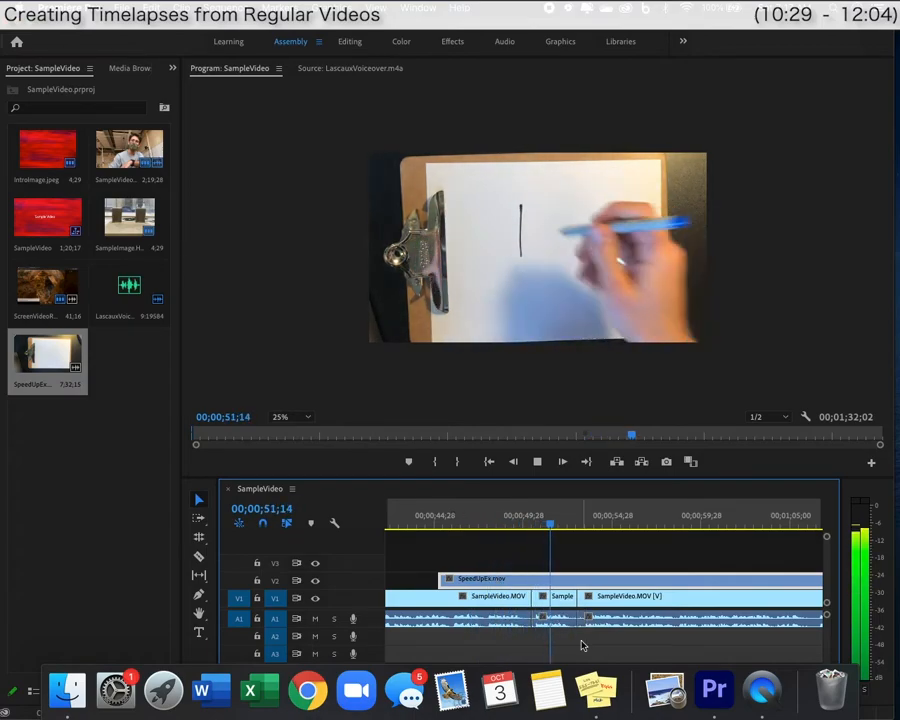
pyautogui.click(486, 526)
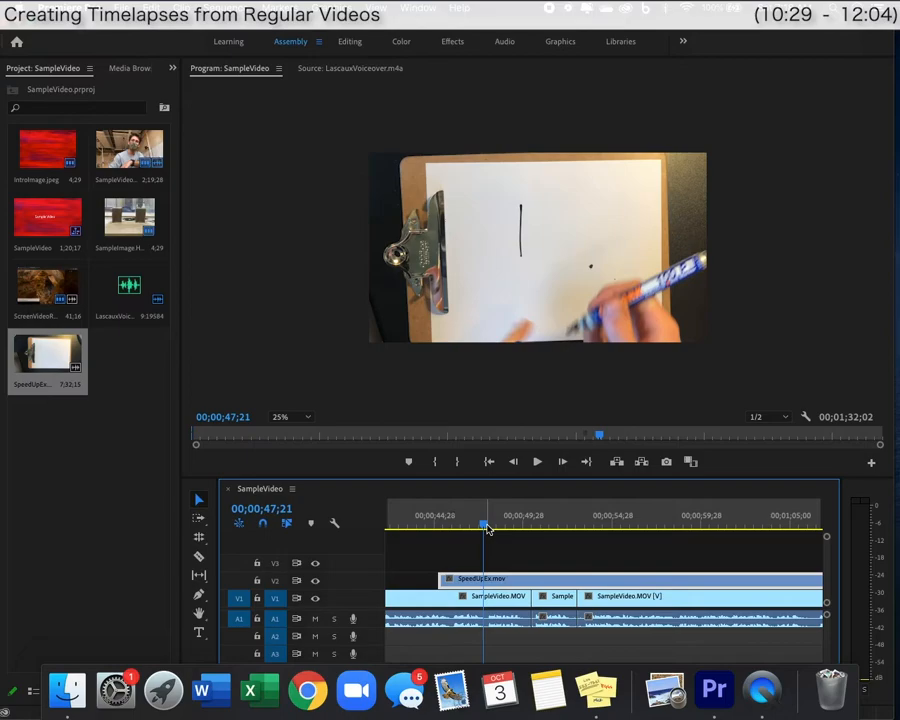
pyautogui.press('space')
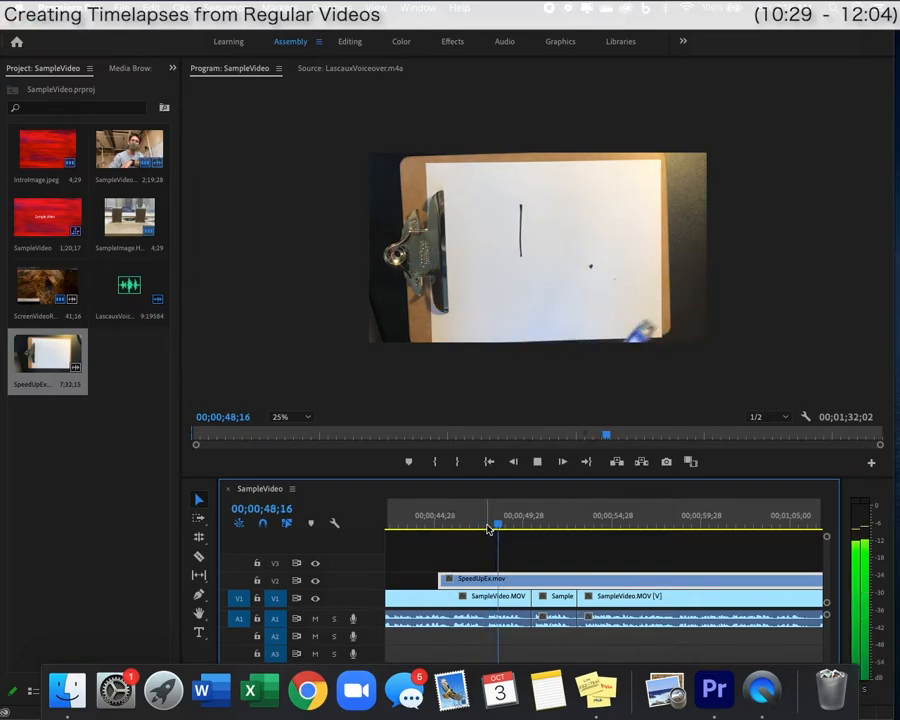
pyautogui.press('space')
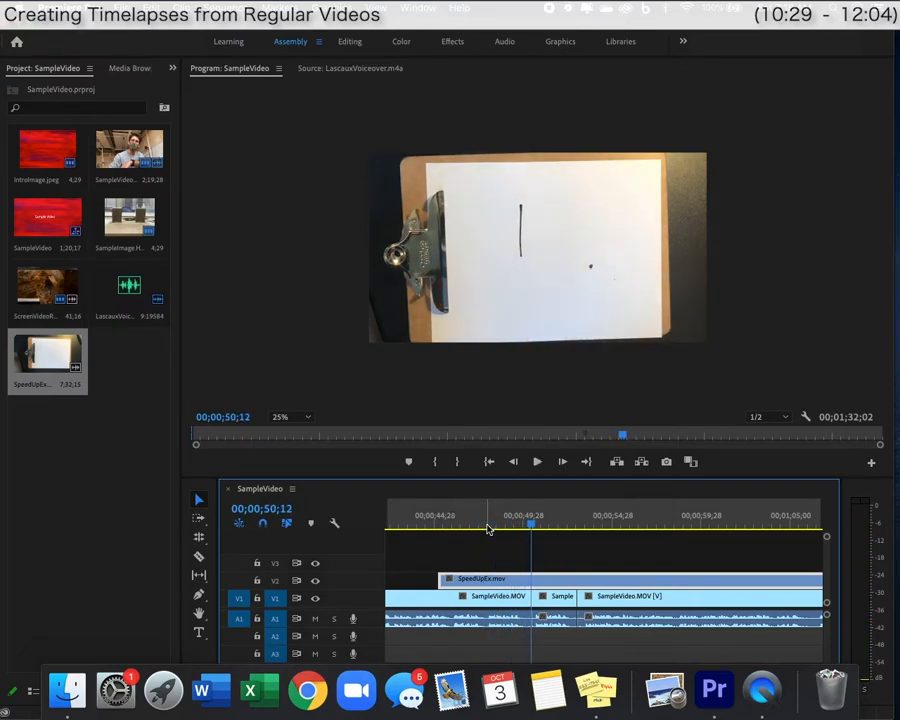
pyautogui.press('Up')
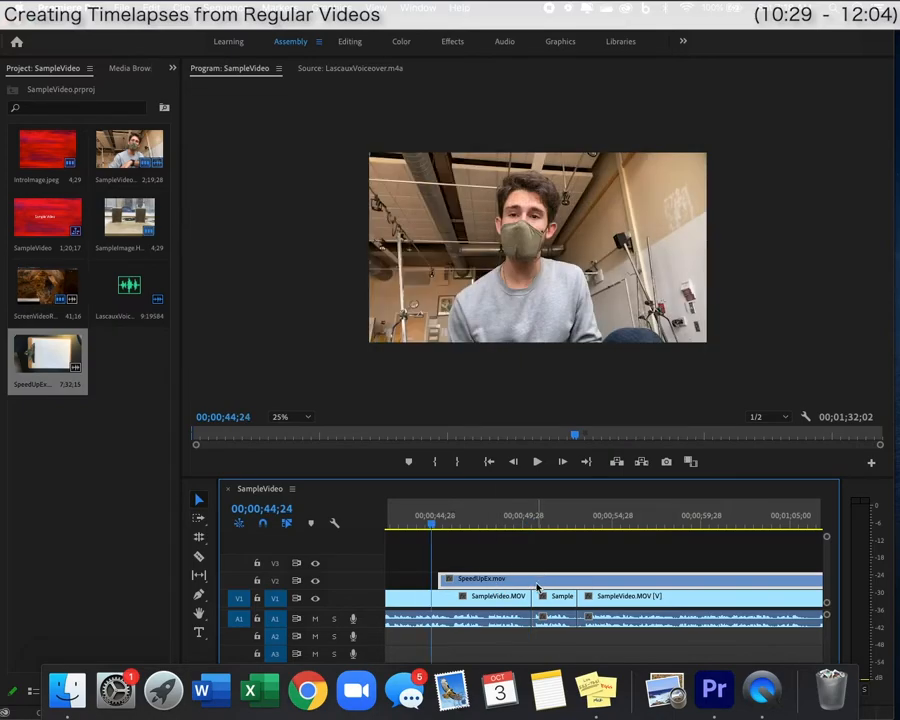
# Set the SpeedUpEx clip's speed from 100 to 1000% and play the resulting timelapse.
pyautogui.rightClick(537, 587)
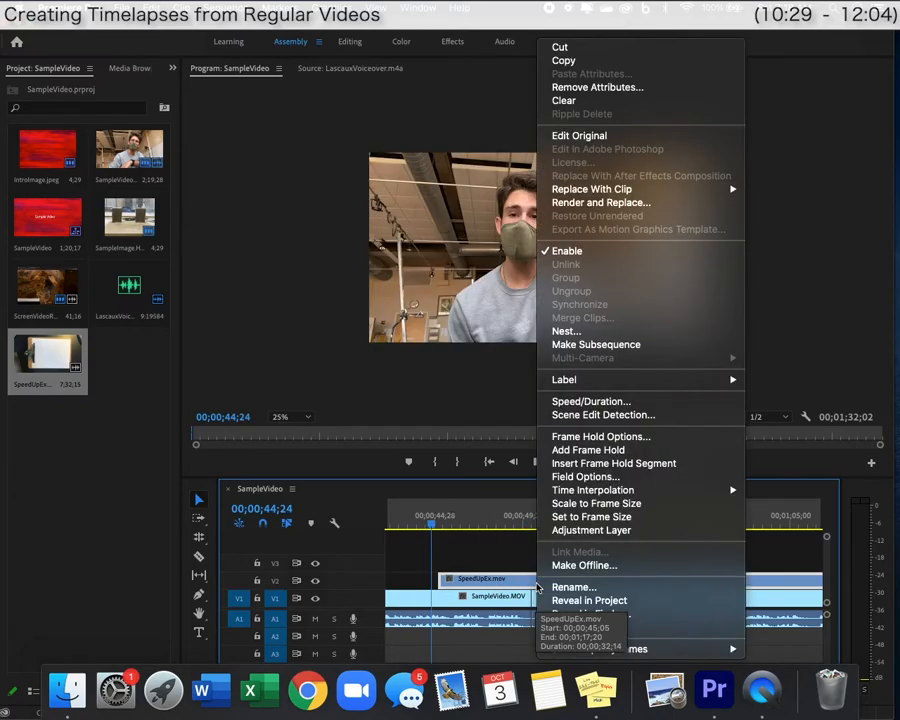
pyautogui.click(579, 402)
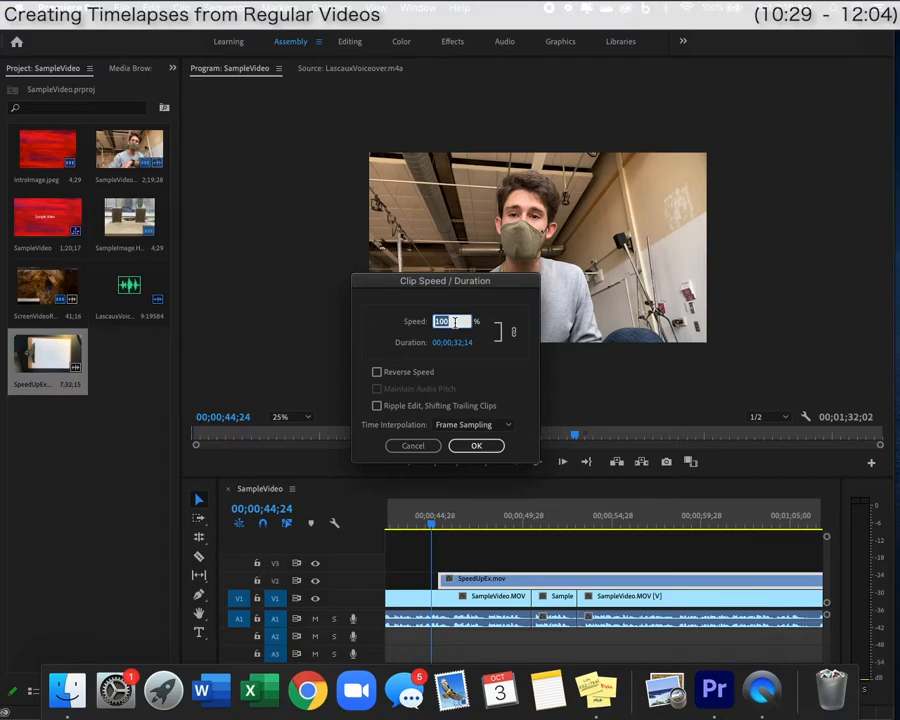
pyautogui.click(462, 321)
pyautogui.doubleClick(464, 322)
pyautogui.write('1000')
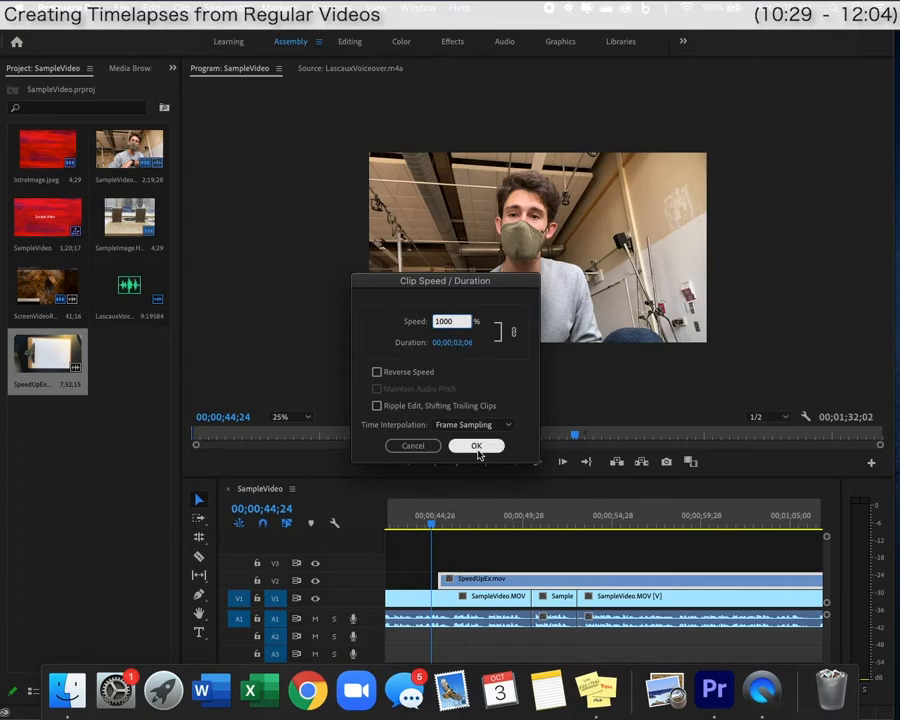
pyautogui.click(477, 446)
pyautogui.click(475, 523)
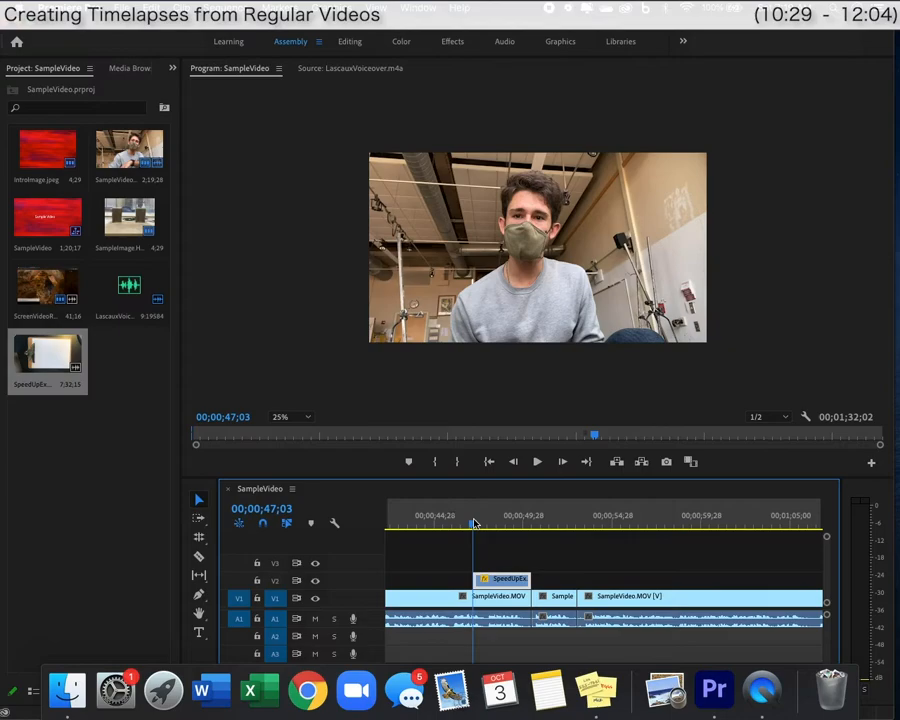
pyautogui.press('space')
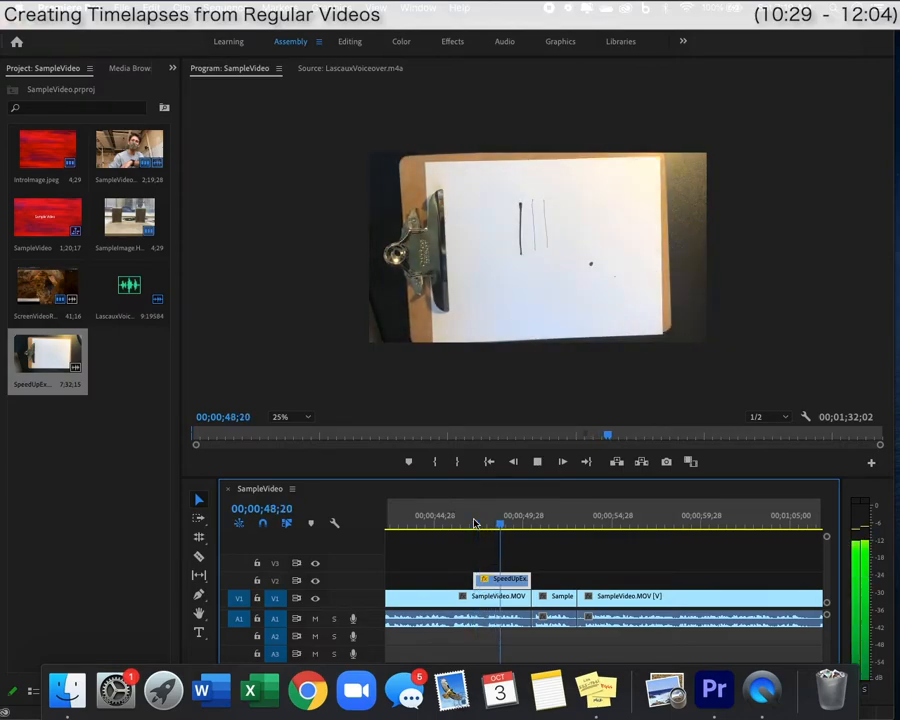
pyautogui.press('space')
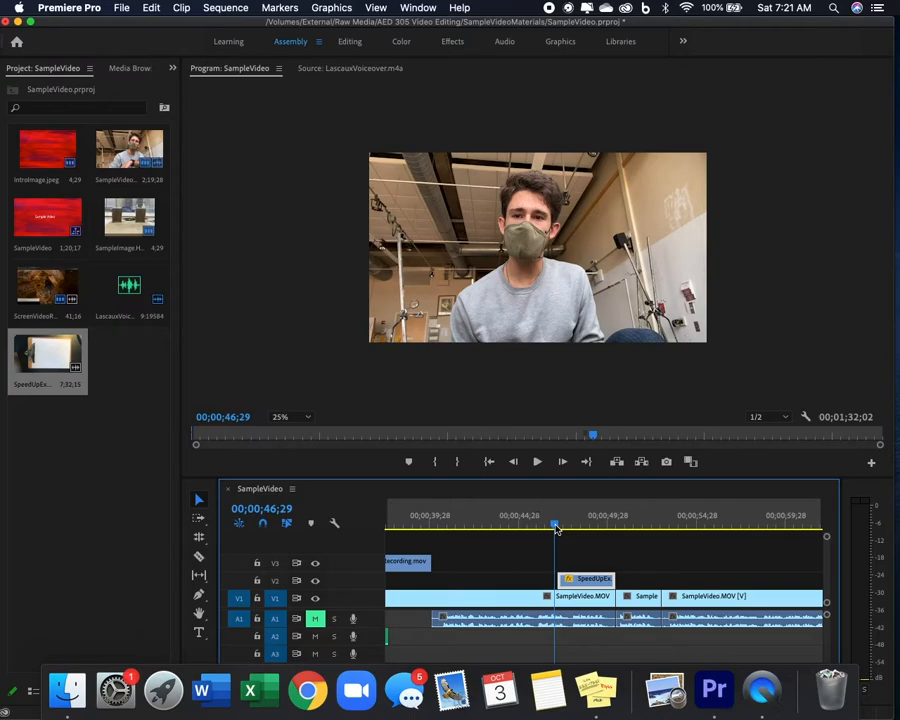
# Razor-cut SpeedUpEx on V2 at the talking-head cut near 00;00;47;02.
pyautogui.click(556, 526)
pyautogui.moveTo(556, 525); pyautogui.dragTo(558, 527)
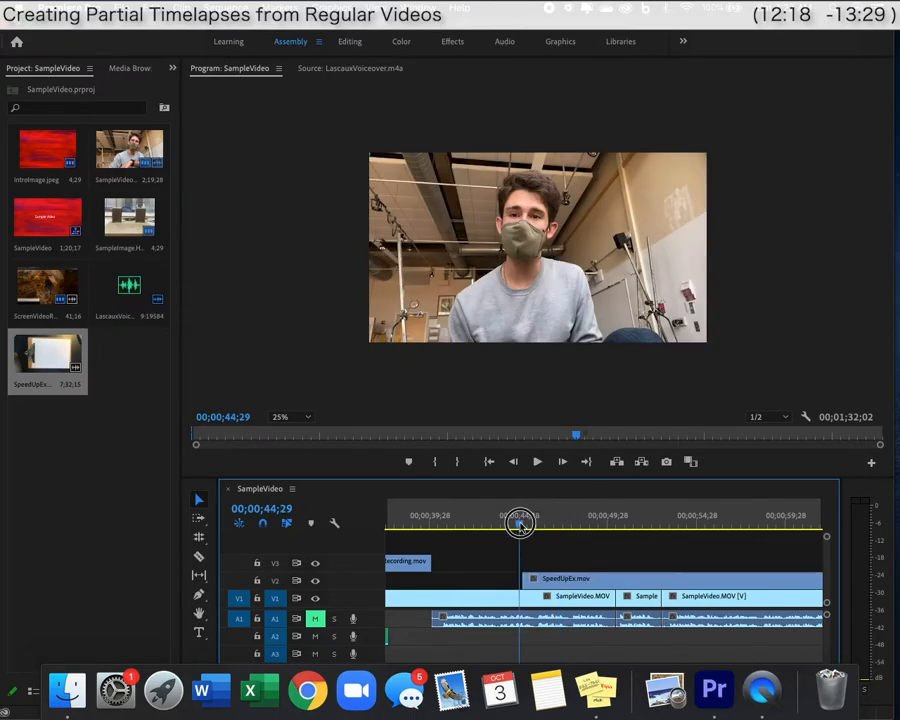
pyautogui.moveTo(516, 524); pyautogui.dragTo(542, 525)
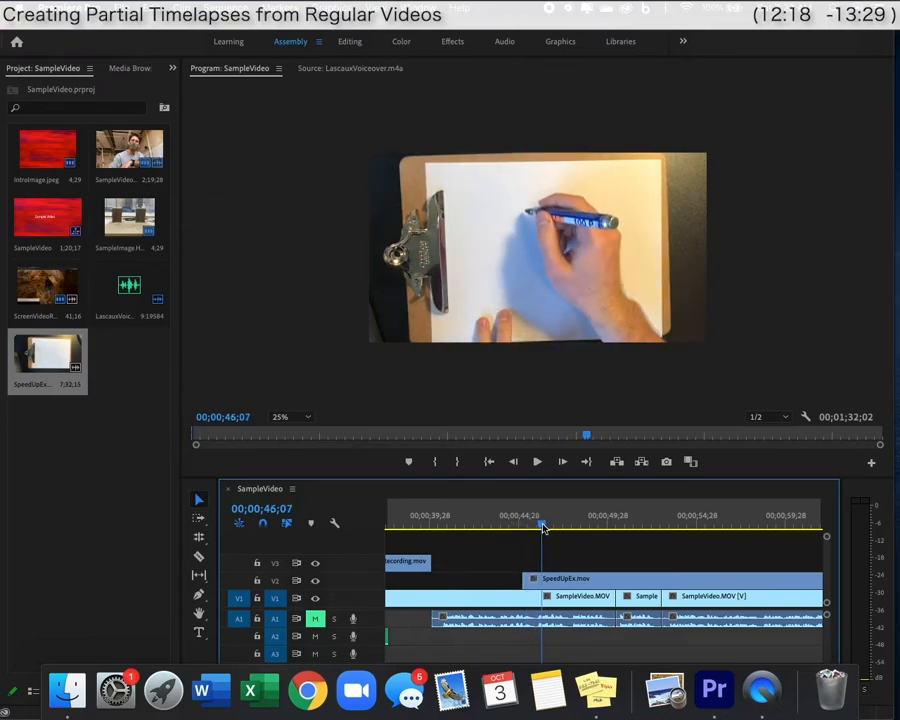
pyautogui.click(198, 556)
pyautogui.click(551, 580)
# Speed the later SpeedUpEx part to 1000%, shift it slightly later, and play back from 45;17.
pyautogui.click(587, 585)
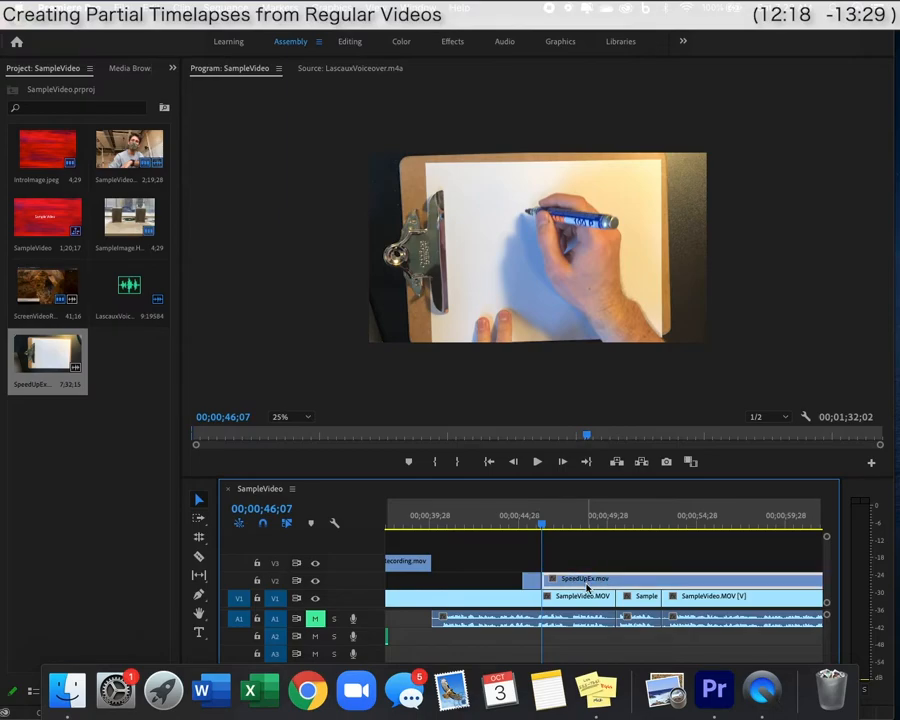
pyautogui.rightClick(587, 587)
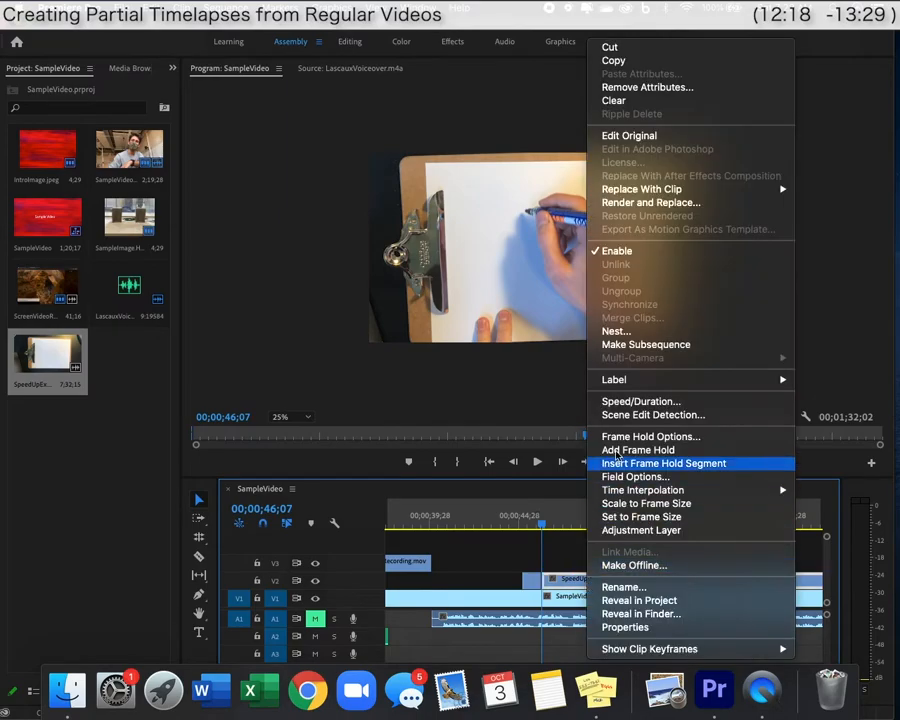
pyautogui.click(615, 401)
pyautogui.write('1000')
pyautogui.press('Return')
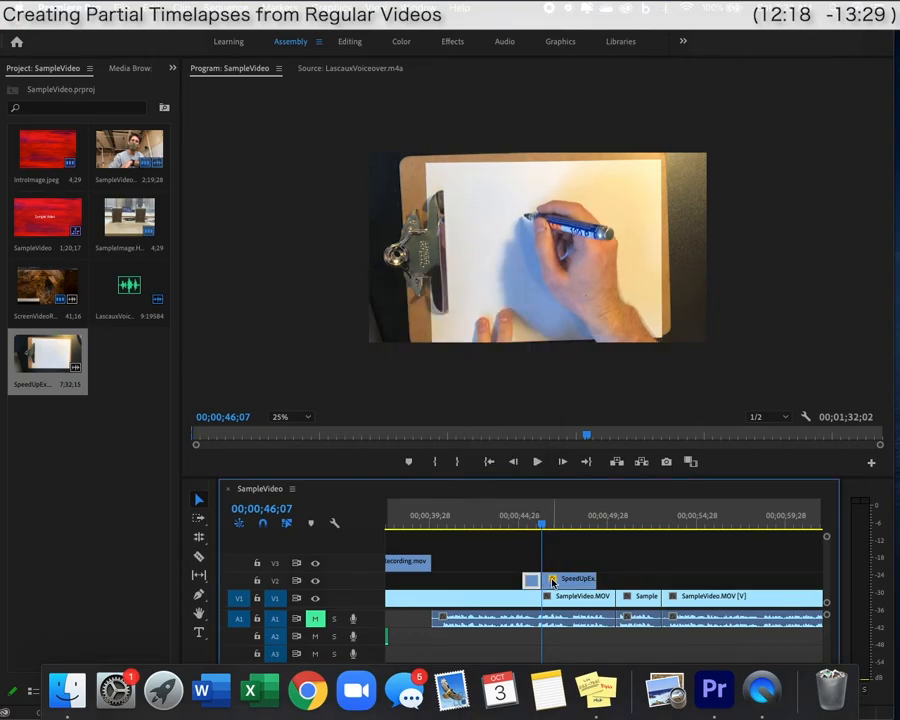
pyautogui.moveTo(556, 583); pyautogui.dragTo(580, 583)
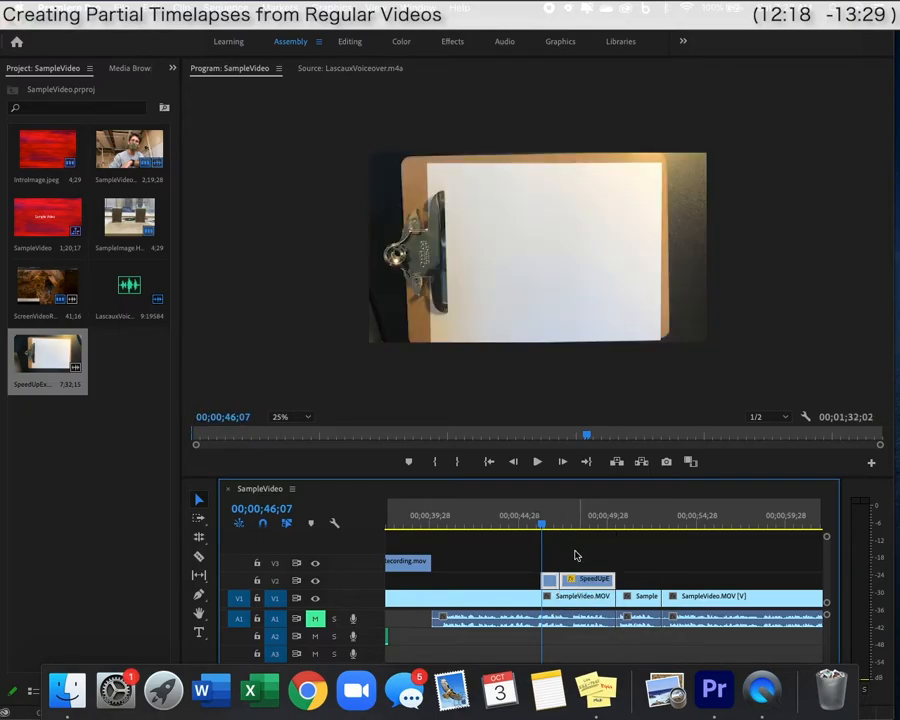
pyautogui.moveTo(539, 529); pyautogui.dragTo(533, 527)
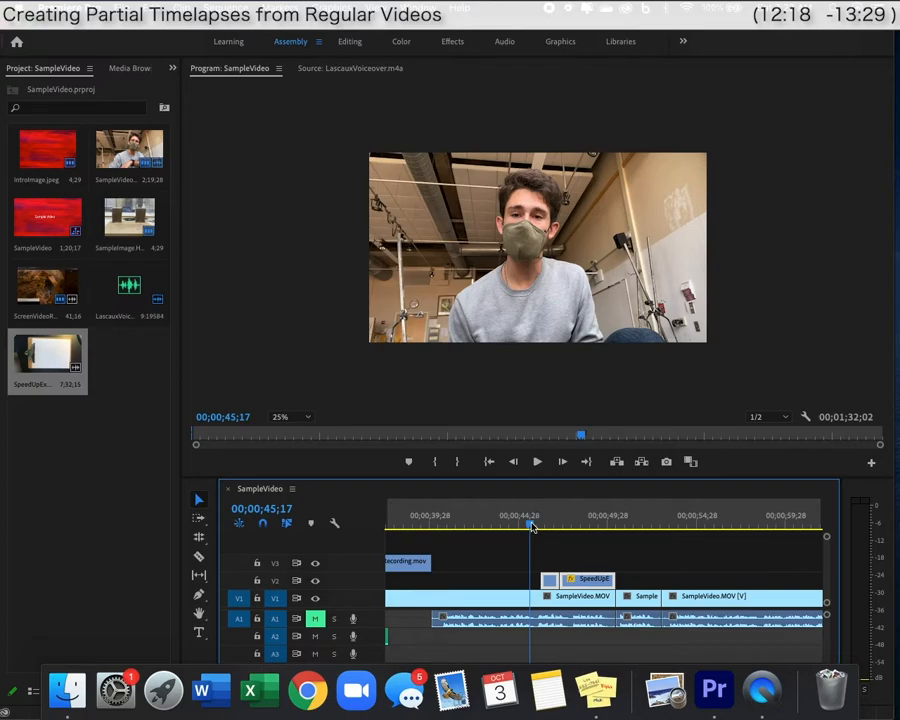
pyautogui.press('space')
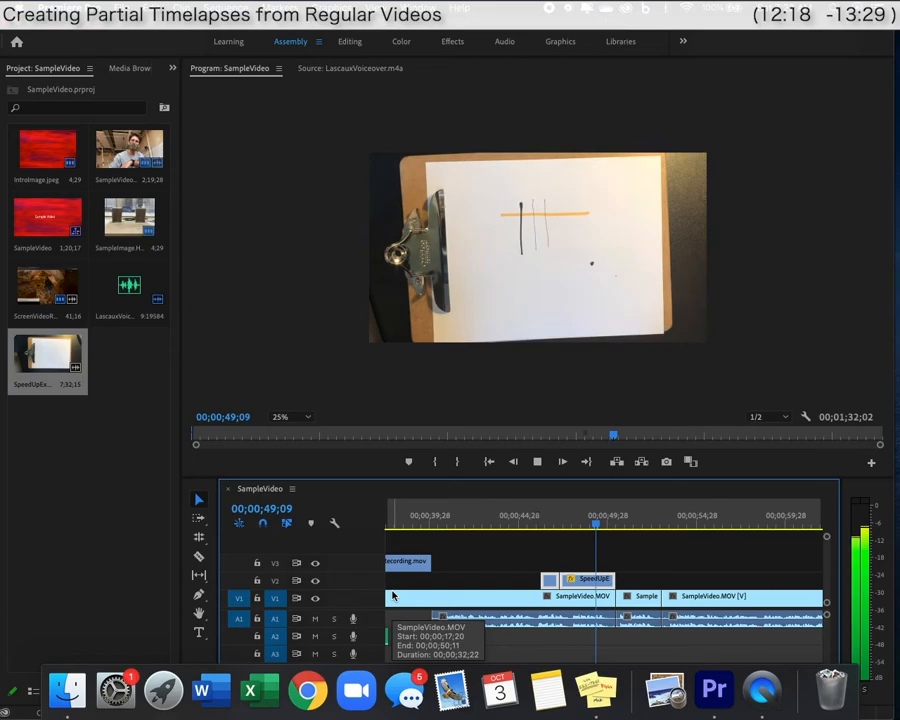
pyautogui.press('space')
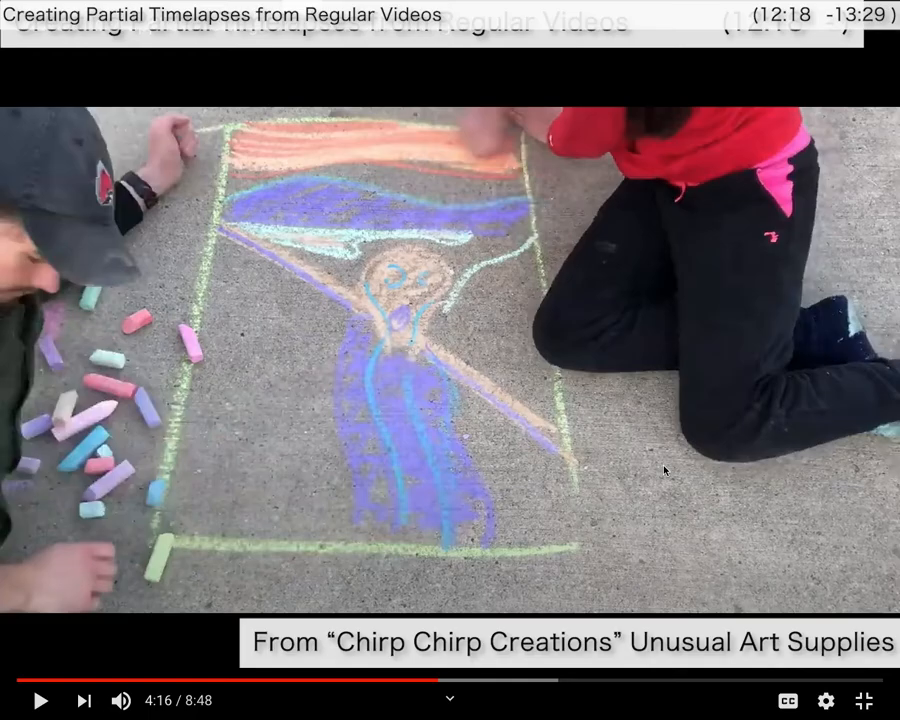
# Play the chalk Scream drawing timelapse on YouTube a few seconds further and pause at 4:23.
pyautogui.click(664, 470)
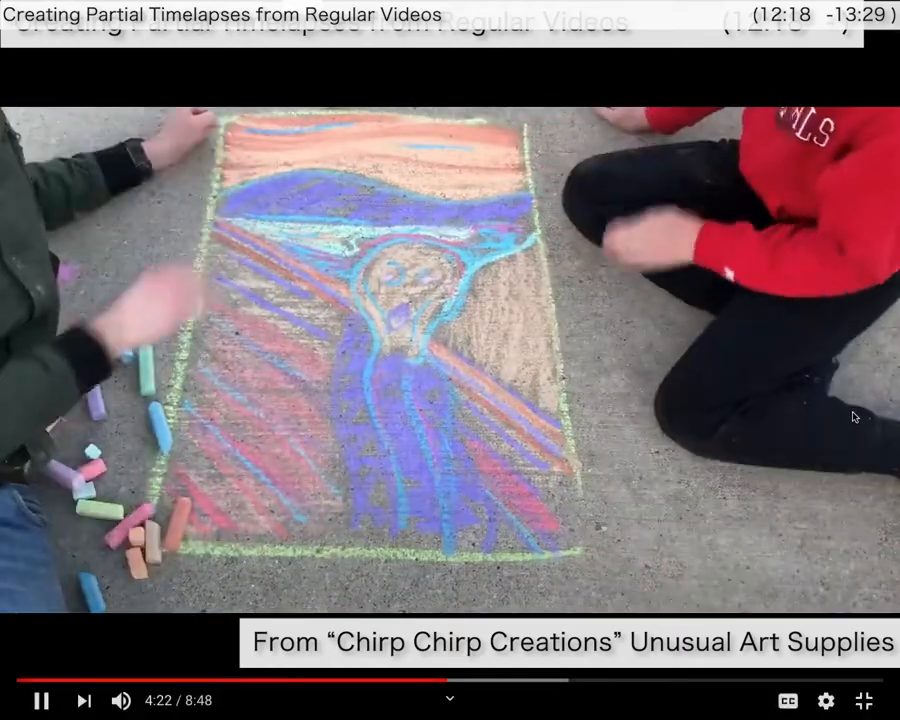
pyautogui.click(733, 442)
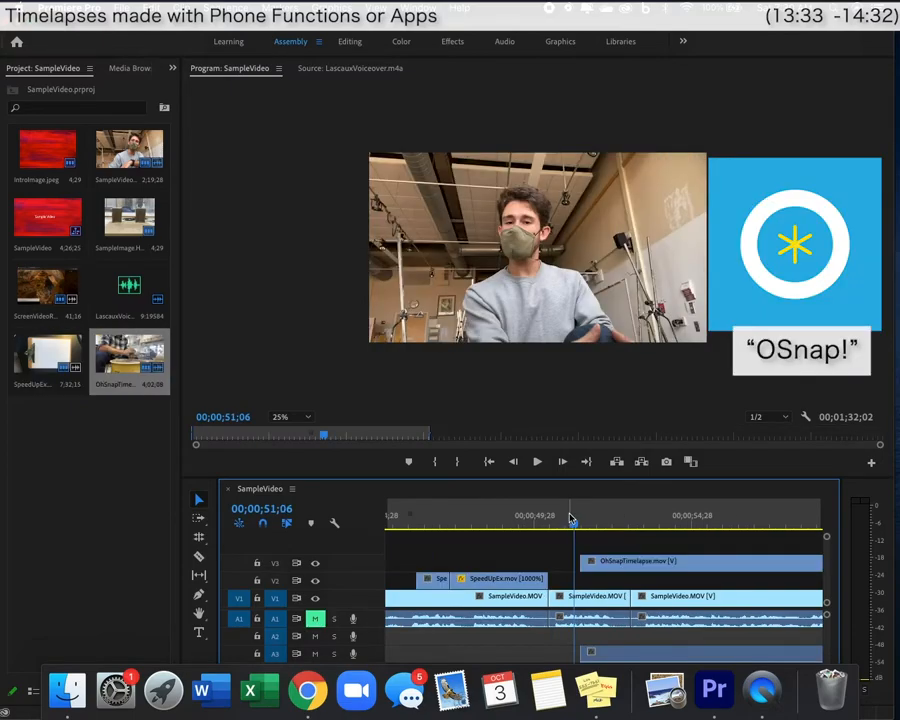
# Line OhSnapTimelapse up at 50;10 and cut off its remainder at 53;00.
pyautogui.moveTo(576, 520); pyautogui.dragTo(585, 521)
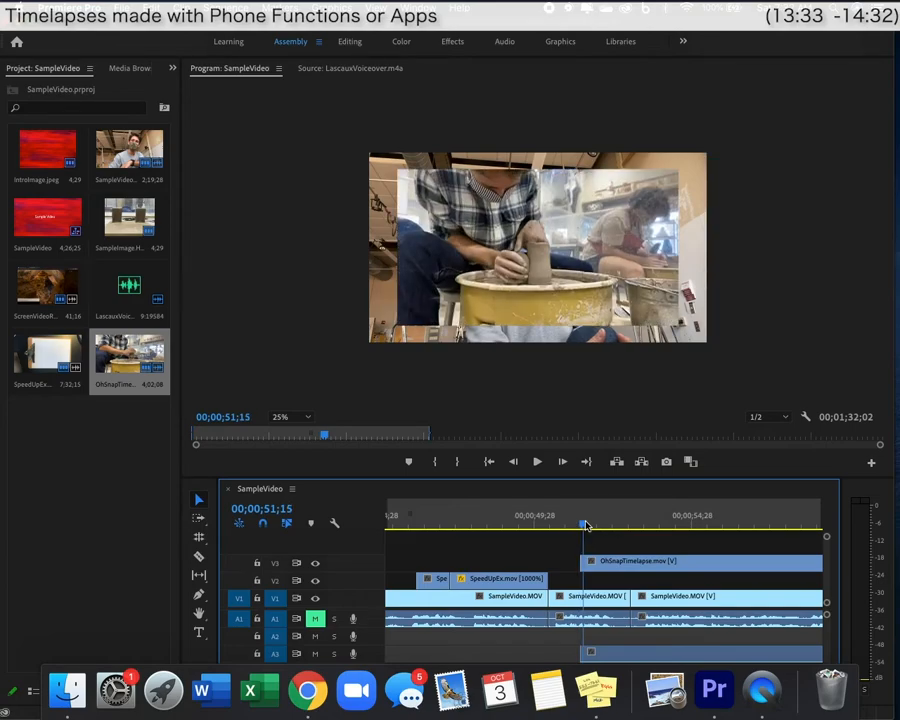
pyautogui.moveTo(595, 562); pyautogui.dragTo(563, 563)
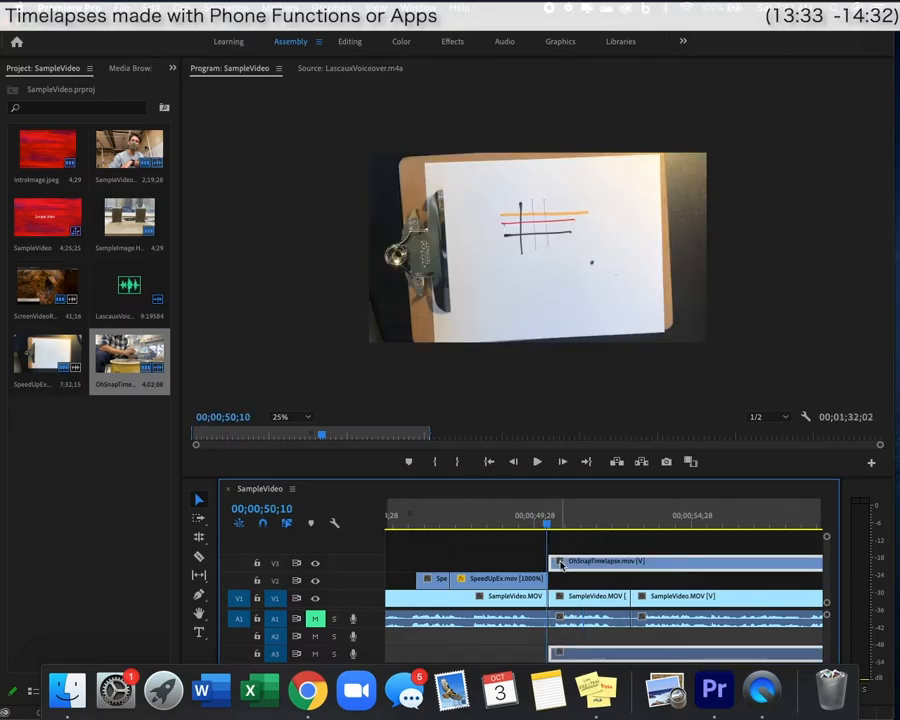
pyautogui.press('=')
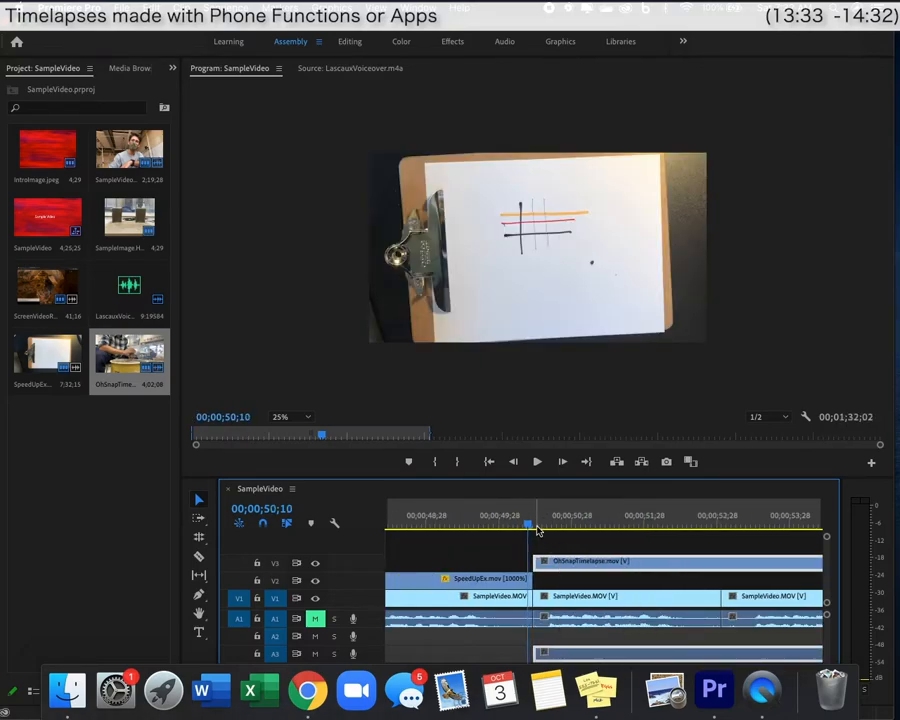
pyautogui.press('space')
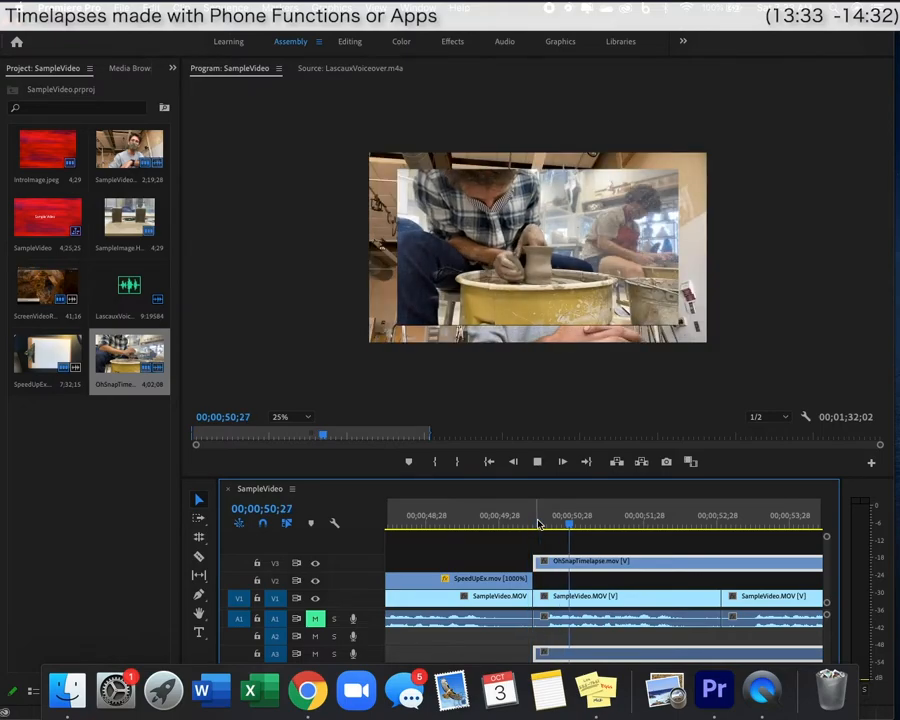
pyautogui.click(721, 561)
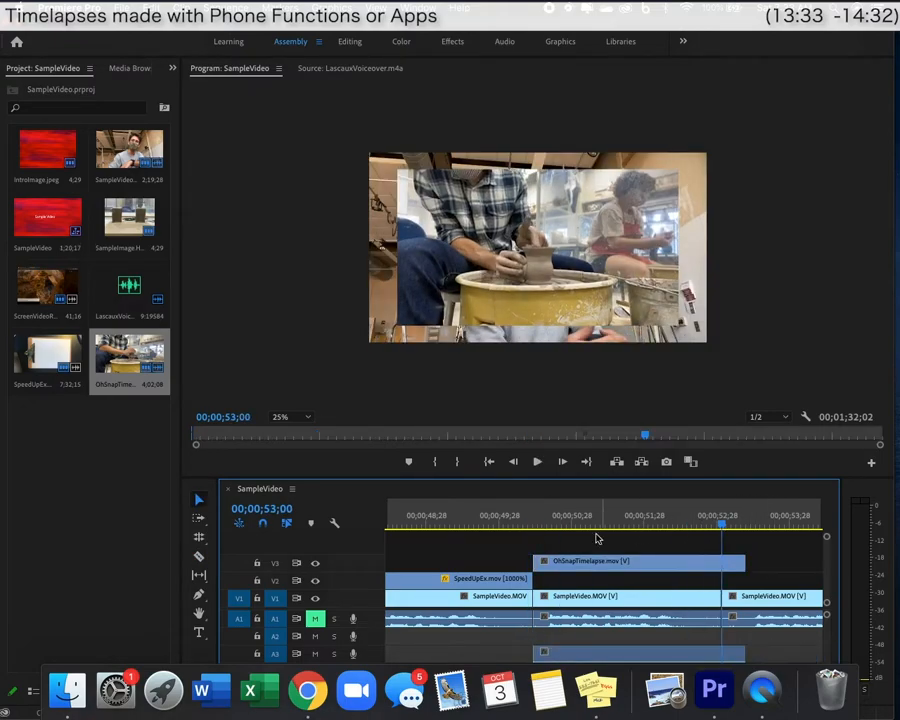
# Enlarge the pottery clip to fill the frame, unmute A1, and play back.
pyautogui.click(614, 320)
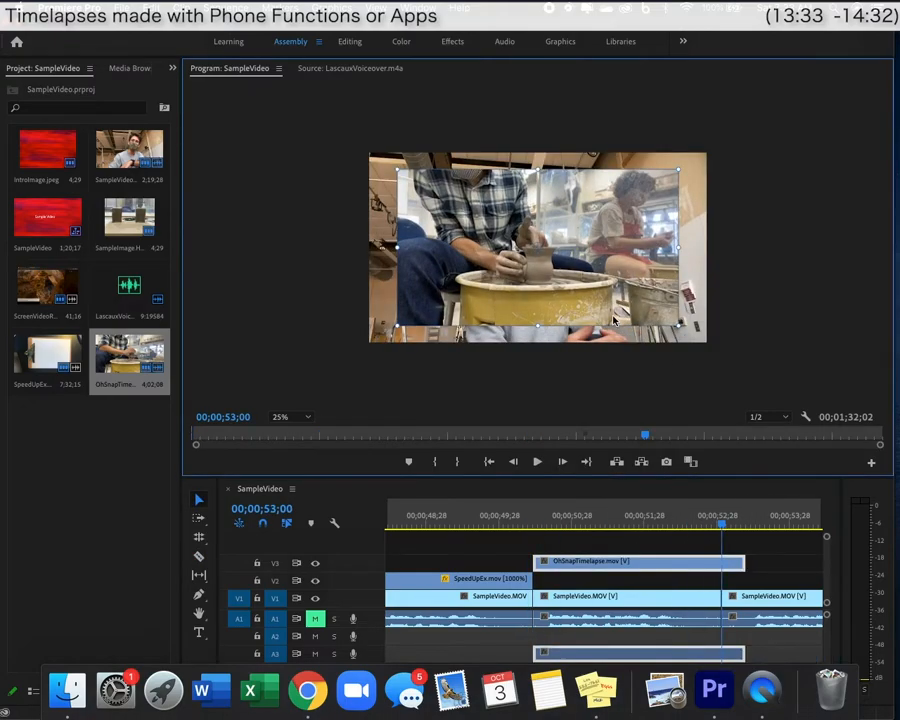
pyautogui.moveTo(681, 325); pyautogui.dragTo(691, 331)
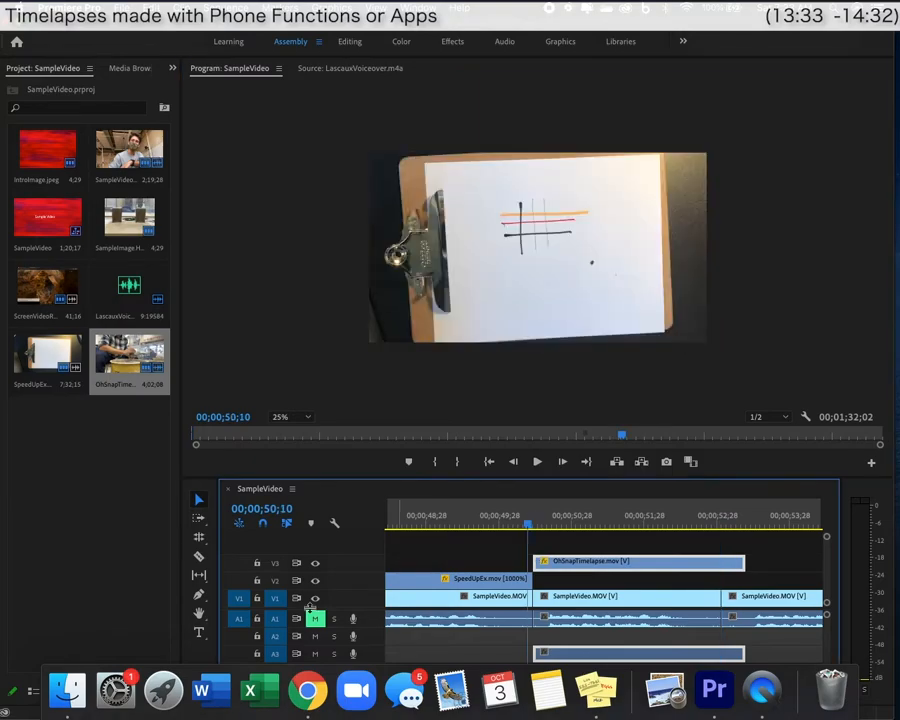
pyautogui.click(317, 620)
pyautogui.press('space')
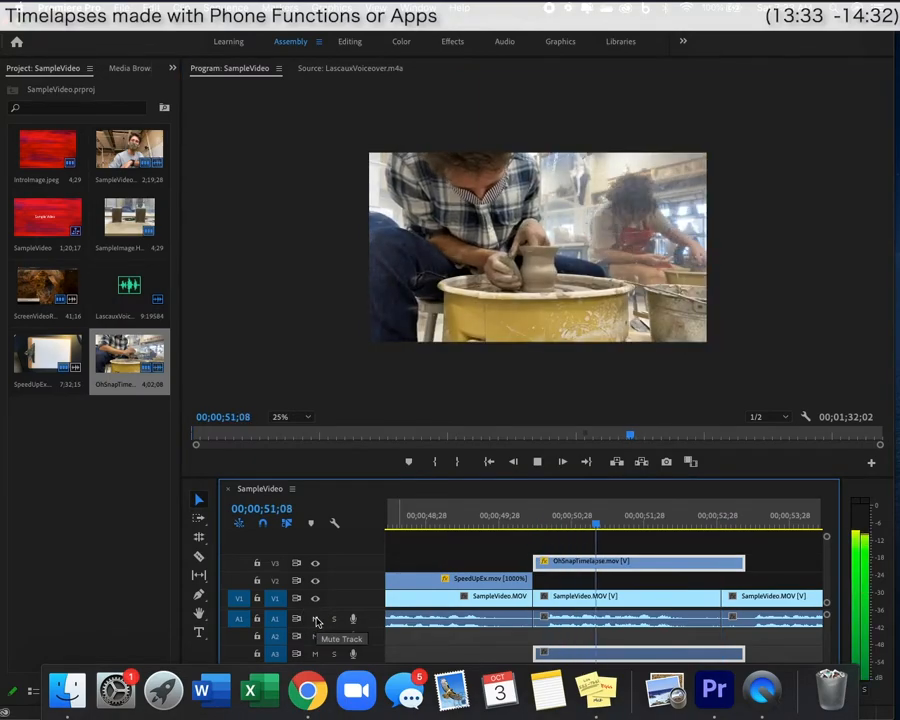
pyautogui.press('space')
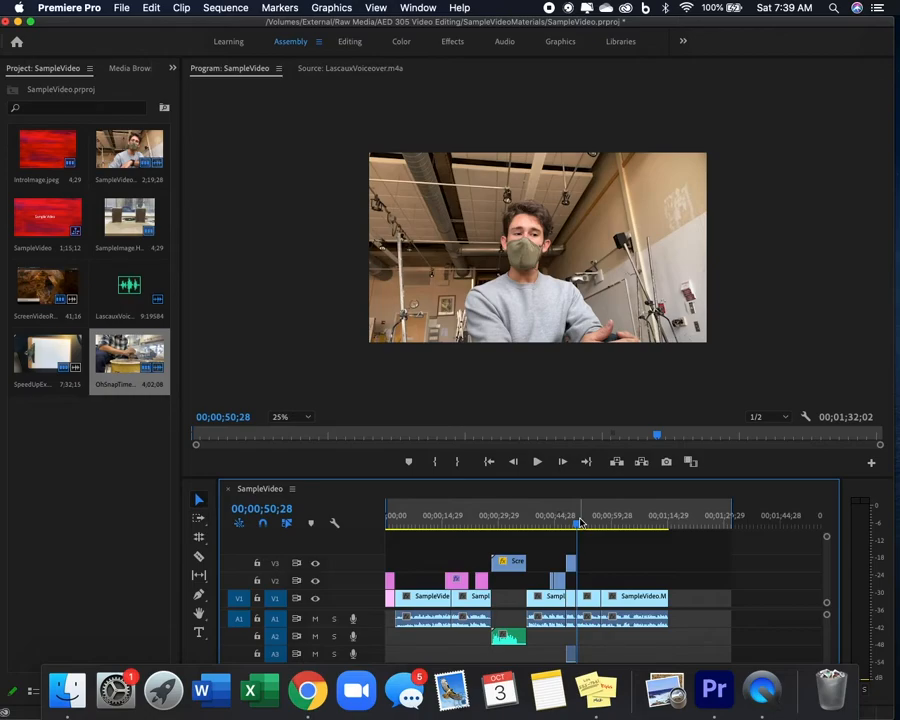
pyautogui.click(579, 524)
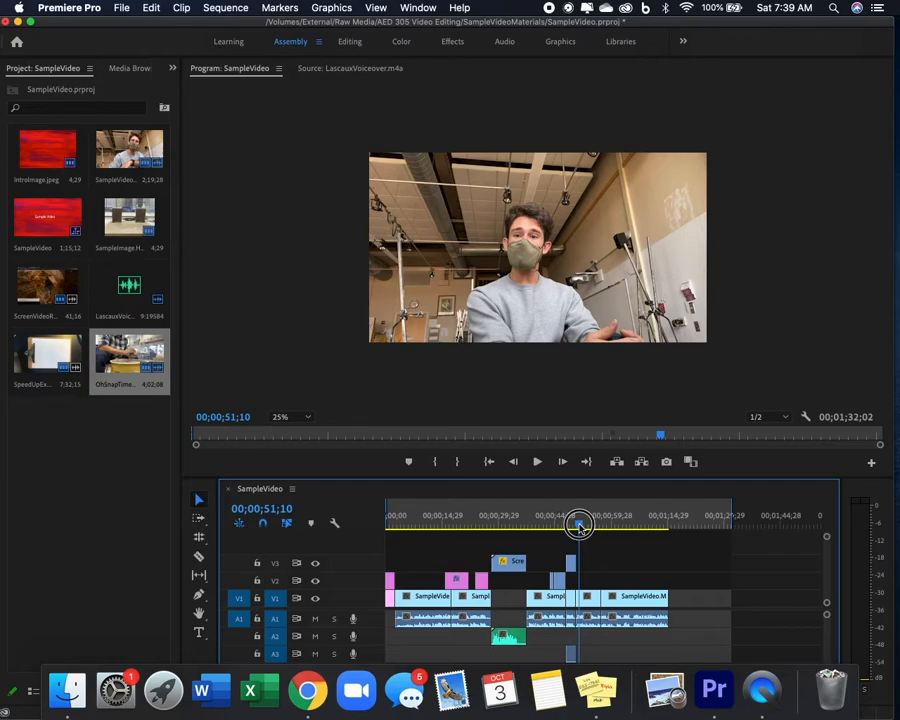
pyautogui.press('Home')
pyautogui.press('space')
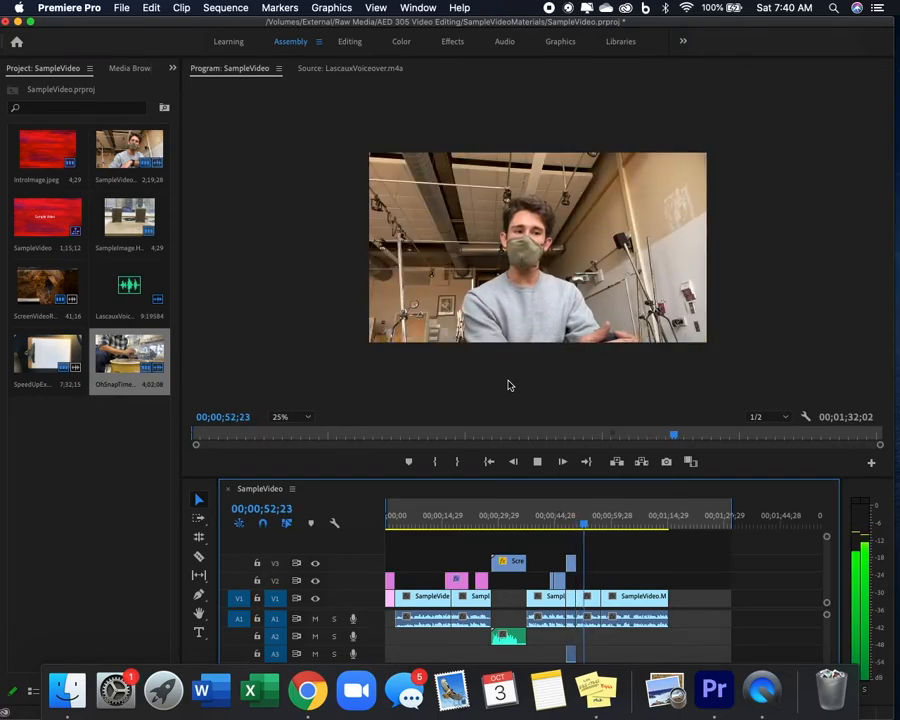
pyautogui.press('space')
pyautogui.click(578, 524)
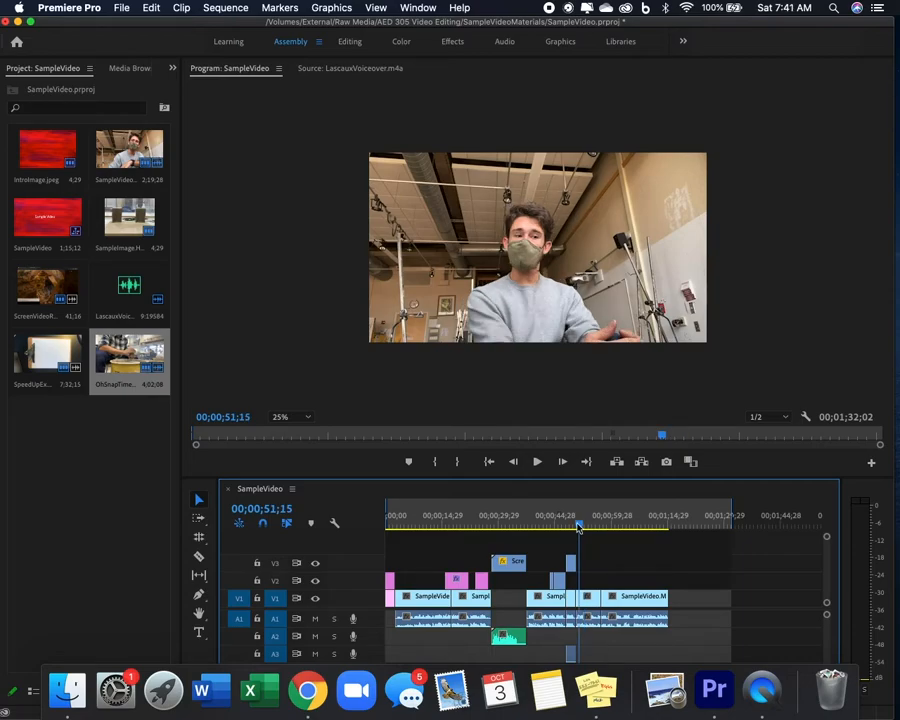
pyautogui.click(576, 524)
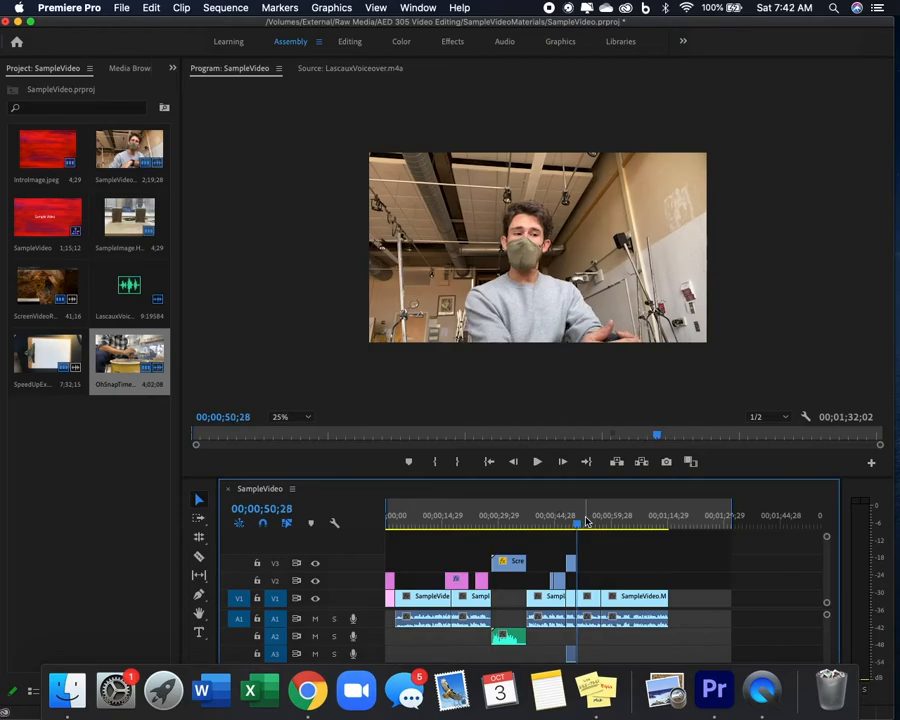
pyautogui.press('space')
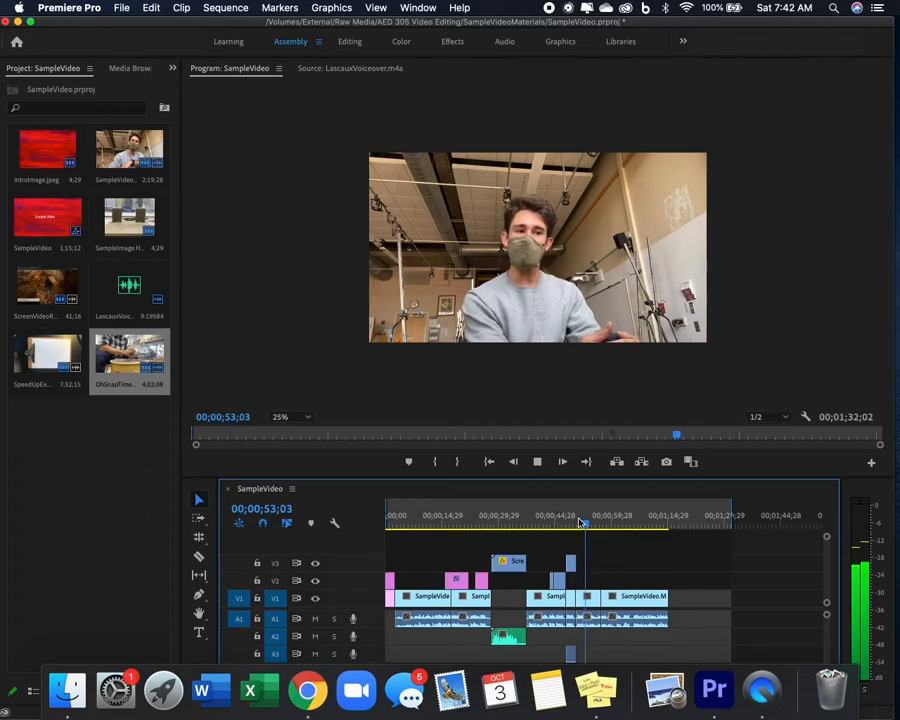
pyautogui.press('space')
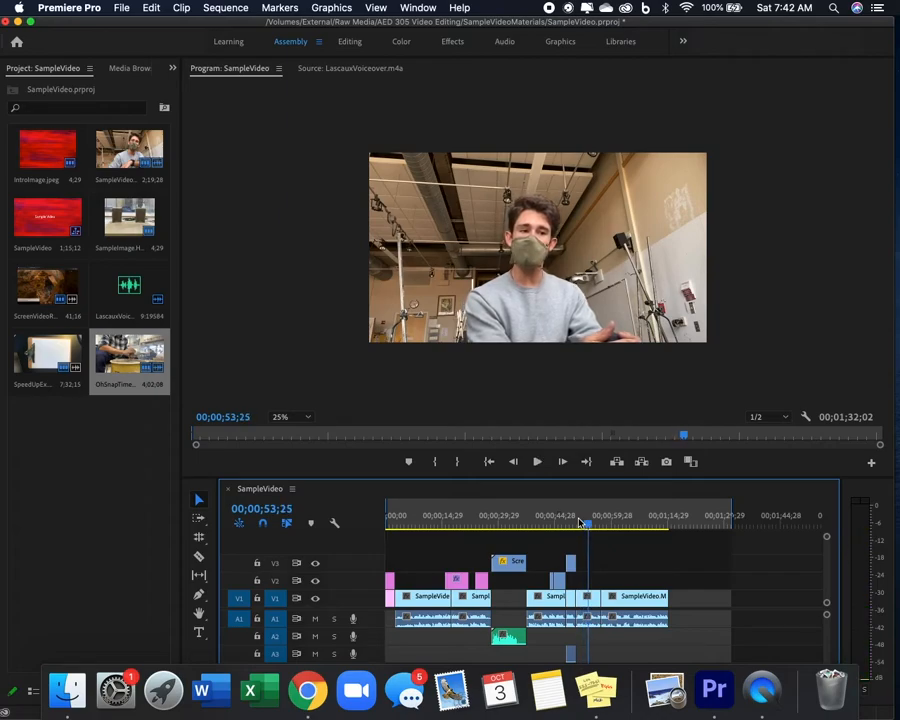
pyautogui.press('space')
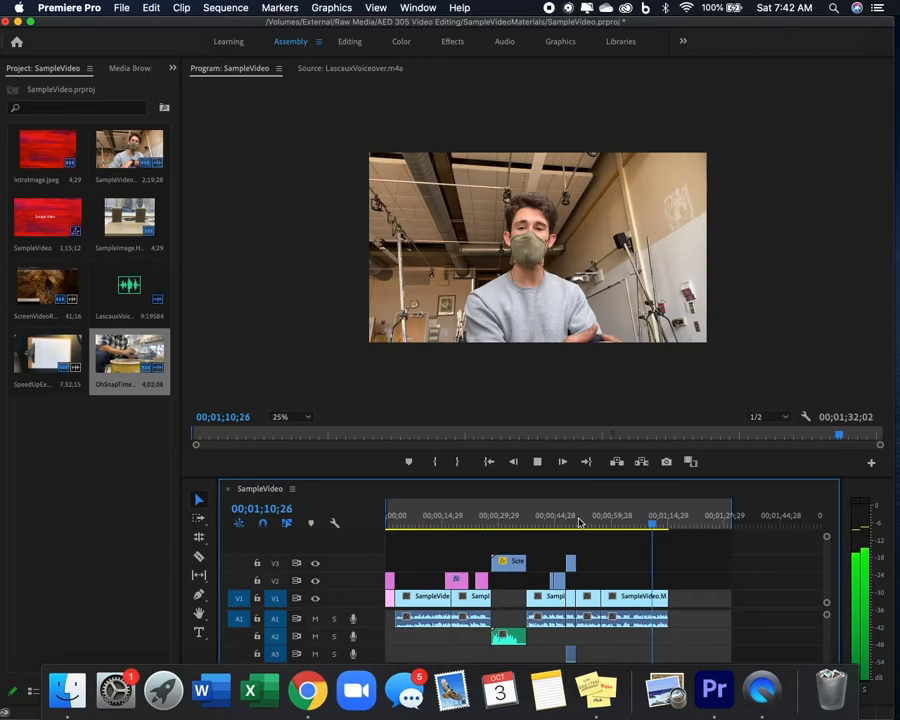
pyautogui.click(596, 521)
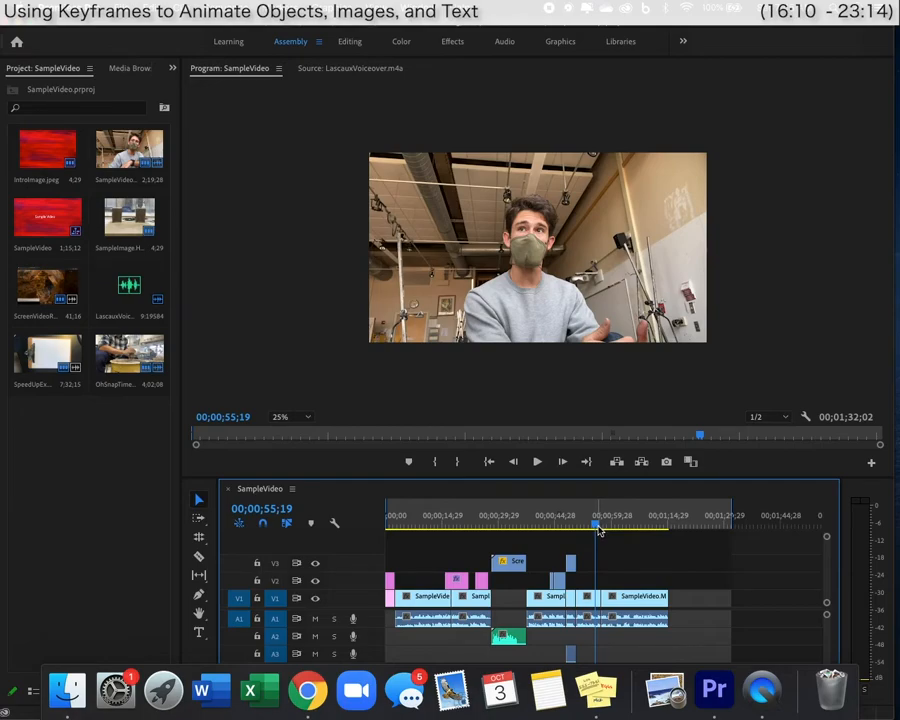
# Add a 'FADE' text title over the video at 00;00;58;15.
pyautogui.press('=')
pyautogui.press('=')
pyautogui.click(574, 525)
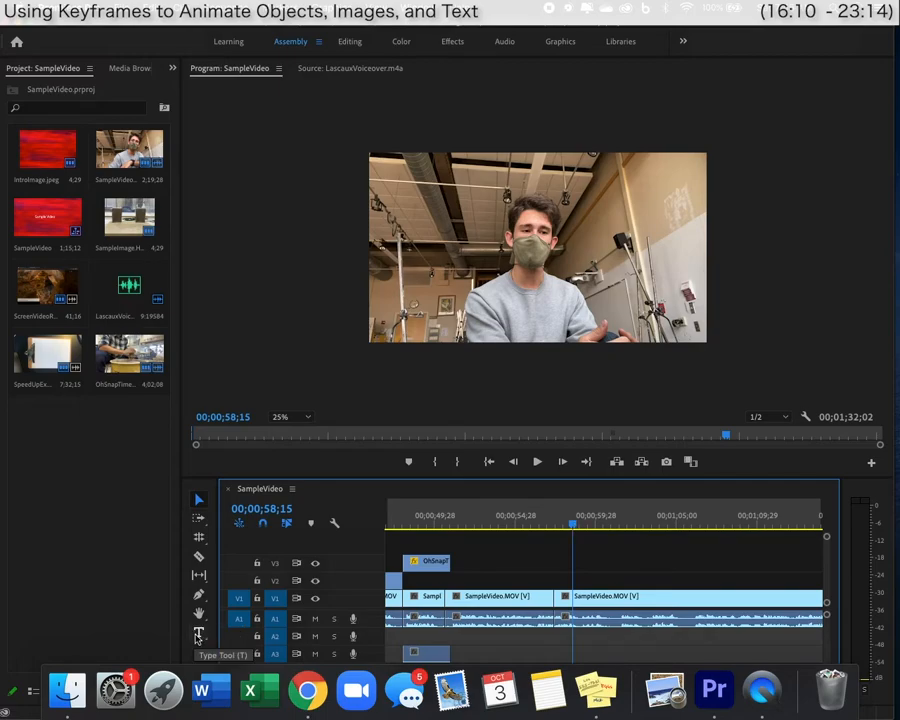
pyautogui.click(198, 634)
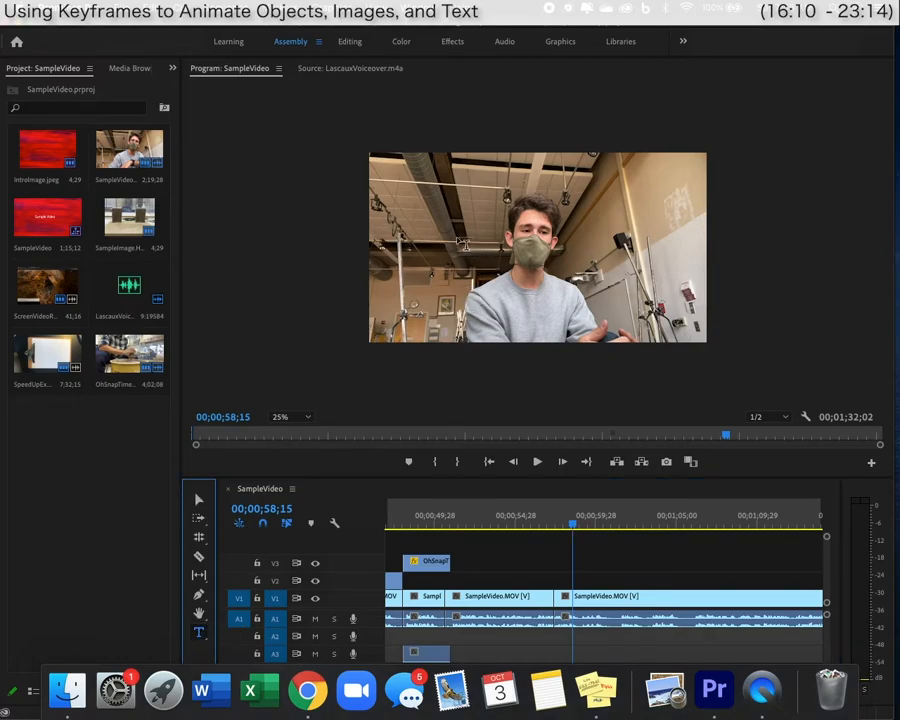
pyautogui.click(457, 238)
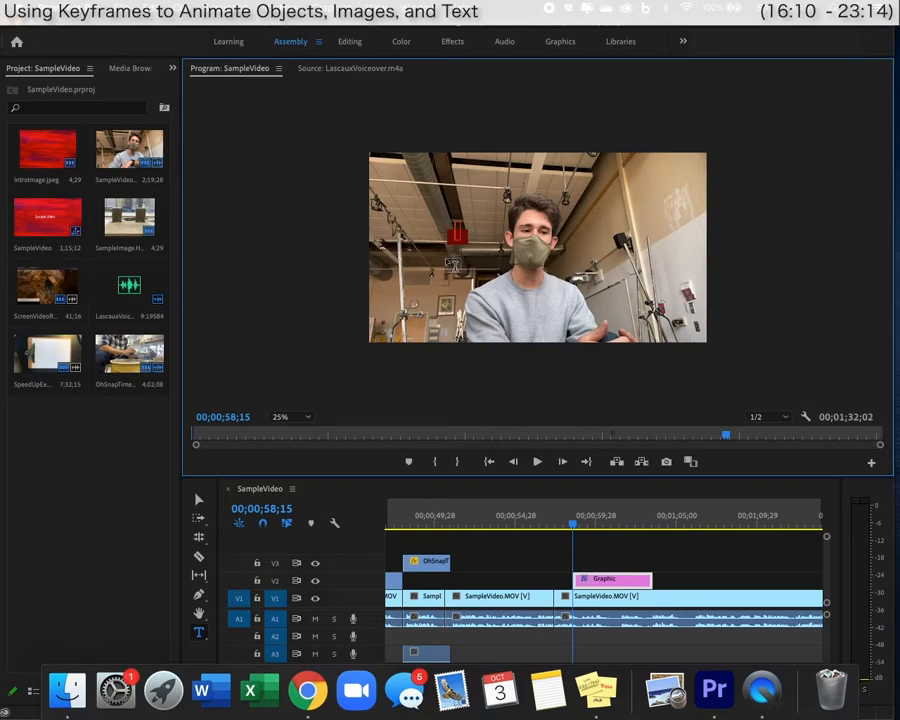
pyautogui.write('FADE')
# Enlarge the FADE title and move it over the speaker's face.
pyautogui.click(198, 499)
pyautogui.moveTo(484, 231); pyautogui.dragTo(522, 228)
pyautogui.moveTo(553, 241); pyautogui.dragTo(535, 240)
# Make FADE black text without a background, enlarged to 300% over the face.
pyautogui.click(560, 41)
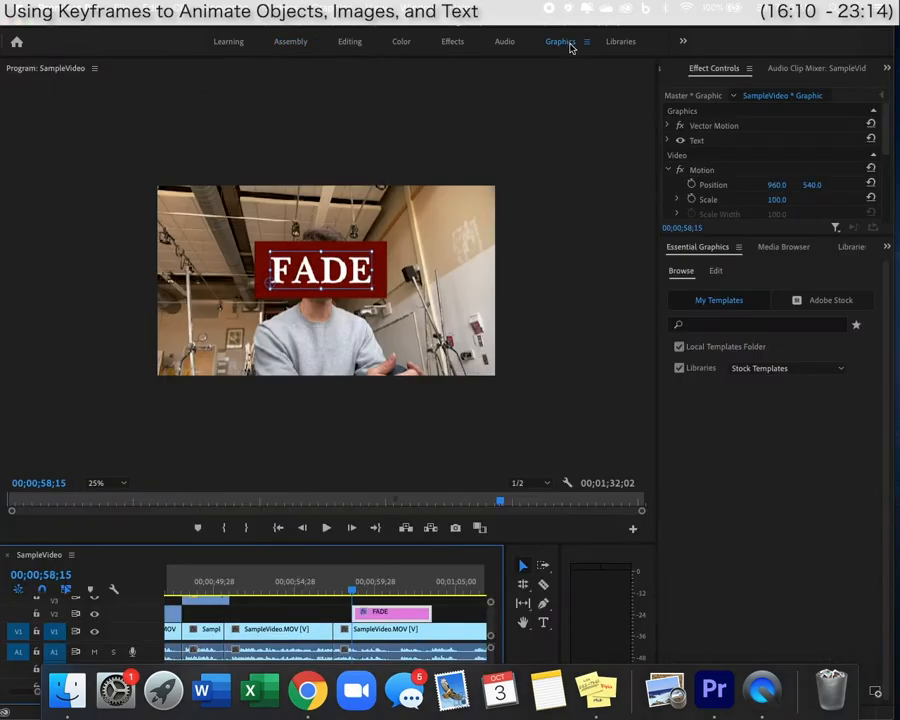
pyautogui.click(717, 271)
pyautogui.scroll(-5, 731, 412)
pyautogui.click(674, 619)
pyautogui.click(702, 577)
pyautogui.click(200, 362)
pyautogui.click(533, 387)
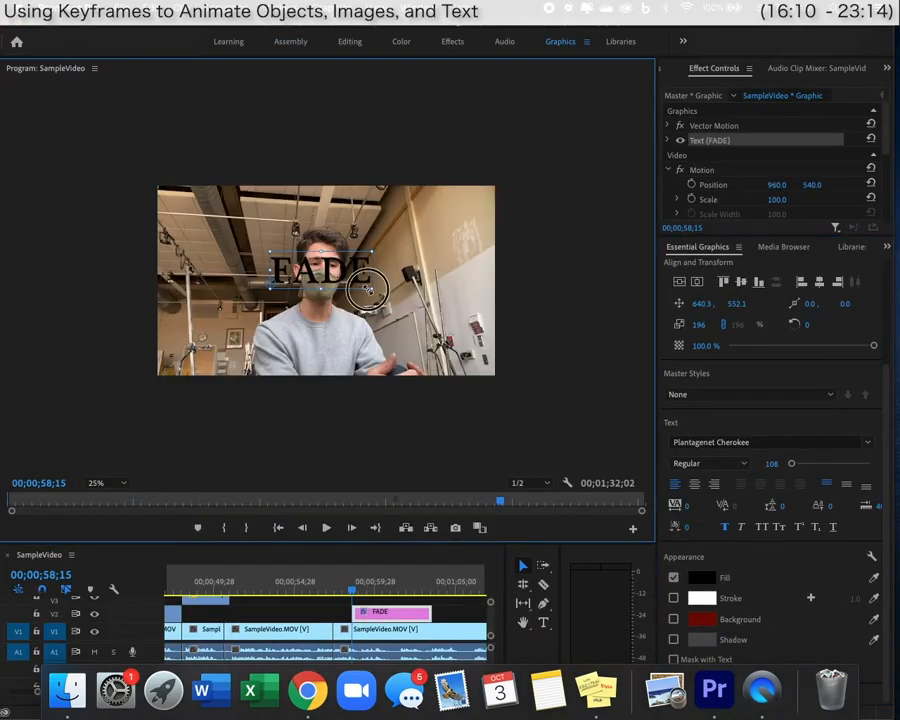
pyautogui.moveTo(372, 289); pyautogui.dragTo(427, 295)
pyautogui.moveTo(376, 269); pyautogui.dragTo(356, 264)
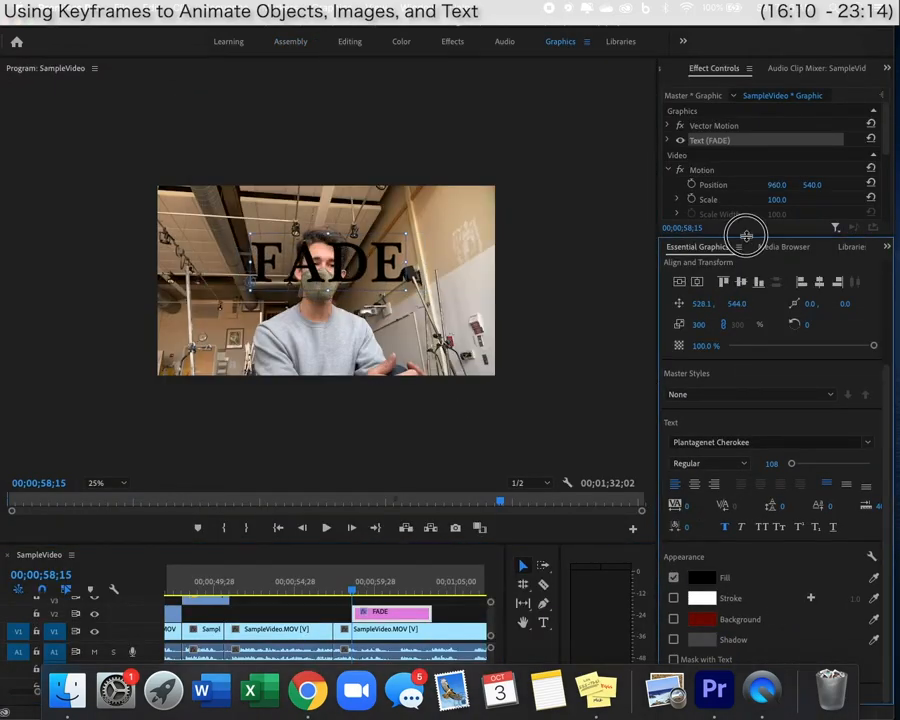
# Reselect the FADE text layer and enlarge the Effect Controls panel.
pyautogui.click(247, 415)
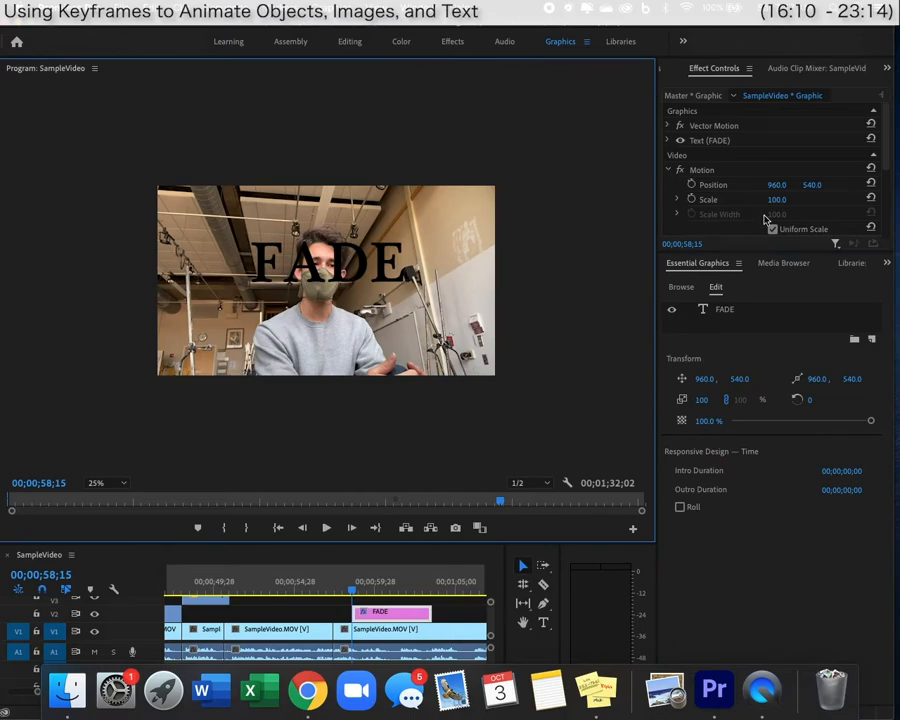
pyautogui.click(391, 273)
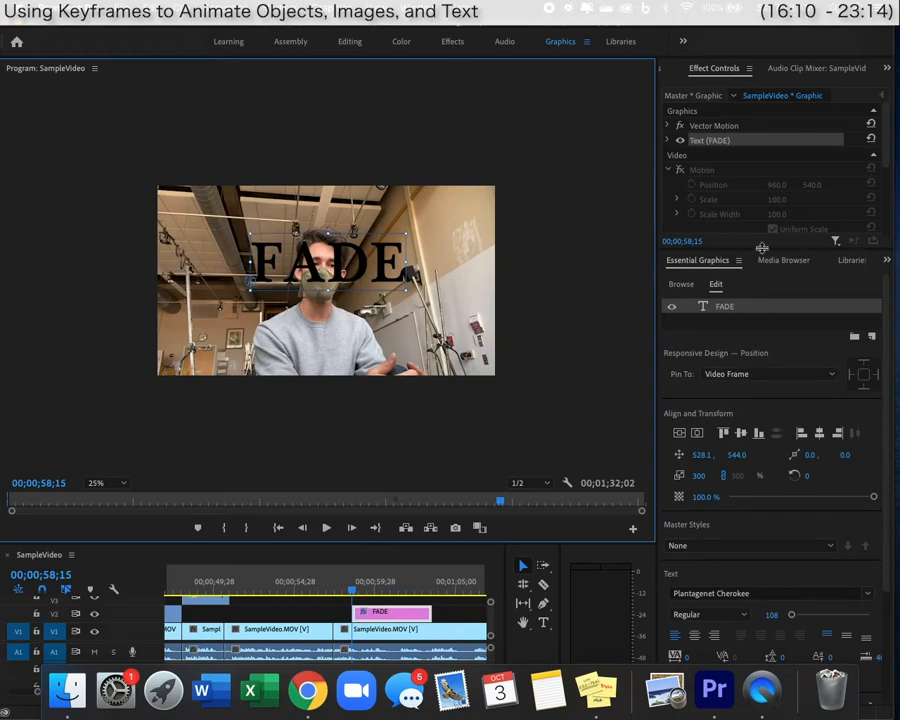
pyautogui.moveTo(762, 248); pyautogui.dragTo(763, 484)
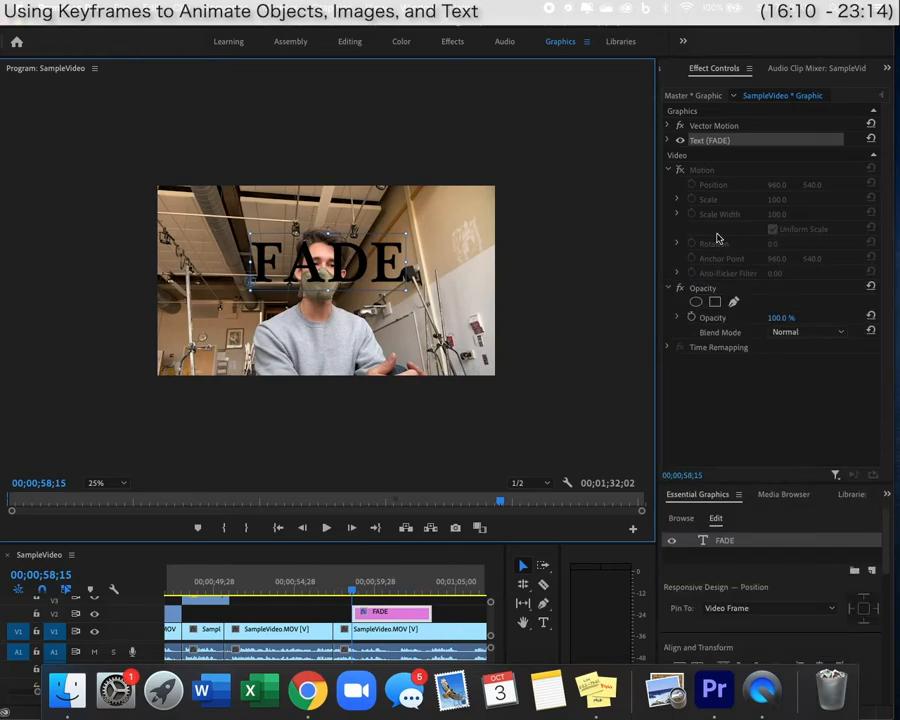
# Test the Text (FADE) rotation, position and scale, leaving rotation at 0 and scale at 300.
pyautogui.click(668, 288)
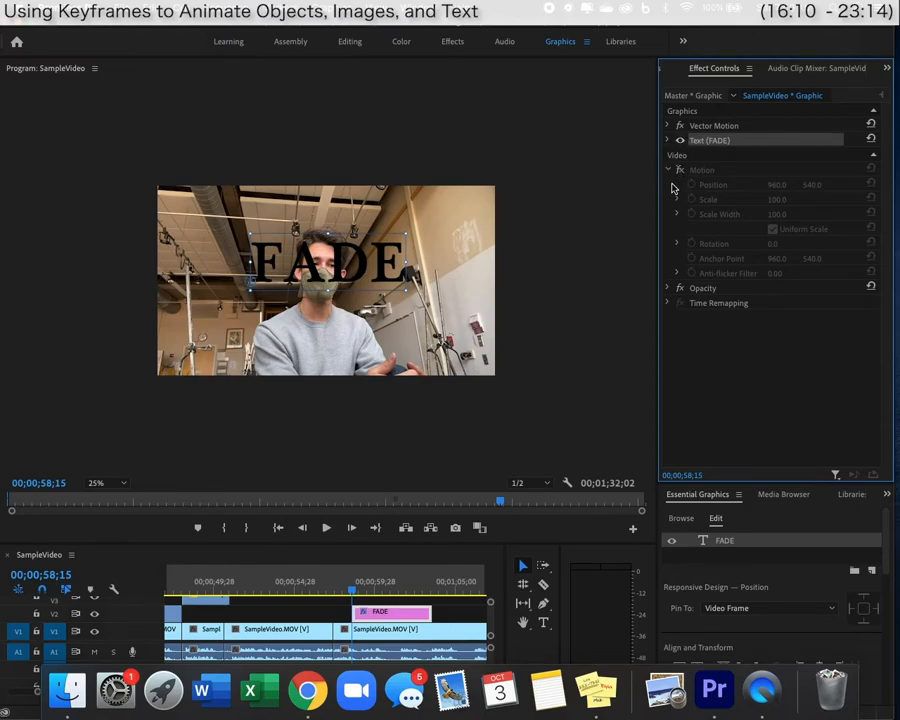
pyautogui.click(677, 142)
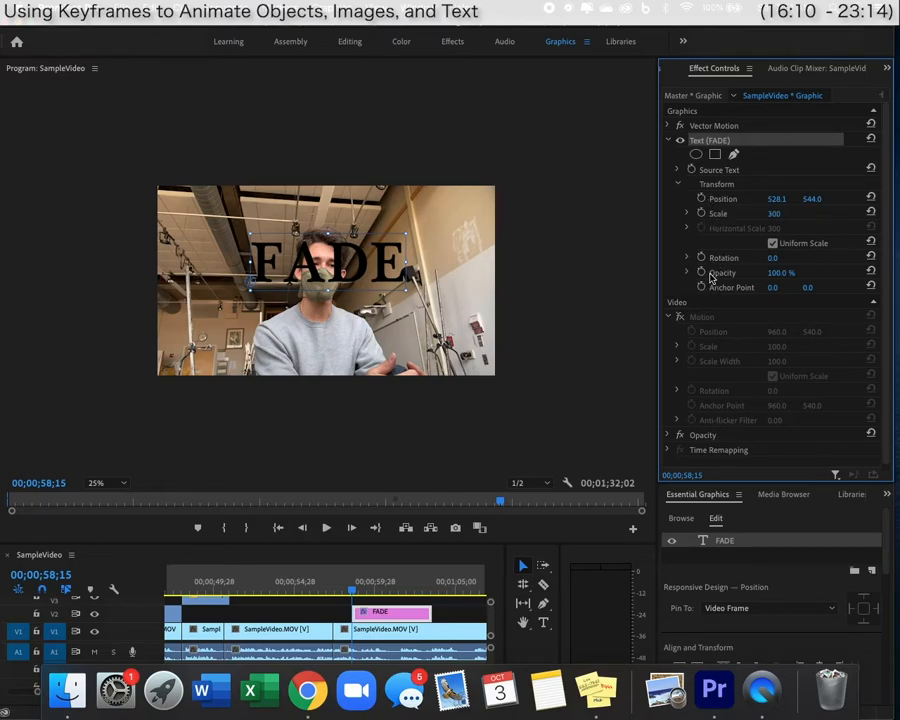
pyautogui.moveTo(773, 261); pyautogui.dragTo(786, 257)
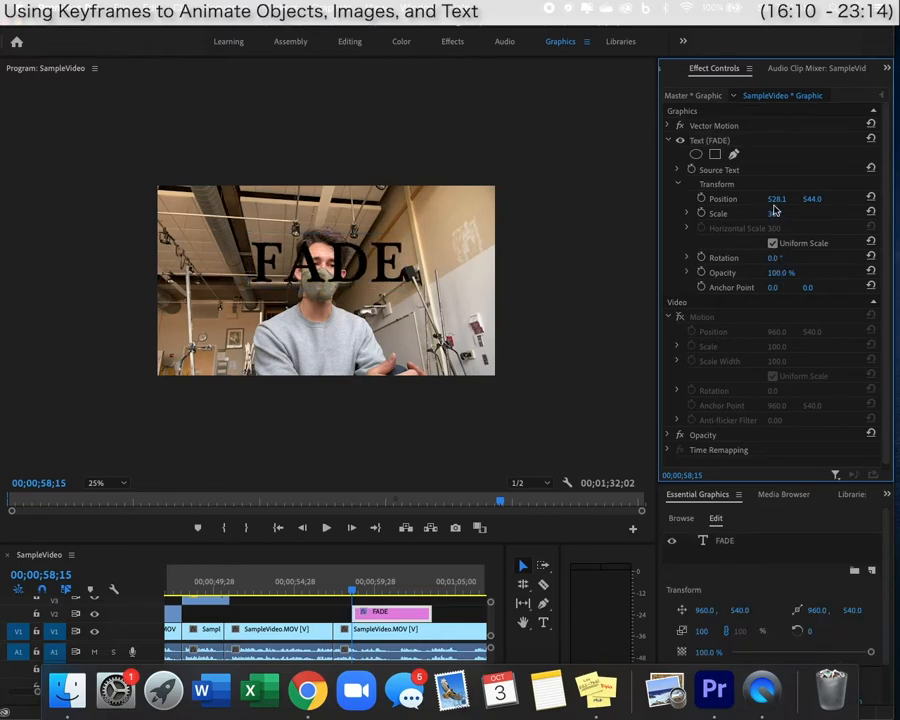
pyautogui.moveTo(777, 199)
pyautogui.mouseDown()
pyautogui.moveTo(885, 199)
pyautogui.moveTo(718, 199)
pyautogui.moveTo(818, 199)
pyautogui.moveTo(800, 216)
pyautogui.moveTo(830, 216)
pyautogui.moveTo(760, 216)
pyautogui.moveTo(787, 215)
pyautogui.mouseUp()
pyautogui.press('super+z')
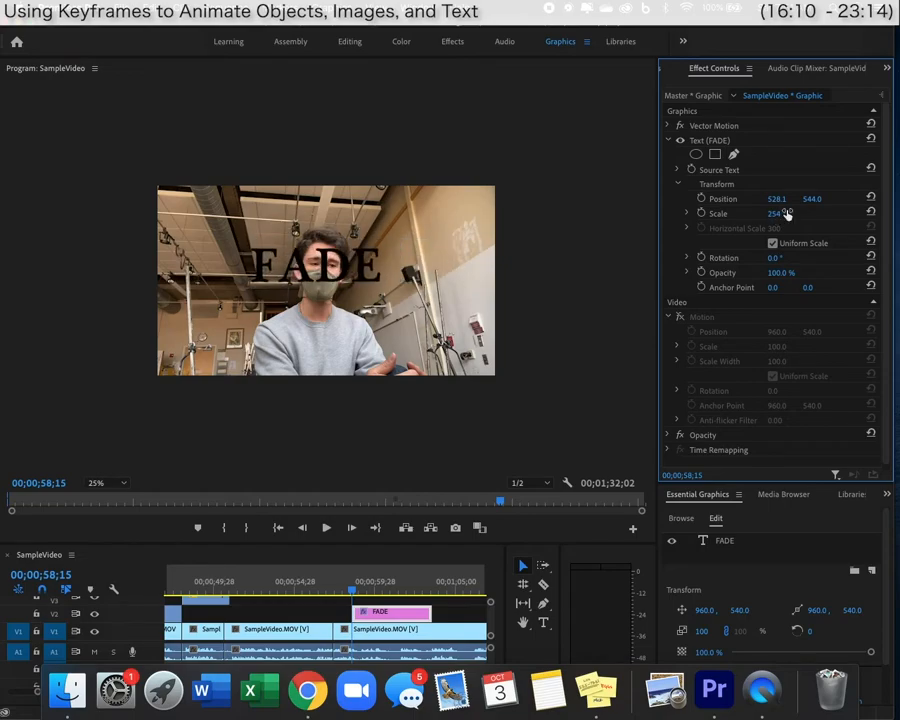
pyautogui.press('super+z')
pyautogui.moveTo(775, 258); pyautogui.dragTo(675, 258)
pyautogui.write('0')
pyautogui.press('Return')
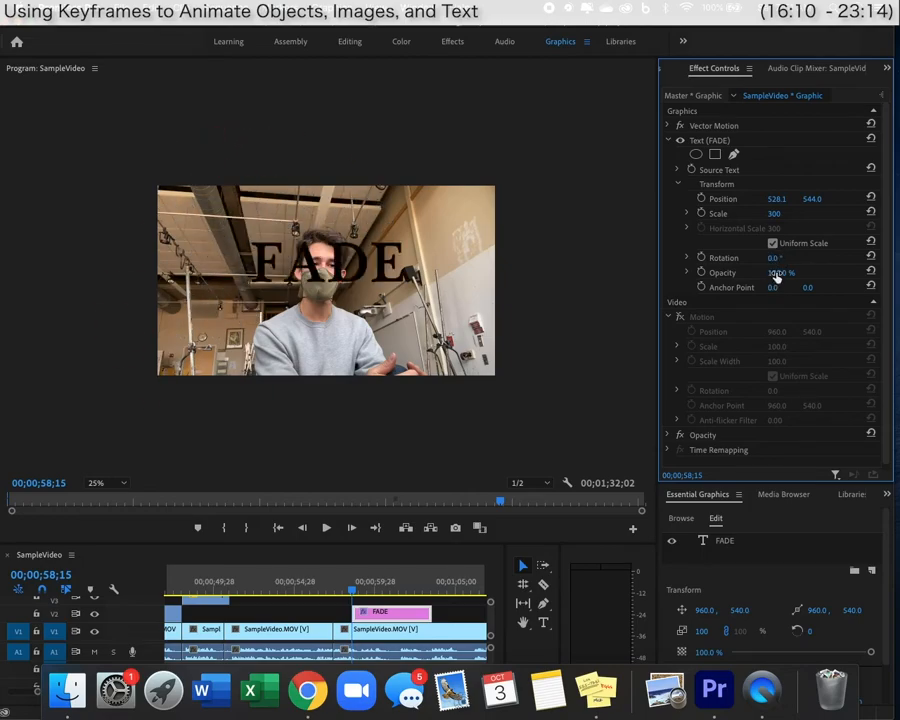
# Try text opacity values 15 and 21, settle on 75%, then deselect the clip.
pyautogui.click(785, 272)
pyautogui.write('15')
pyautogui.press('Return')
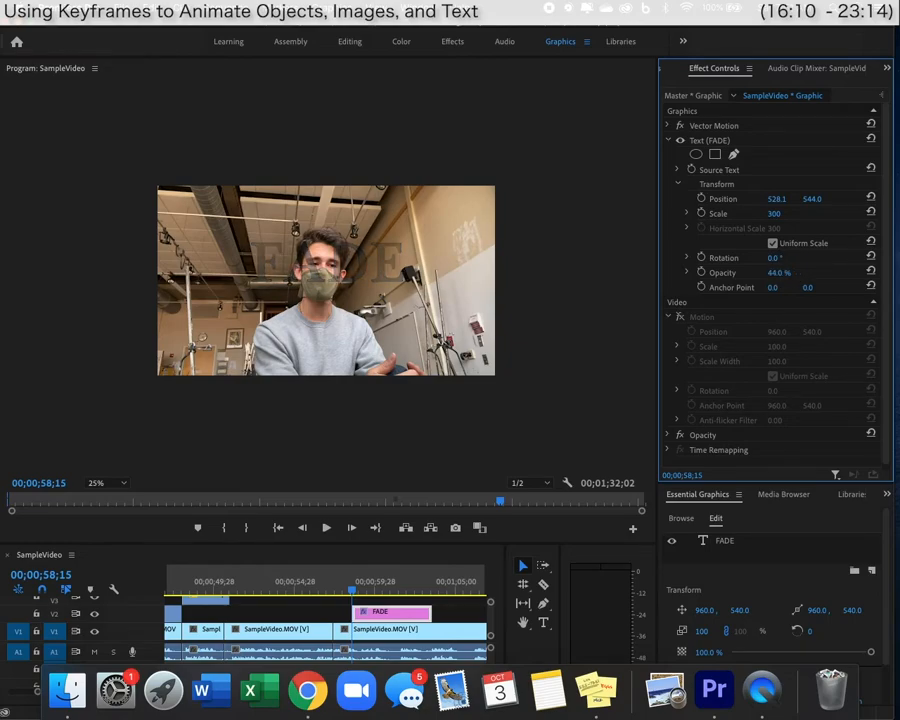
pyautogui.moveTo(778, 273); pyautogui.dragTo(864, 273)
pyautogui.click(785, 272)
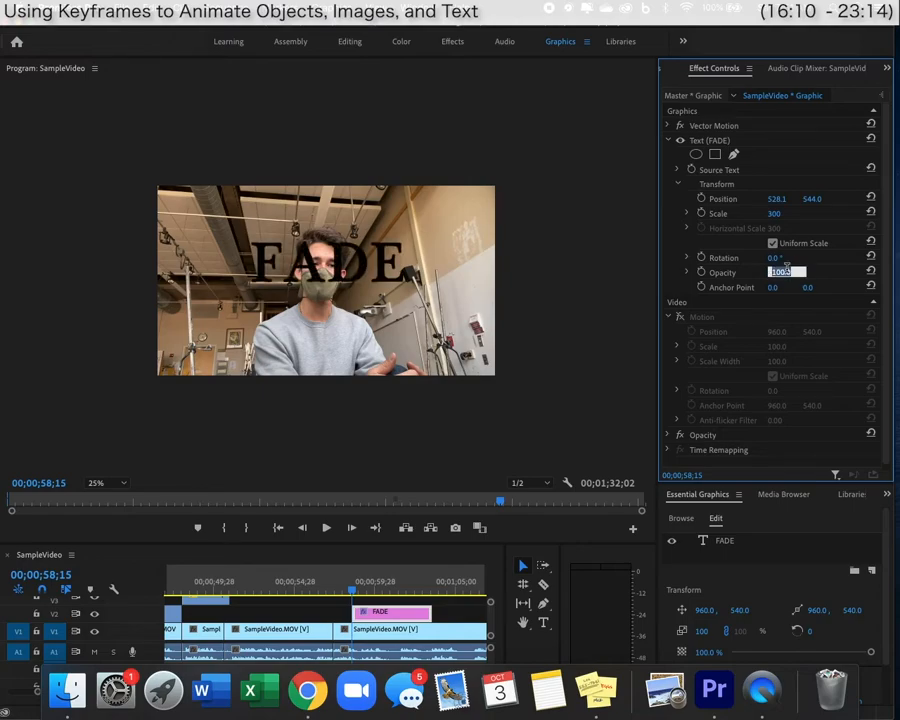
pyautogui.click(813, 275)
pyautogui.click(785, 273)
pyautogui.write('21')
pyautogui.press('Return')
pyautogui.moveTo(706, 273); pyautogui.dragTo(785, 273)
pyautogui.click(786, 272)
pyautogui.write('75')
pyautogui.press('Return')
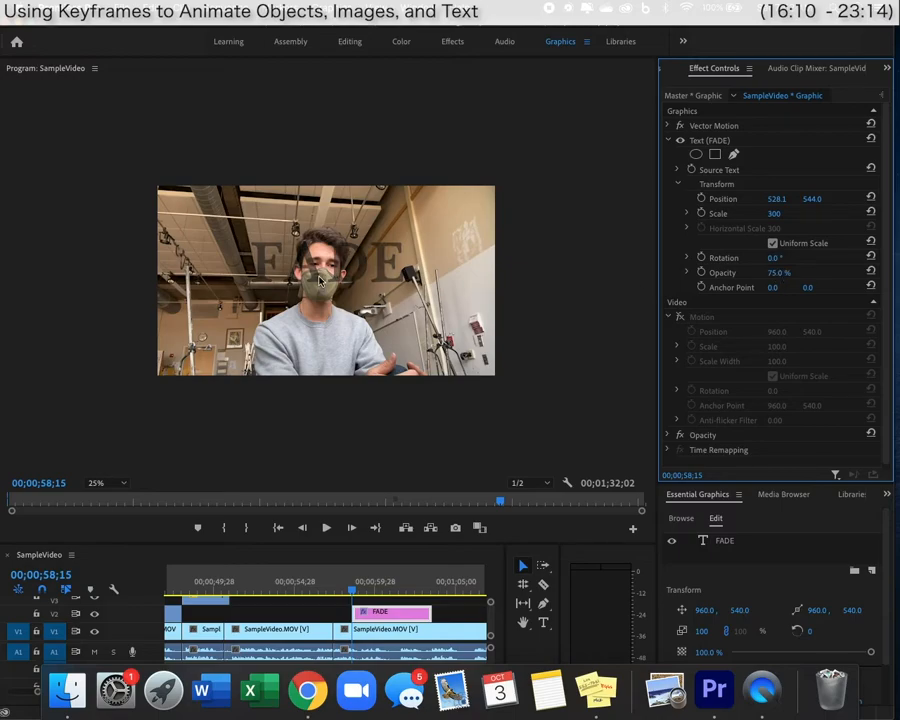
pyautogui.click(349, 603)
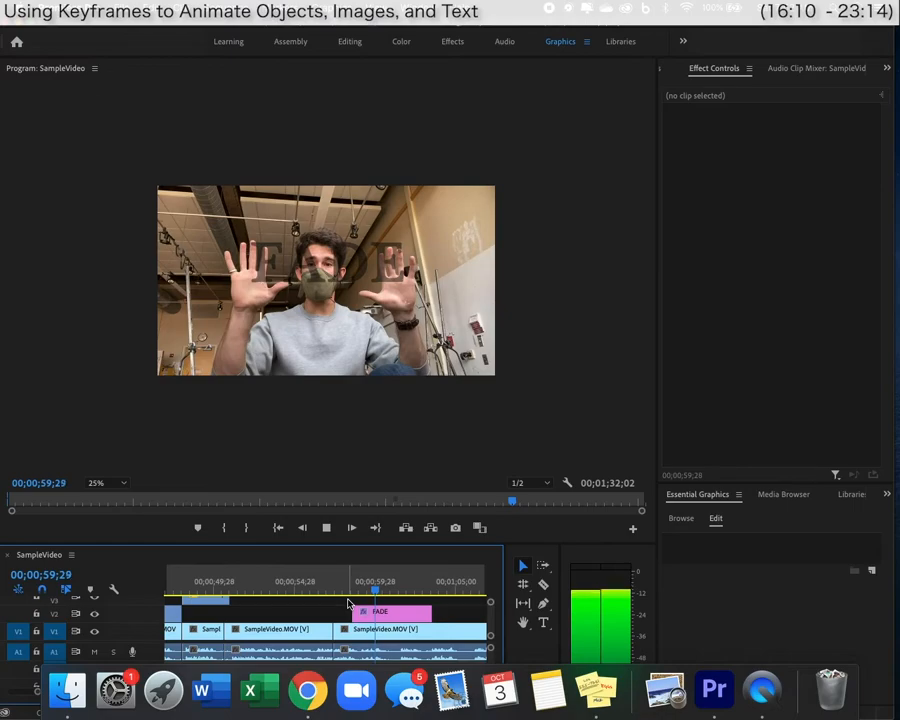
# Keyframe the FADE text opacity at 100%, adding a second keyframe near 01;01;04.
pyautogui.press('space')
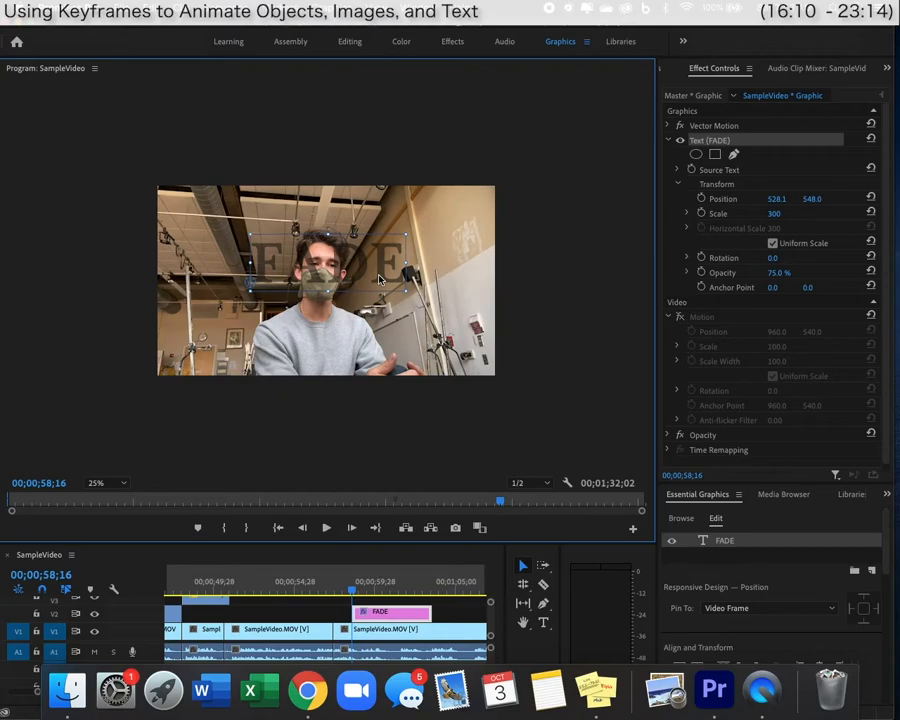
pyautogui.moveTo(773, 272); pyautogui.dragTo(787, 272)
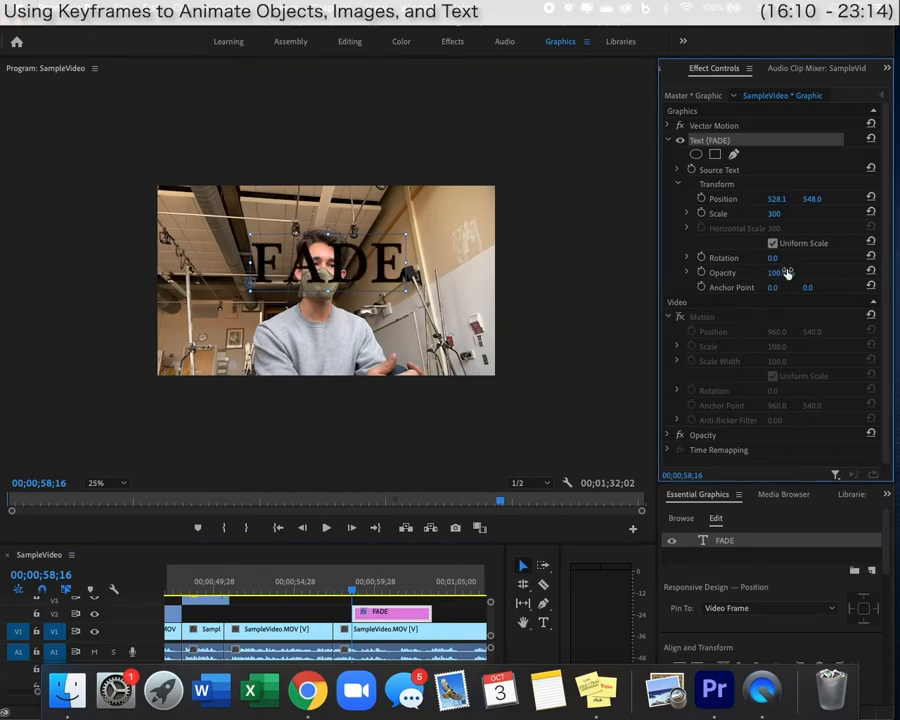
pyautogui.click(701, 273)
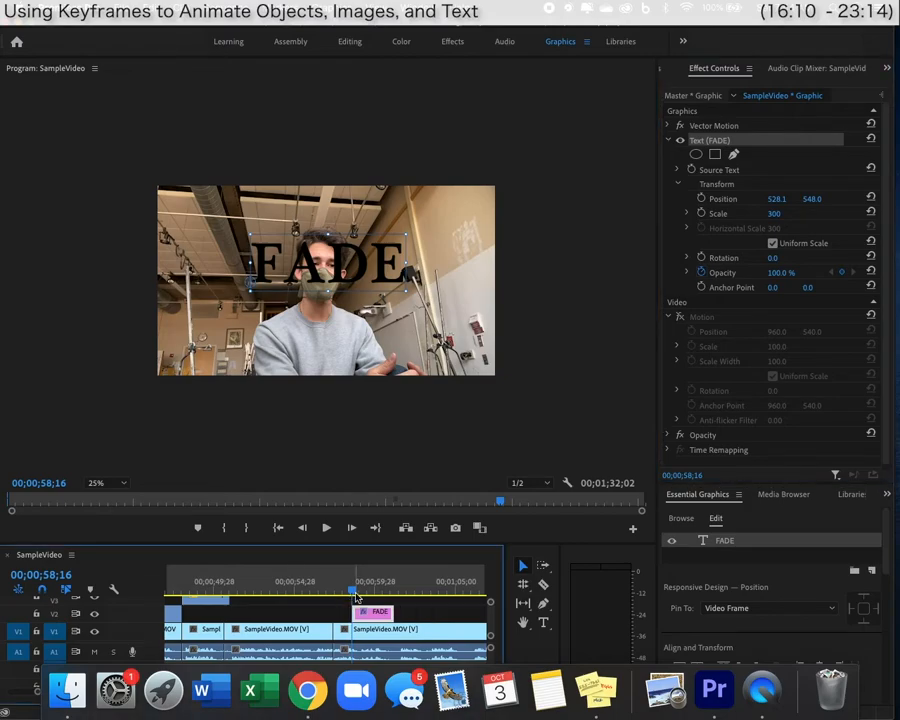
pyautogui.click(352, 592)
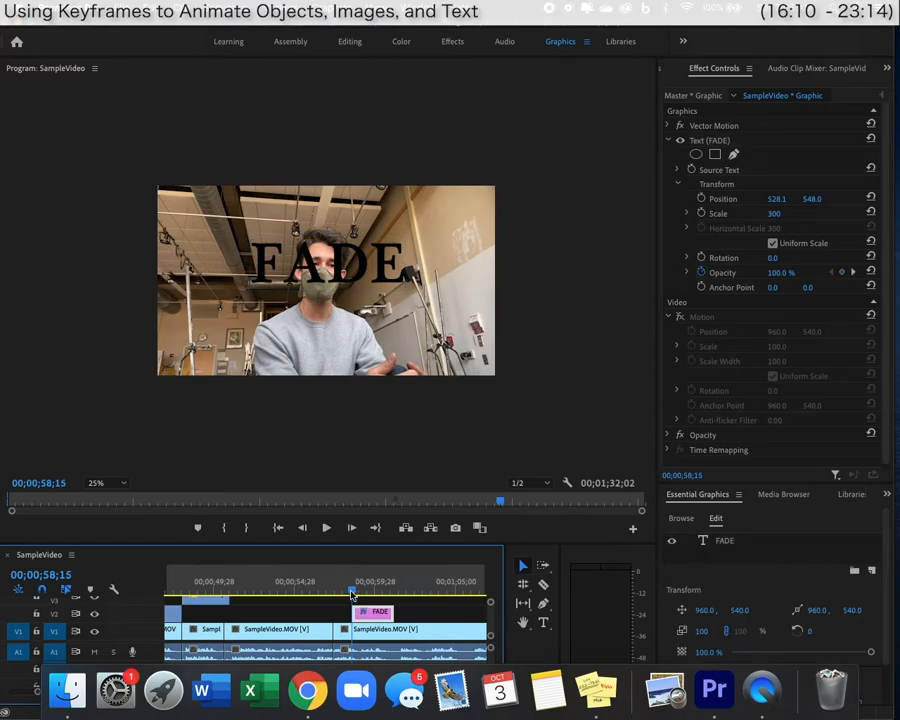
pyautogui.moveTo(352, 594); pyautogui.dragTo(393, 596)
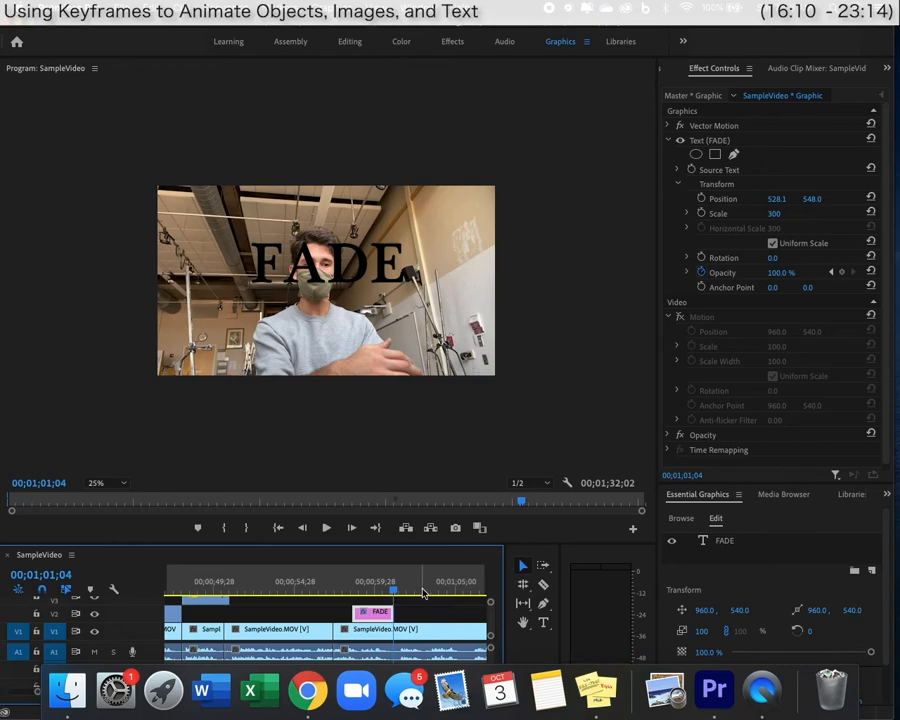
pyautogui.click(842, 273)
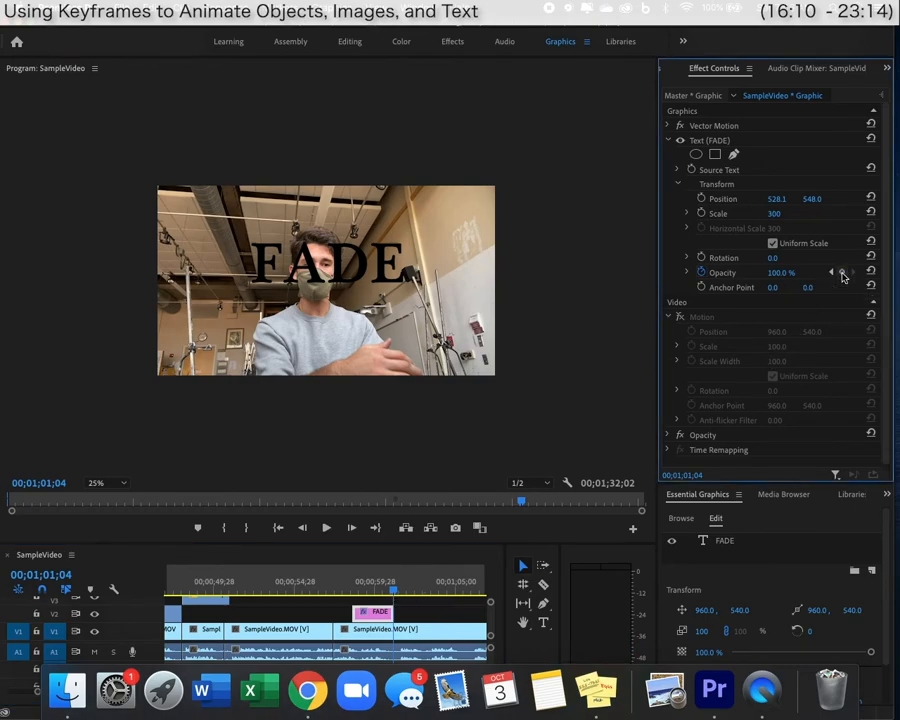
# Set the later opacity keyframe to 0%.
pyautogui.click(832, 273)
pyautogui.click(852, 272)
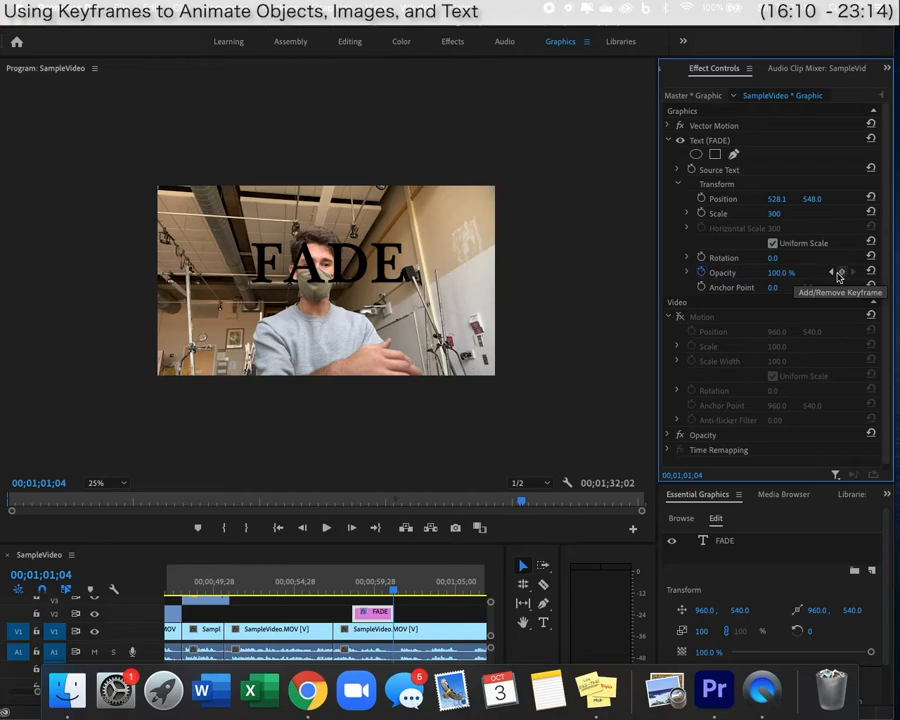
pyautogui.click(833, 273)
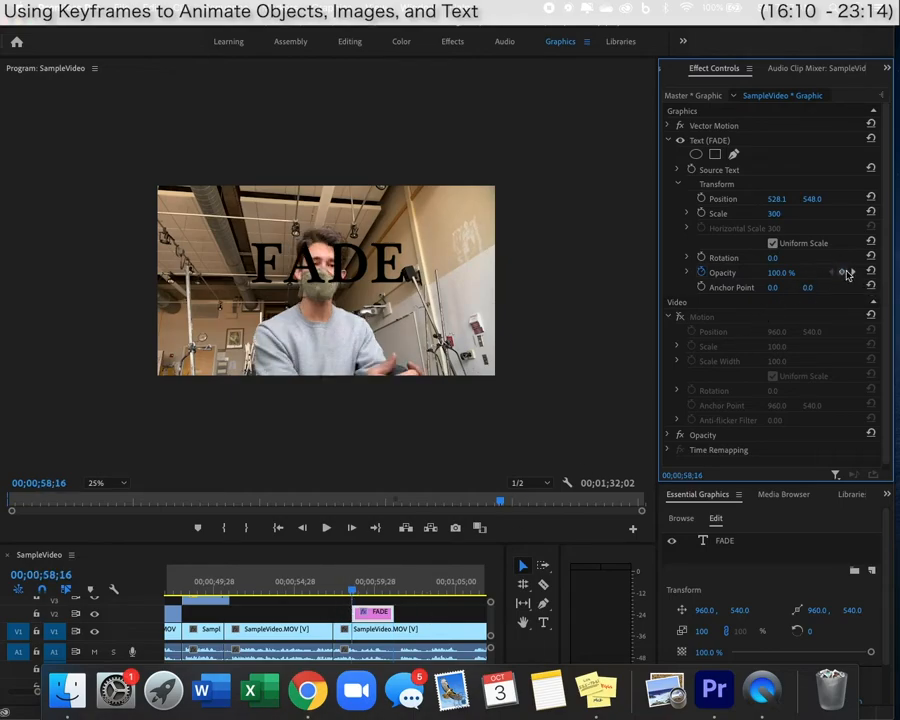
pyautogui.click(846, 273)
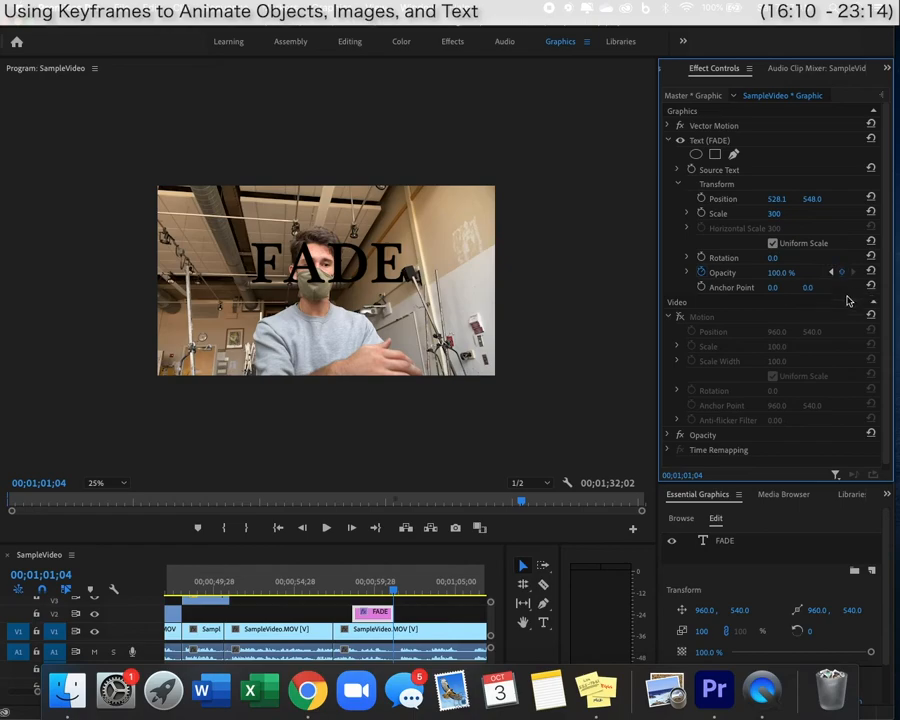
pyautogui.click(781, 272)
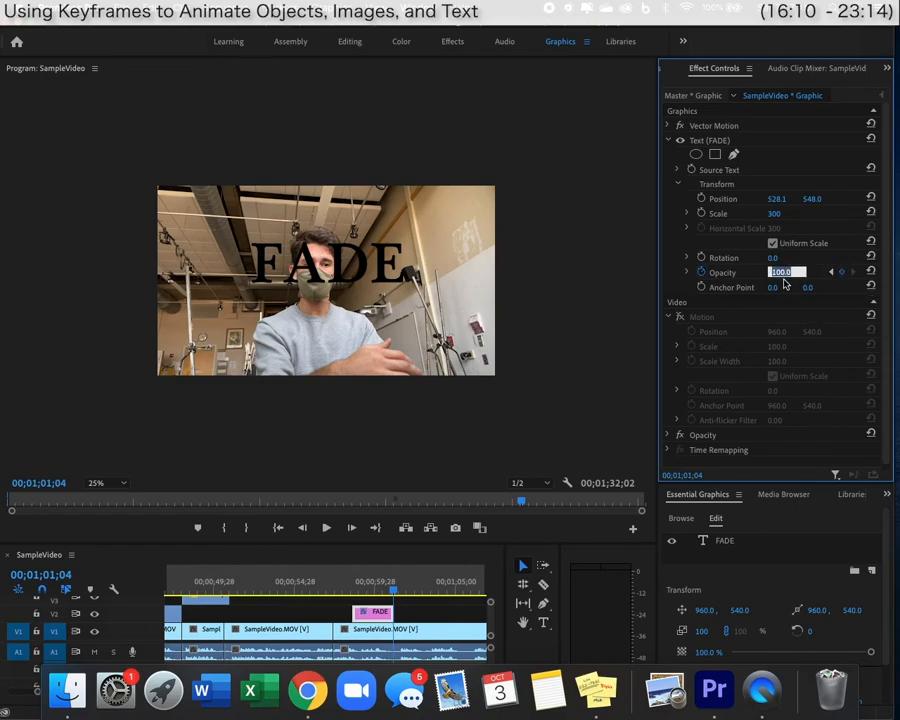
pyautogui.write('0')
pyautogui.press('Return')
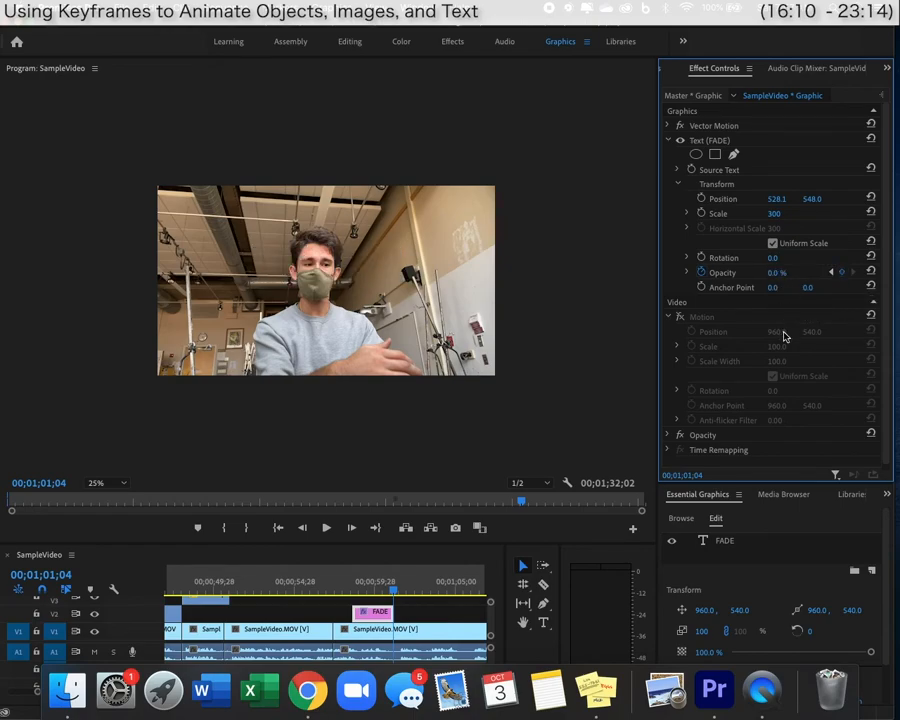
# Preview the FADE title's opacity fade from just before it starts.
pyautogui.click(830, 272)
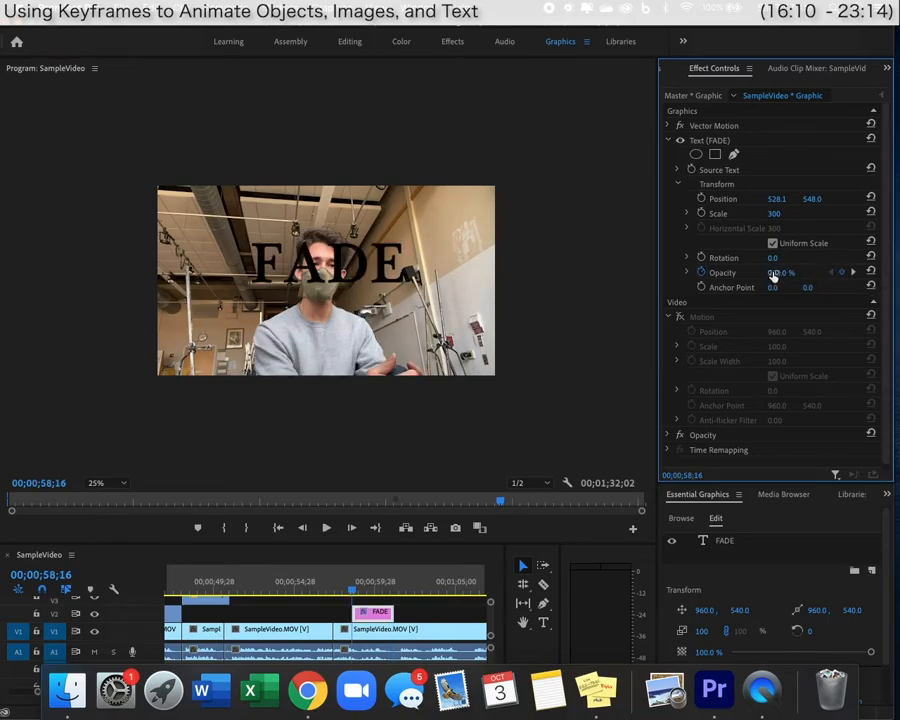
pyautogui.click(853, 272)
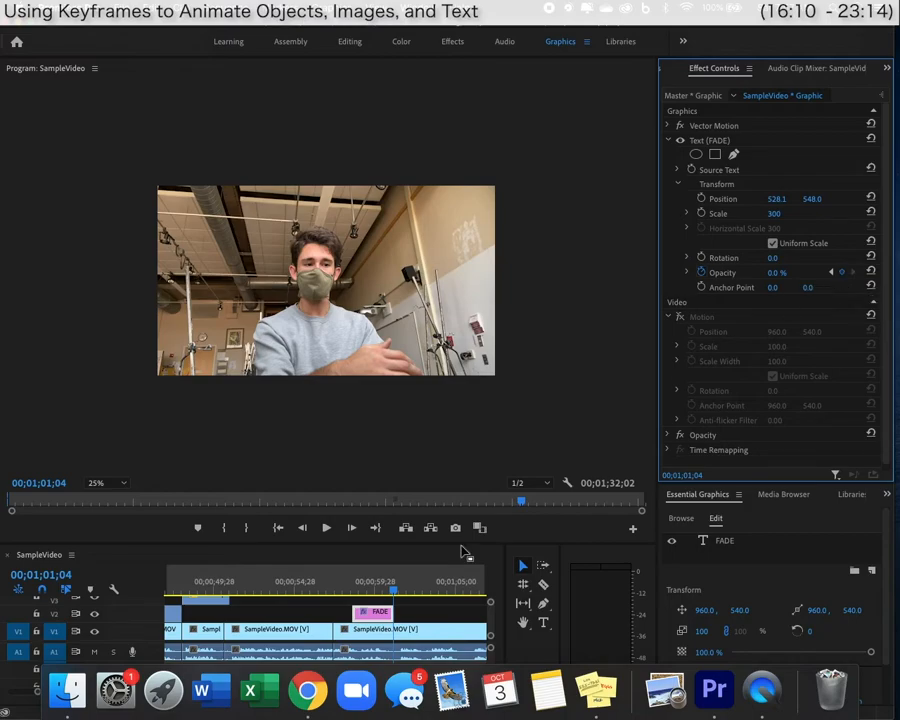
pyautogui.click(350, 592)
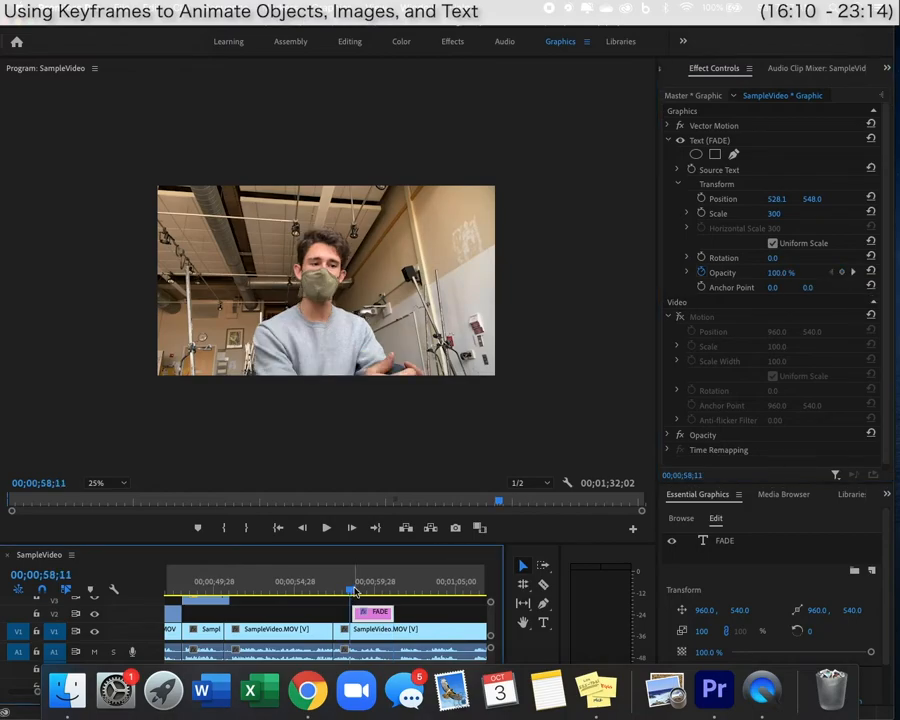
pyautogui.press('space')
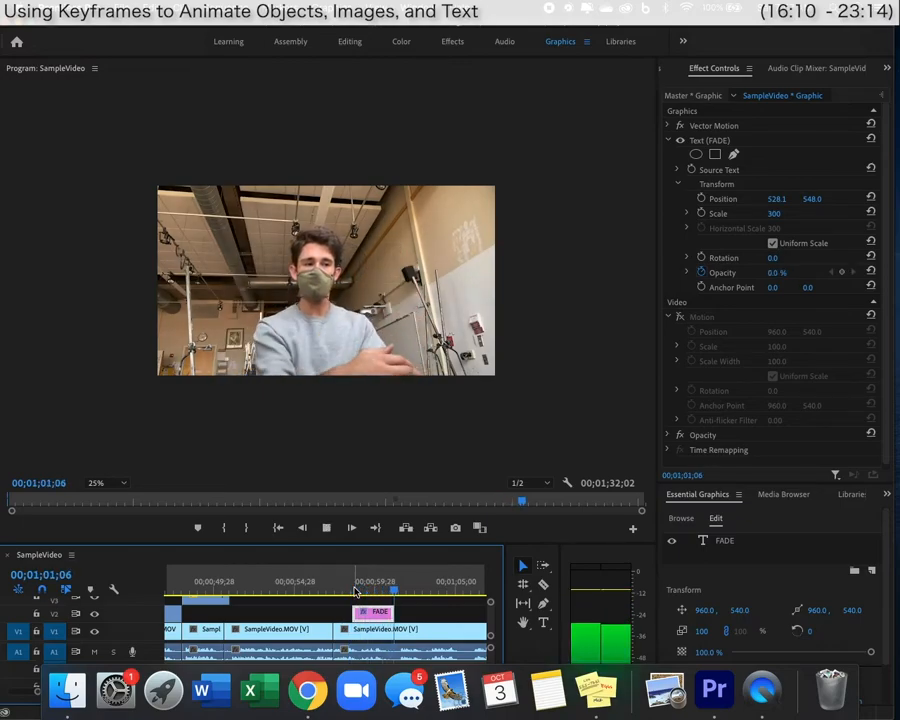
pyautogui.press('space')
# Add a 100% opacity keyframe around 59;18 and preview the fade.
pyautogui.hscroll(3, 356, 592)
pyautogui.click(248, 593)
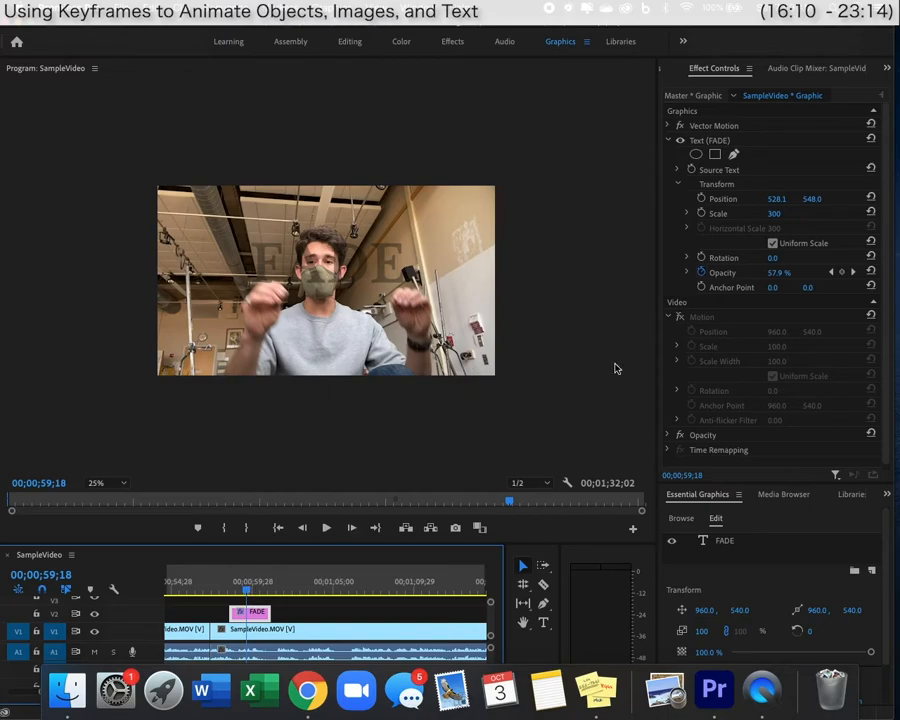
pyautogui.click(841, 272)
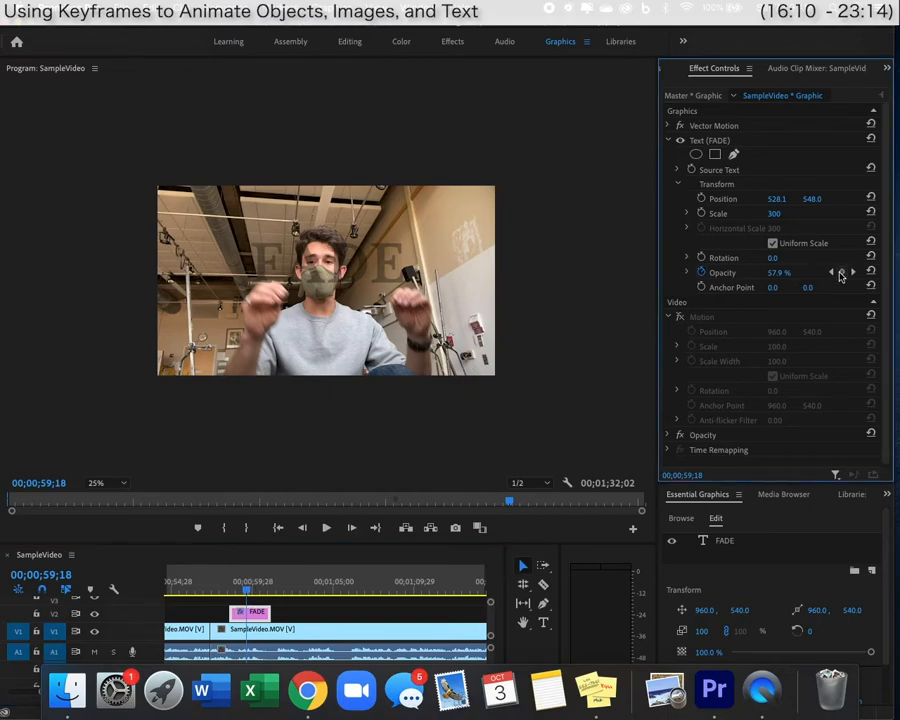
pyautogui.click(779, 273)
pyautogui.write('100')
pyautogui.press('Return')
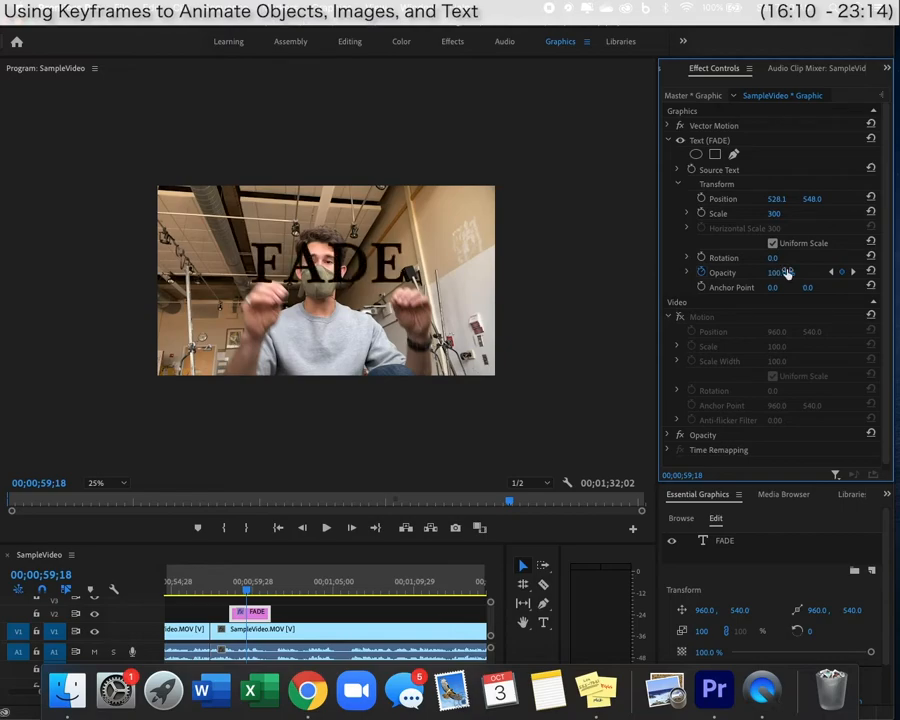
pyautogui.click(230, 591)
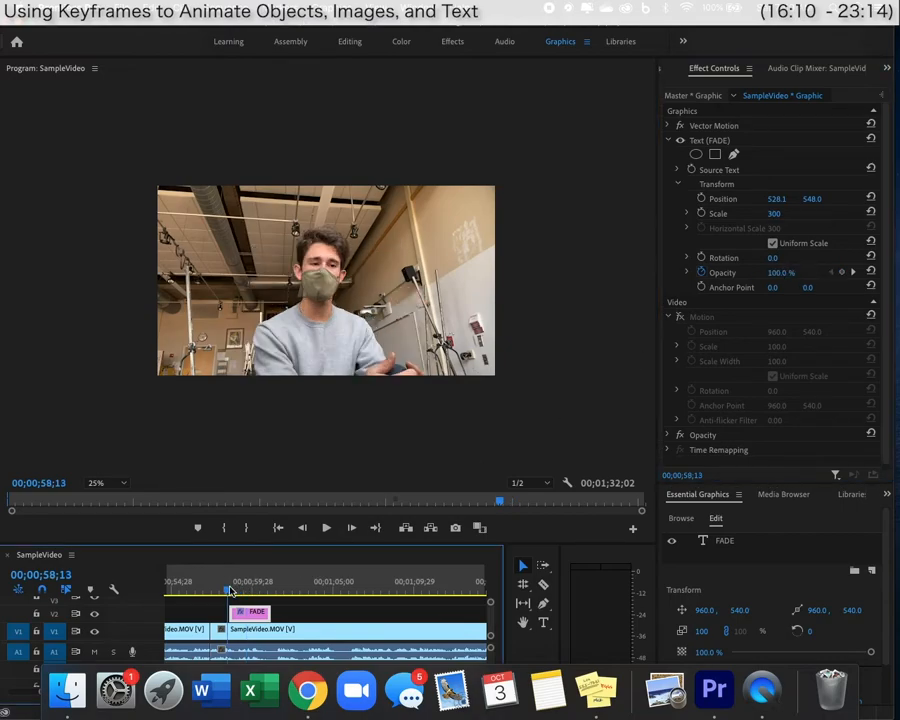
pyautogui.press('space')
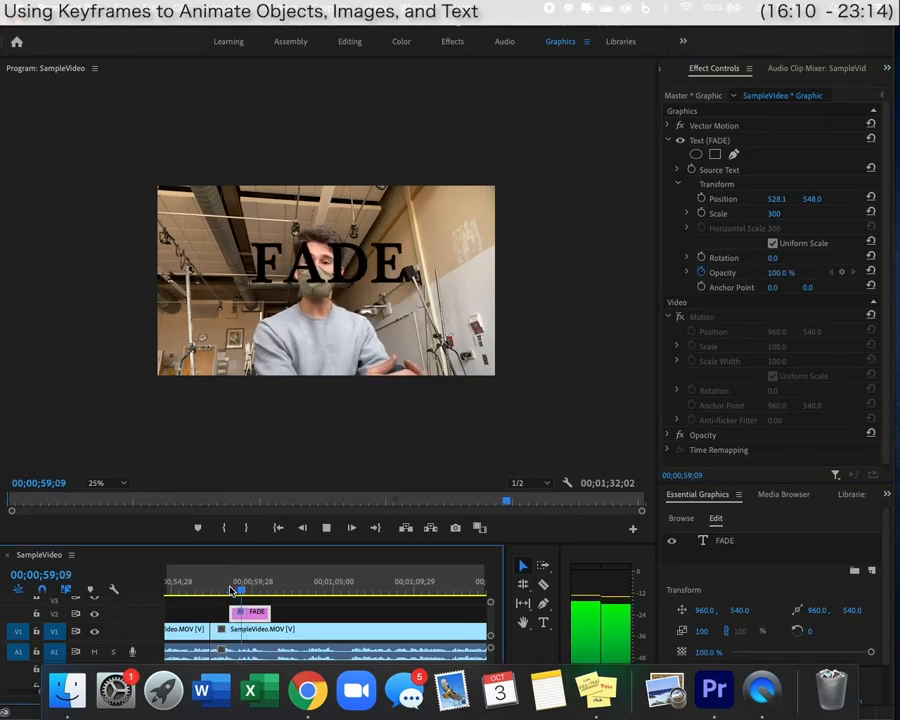
pyautogui.press('space')
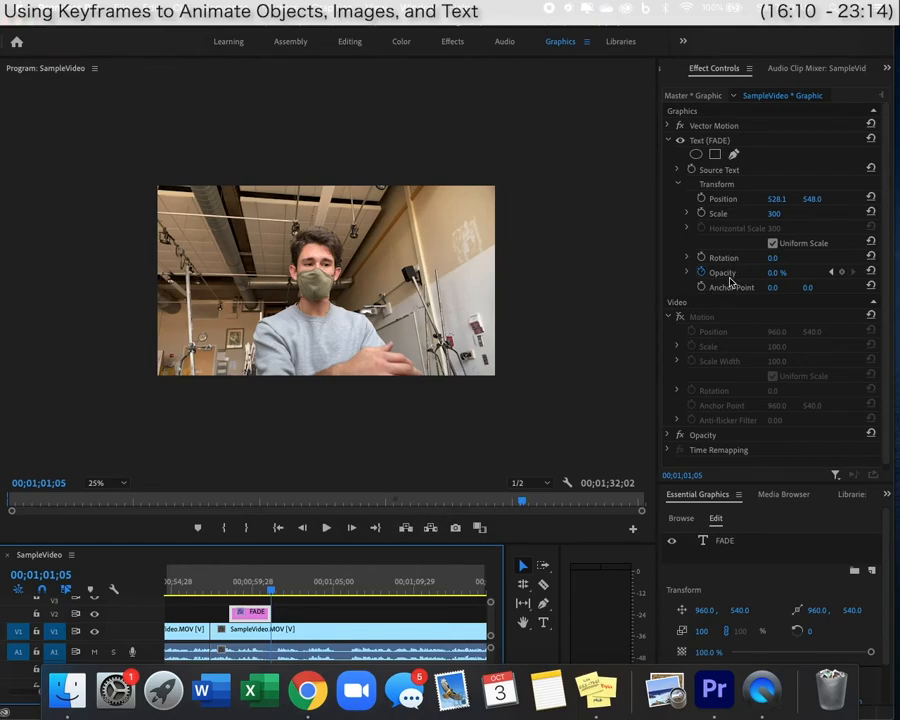
pyautogui.scroll(-1, 731, 280)
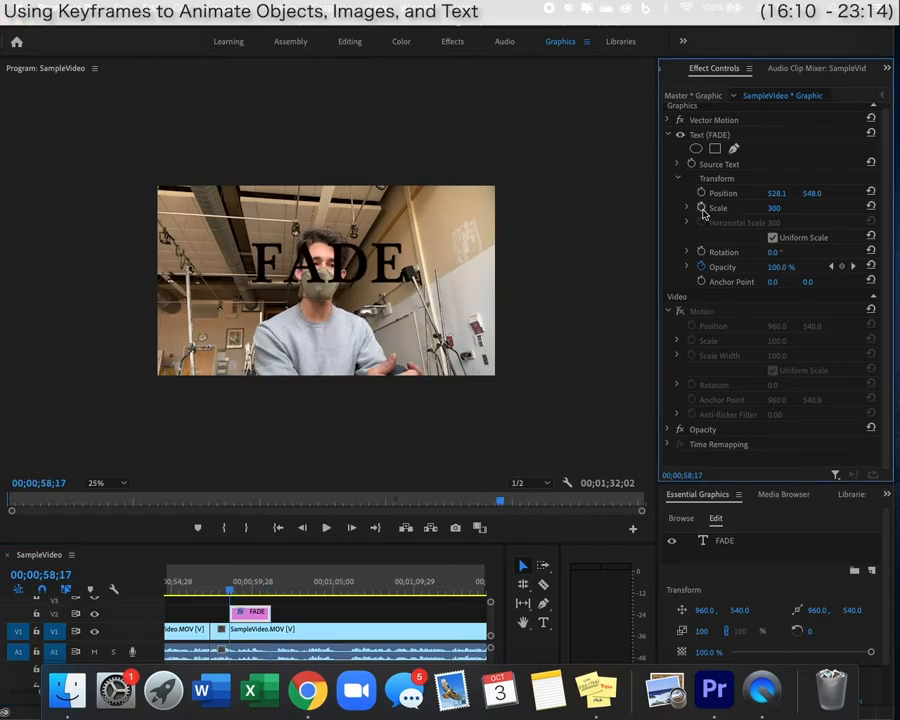
# Keyframe the FADE title's scale, setting the first keyframe to 25.
pyautogui.click(702, 209)
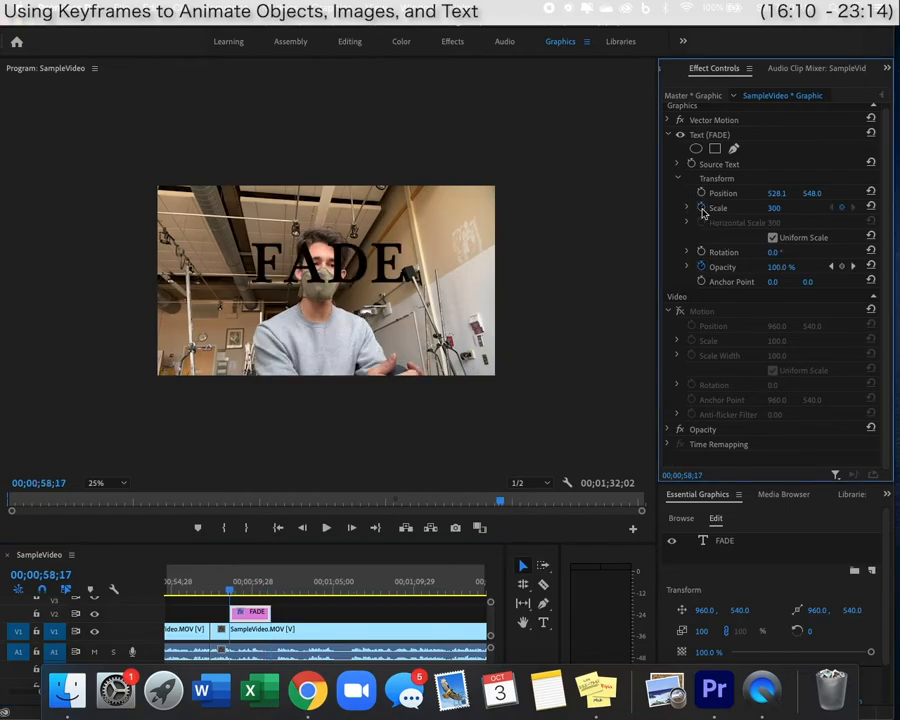
pyautogui.click(852, 266)
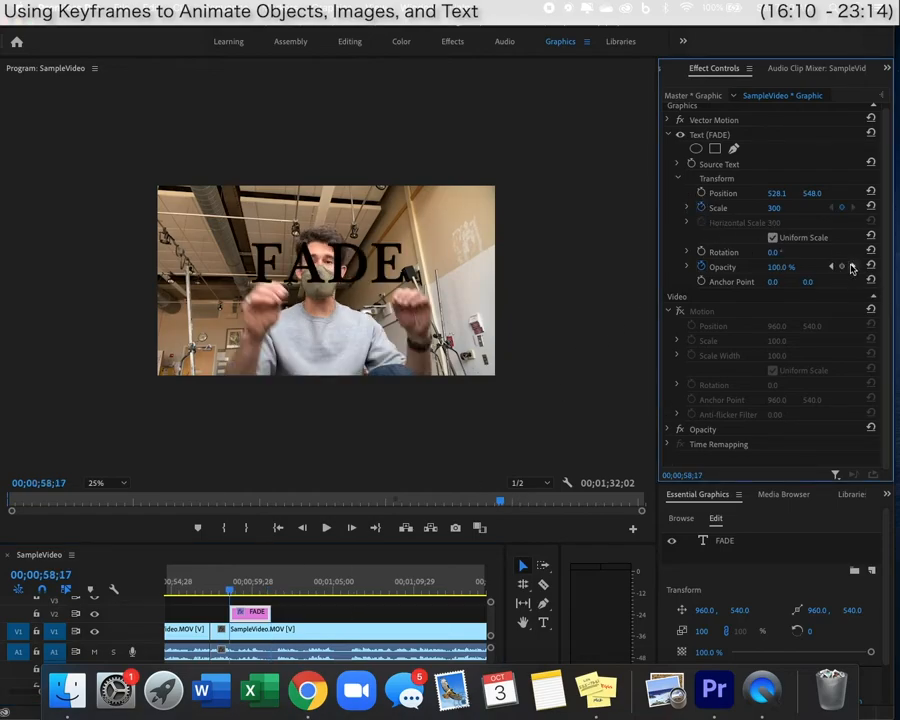
pyautogui.click(831, 207)
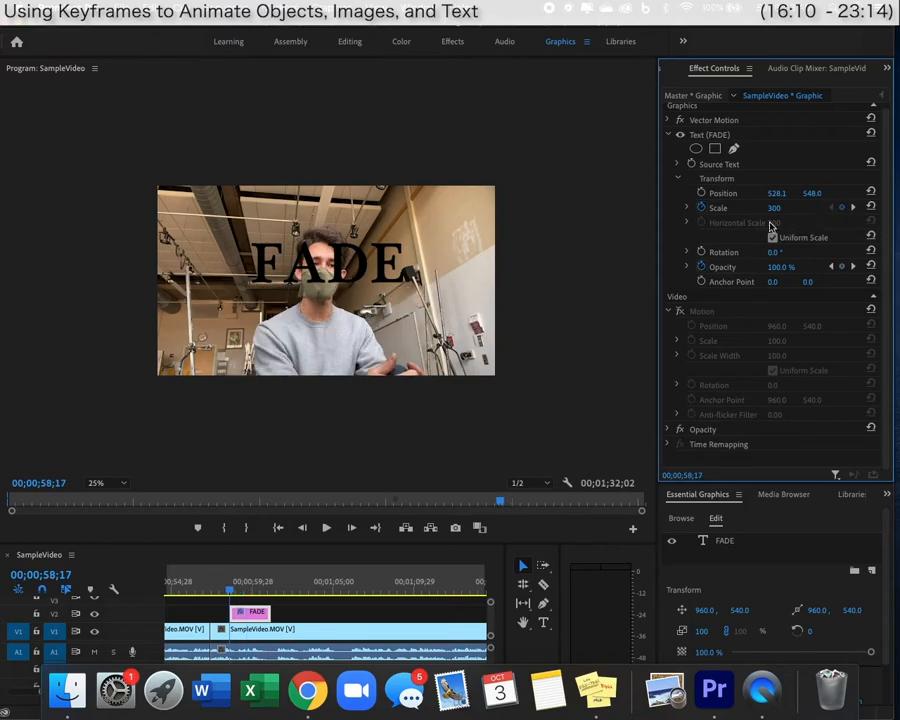
pyautogui.click(775, 207)
pyautogui.write('25')
pyautogui.press('Return')
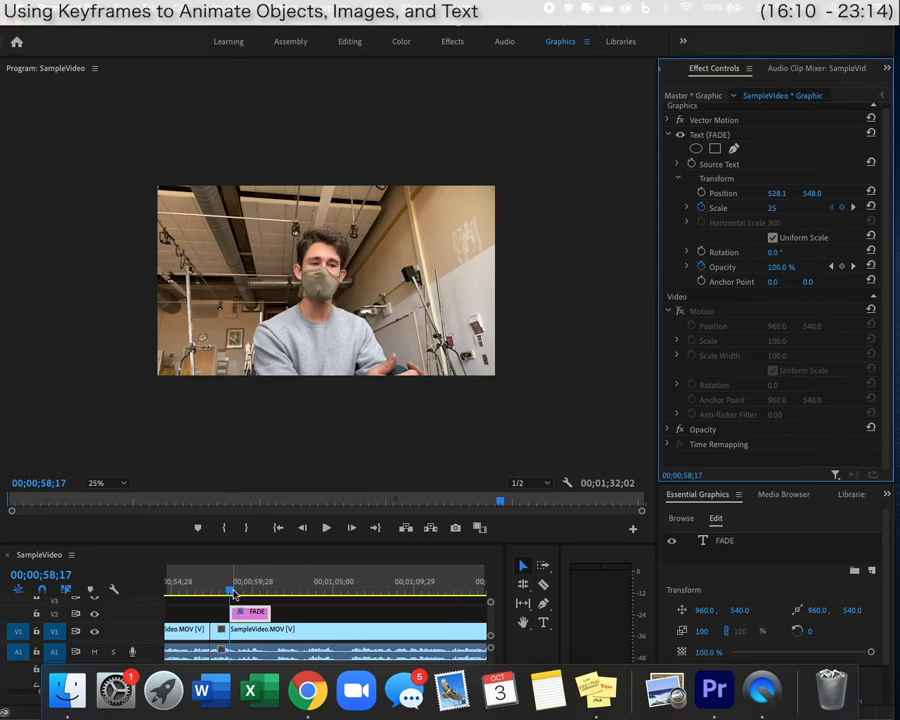
# Preview the growing title, then select the name lower-third clip.
pyautogui.press('space')
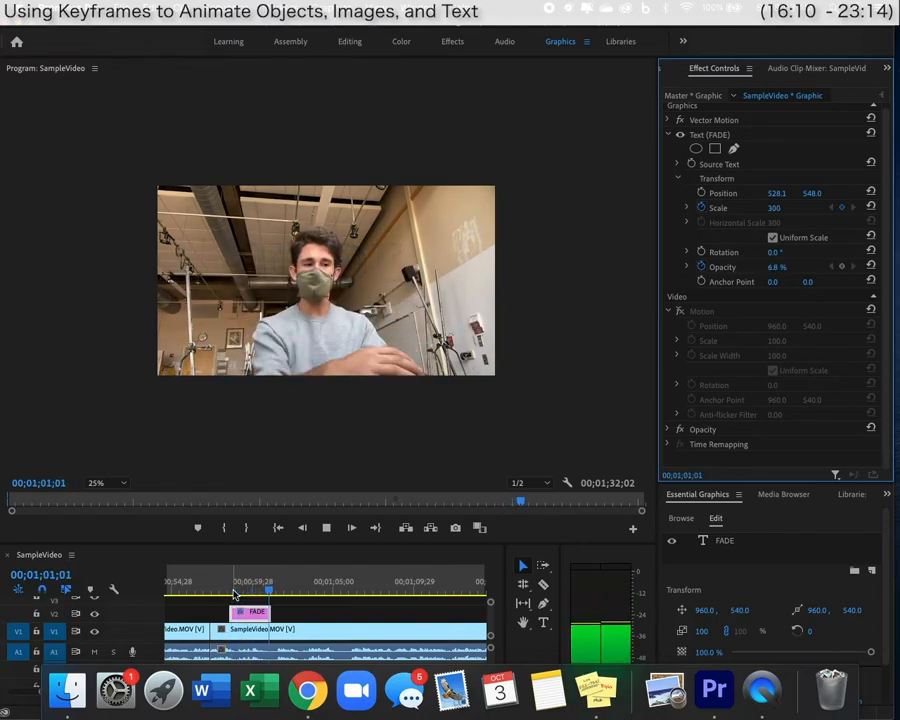
pyautogui.press('space')
pyautogui.moveTo(235, 595); pyautogui.dragTo(231, 594)
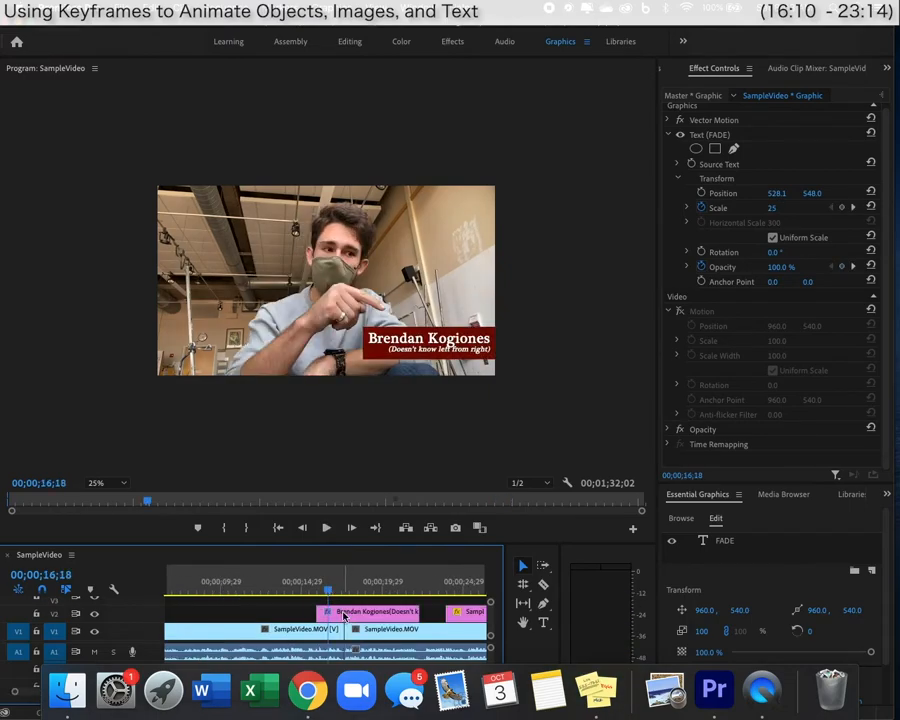
pyautogui.click(343, 613)
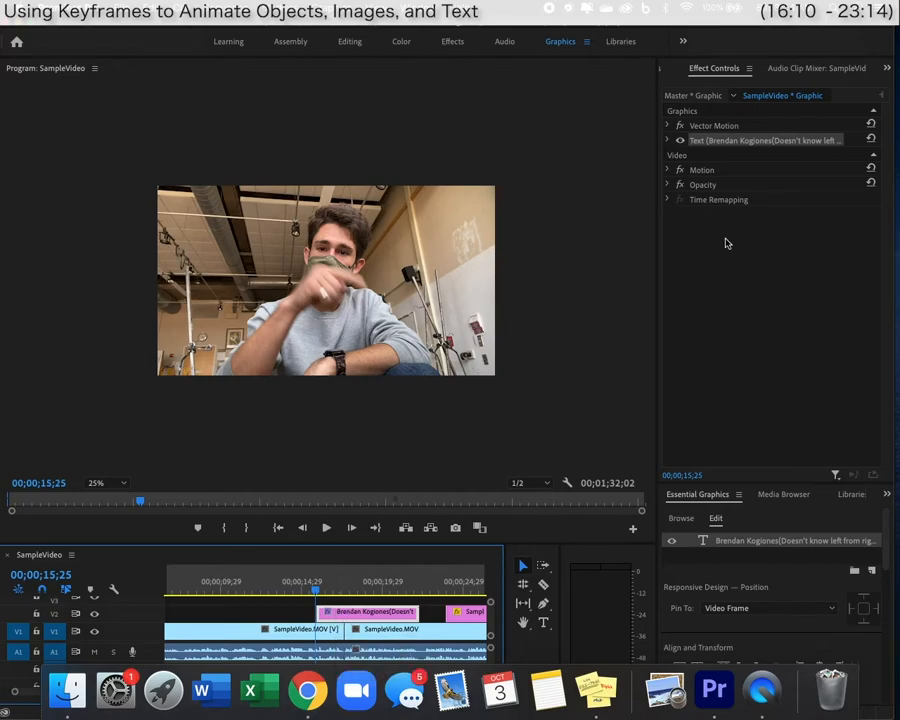
# Keyframe the lower-third's Position where it settles, then push it off the right edge (X 1705) at 15;28.
pyautogui.click(669, 170)
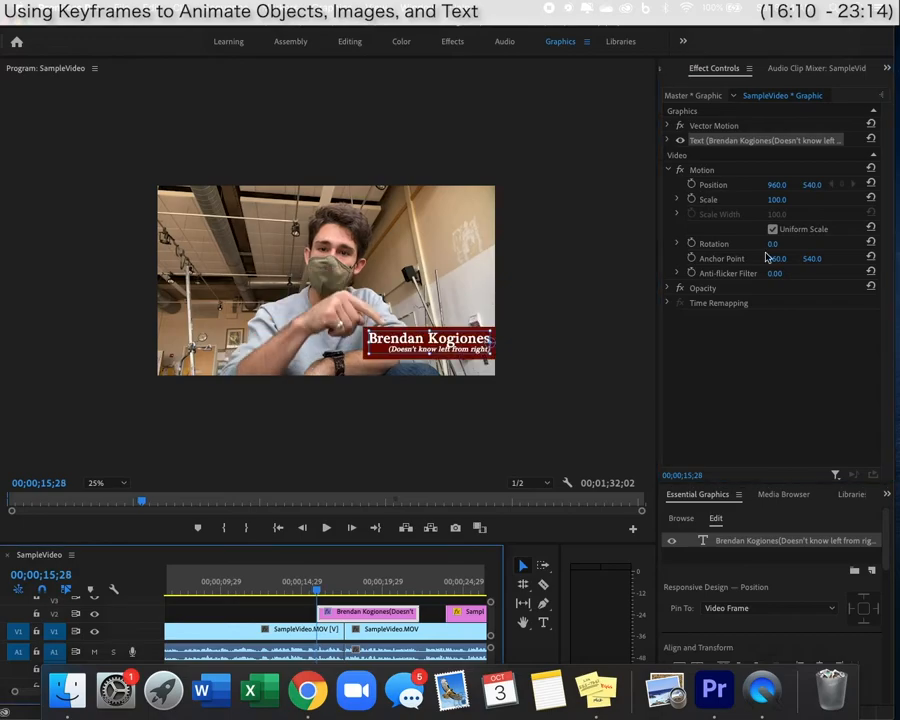
pyautogui.click(692, 186)
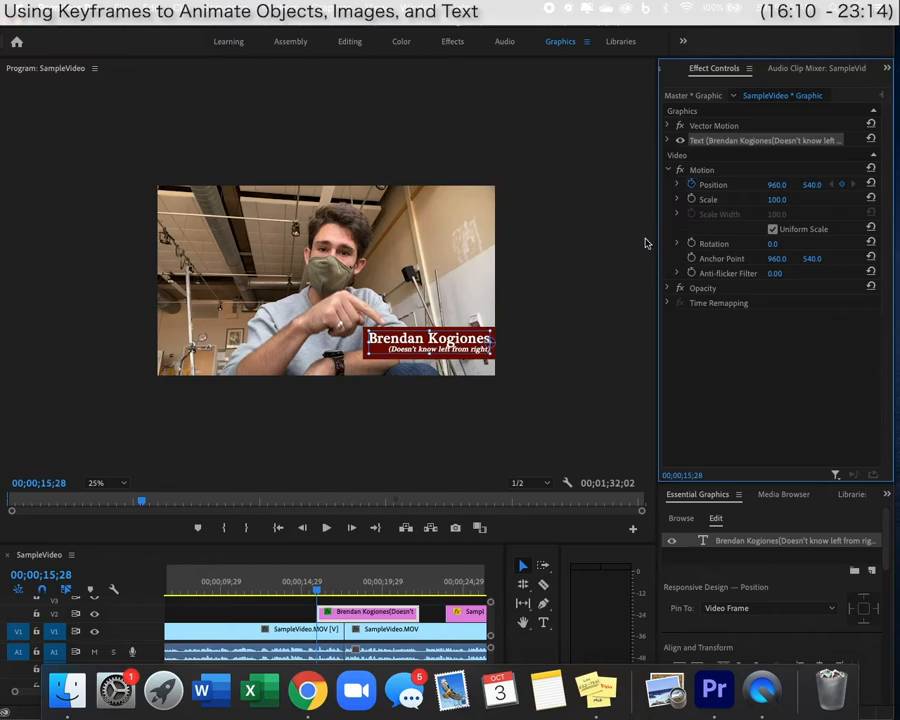
pyautogui.press('space')
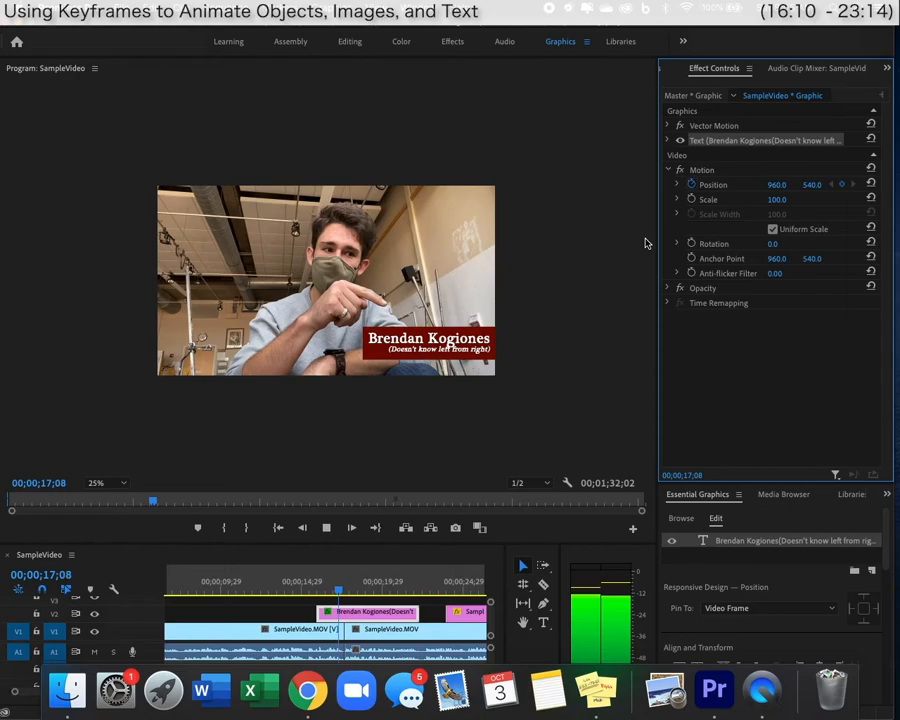
pyautogui.press('space')
pyautogui.click(843, 187)
pyautogui.press('space')
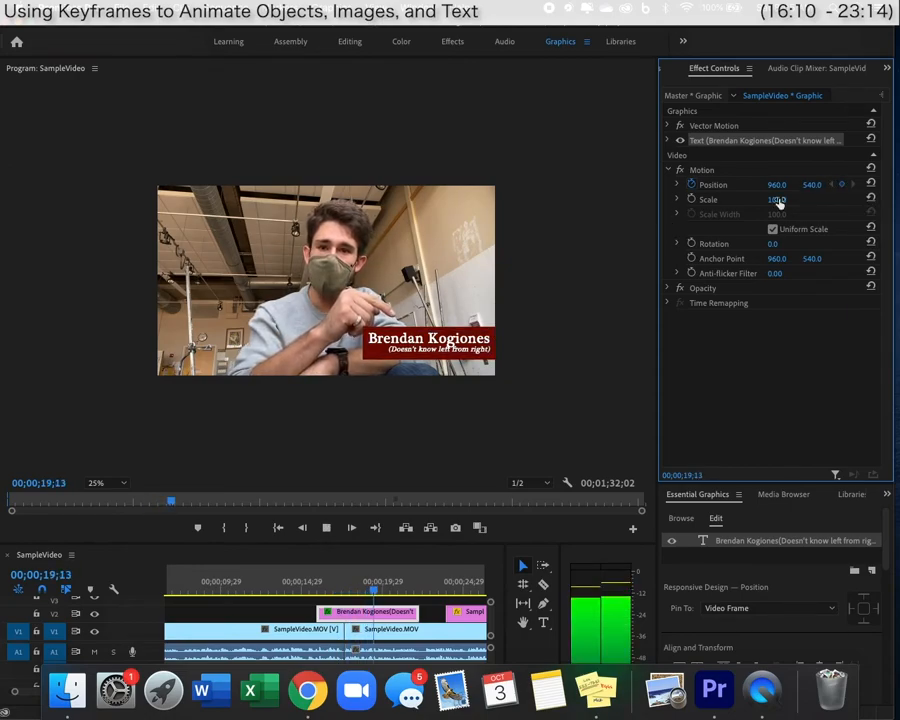
pyautogui.press('space')
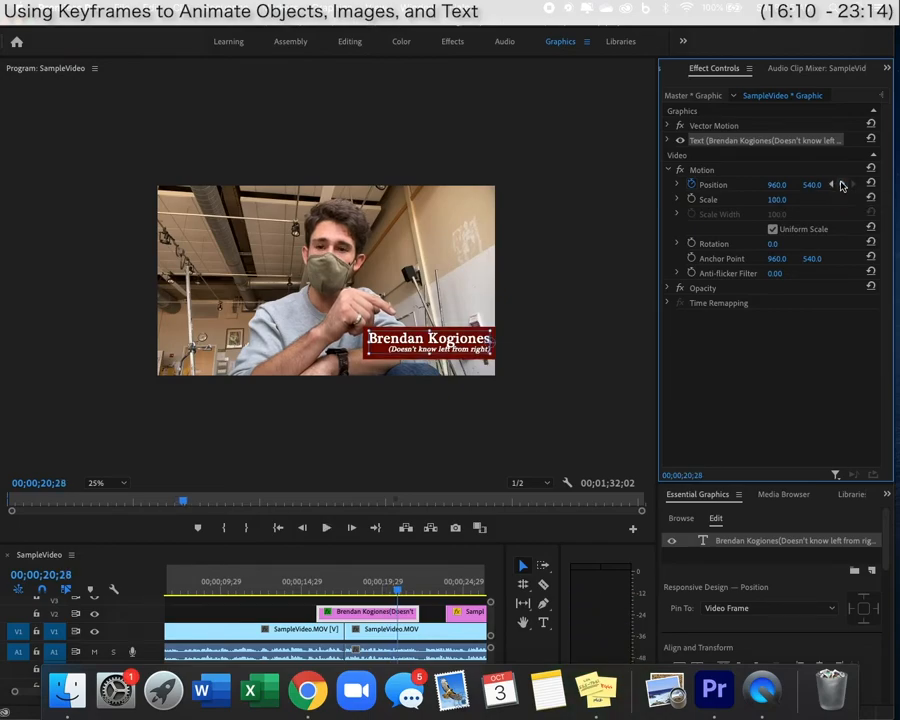
pyautogui.press('space')
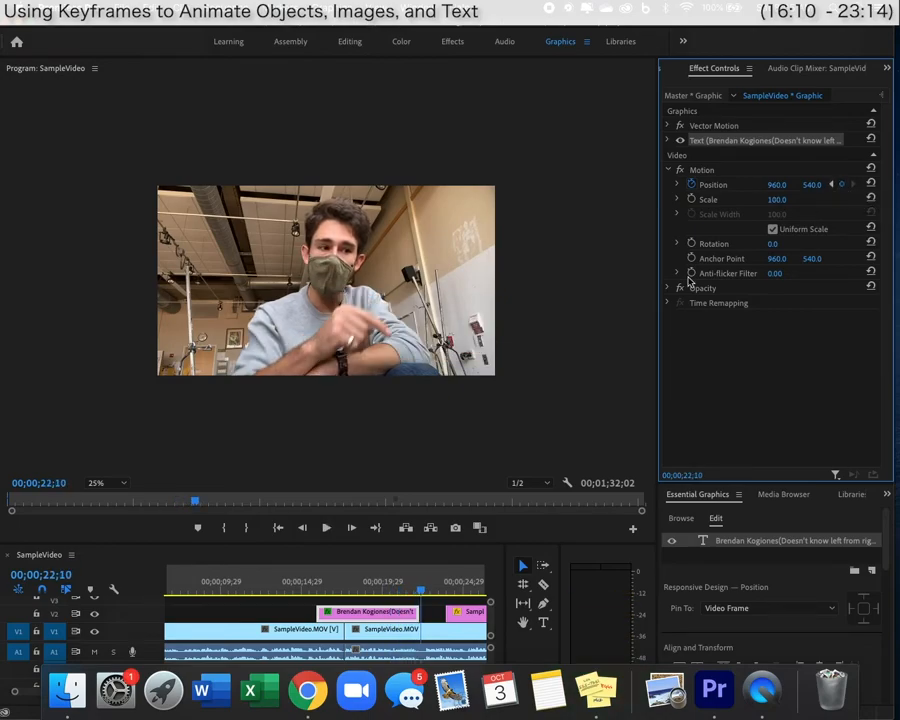
pyautogui.moveTo(422, 591); pyautogui.dragTo(317, 590)
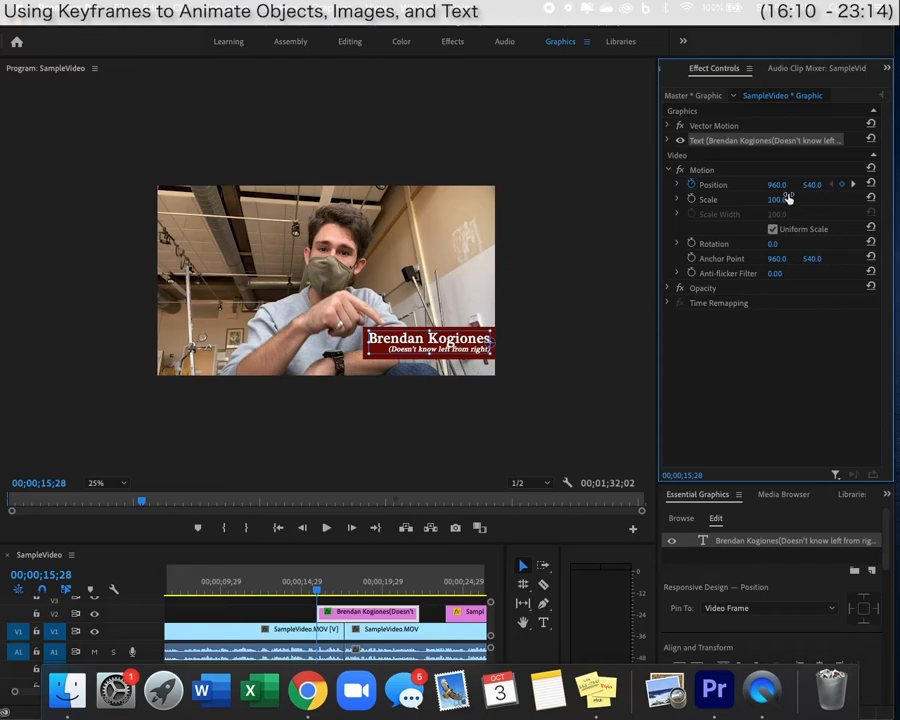
pyautogui.moveTo(776, 185); pyautogui.dragTo(775, 186)
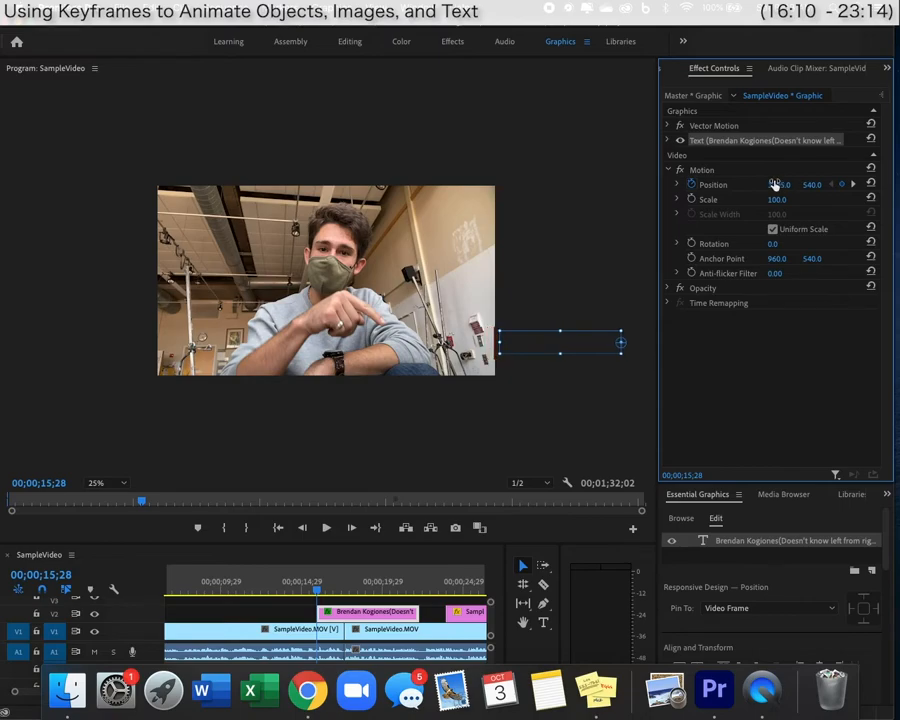
# Nudge the lower-third's starting X position further right.
pyautogui.click(778, 185)
pyautogui.click(770, 174)
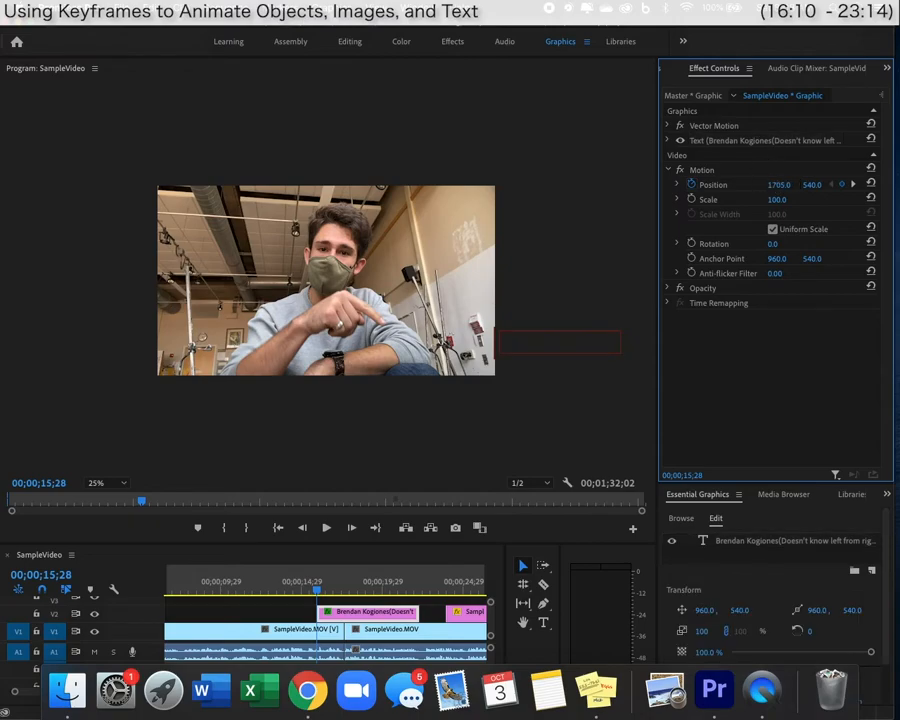
pyautogui.moveTo(837, 187); pyautogui.dragTo(855, 189)
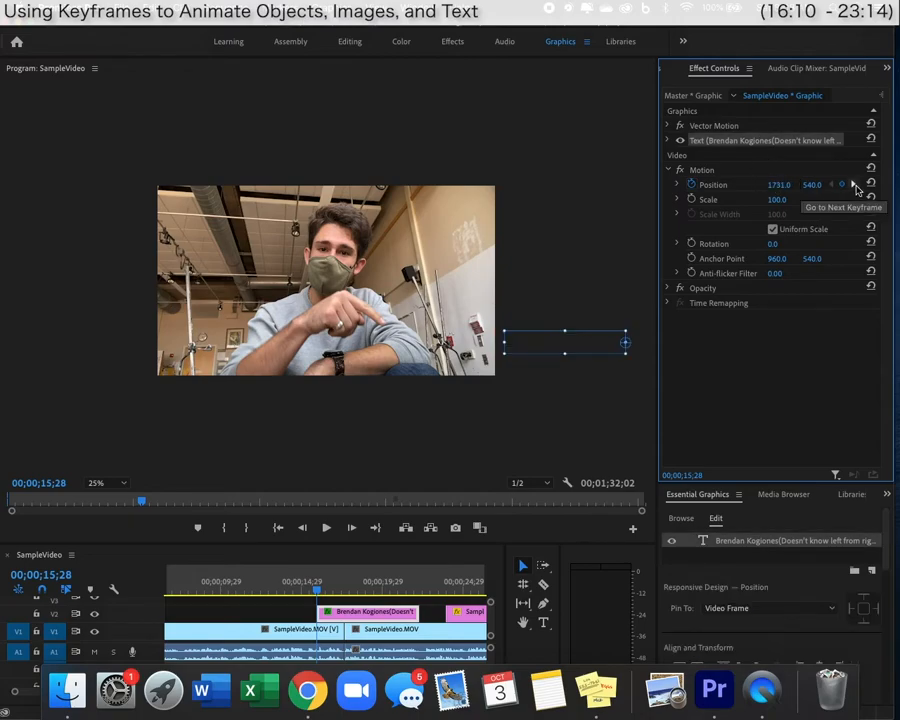
# Set Position X to about 1724 at the clip end (22;22) and preview the slide.
pyautogui.click(853, 185)
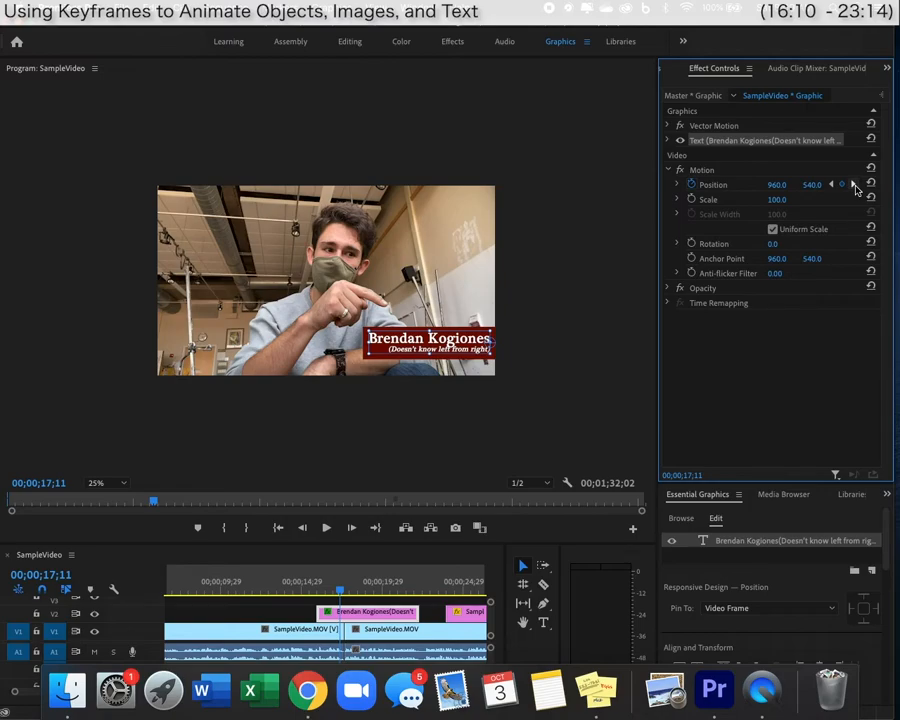
pyautogui.click(853, 185)
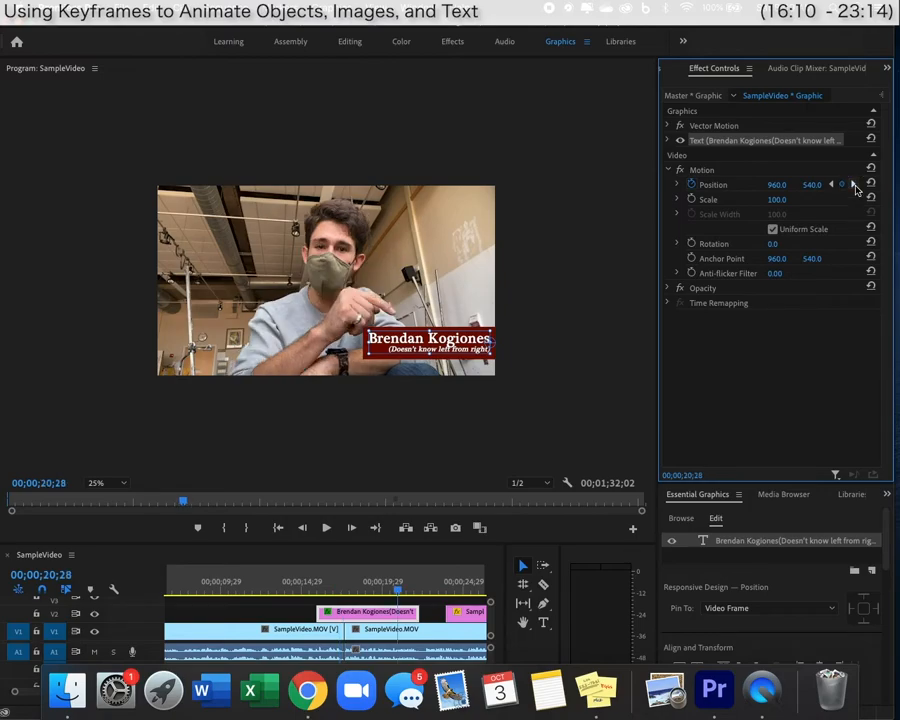
pyautogui.click(853, 185)
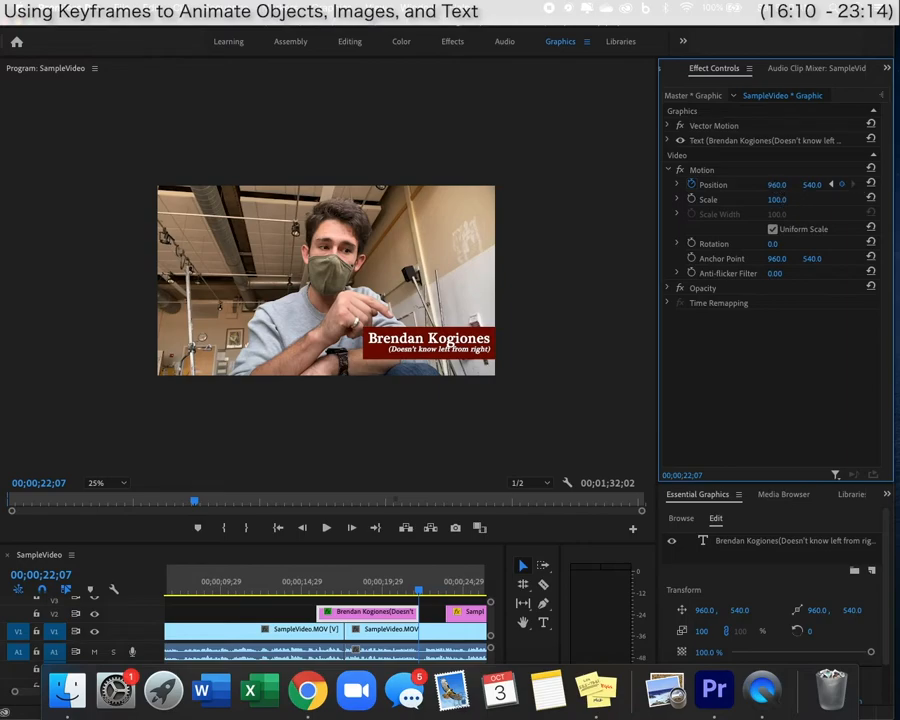
pyautogui.moveTo(773, 186); pyautogui.dragTo(830, 186)
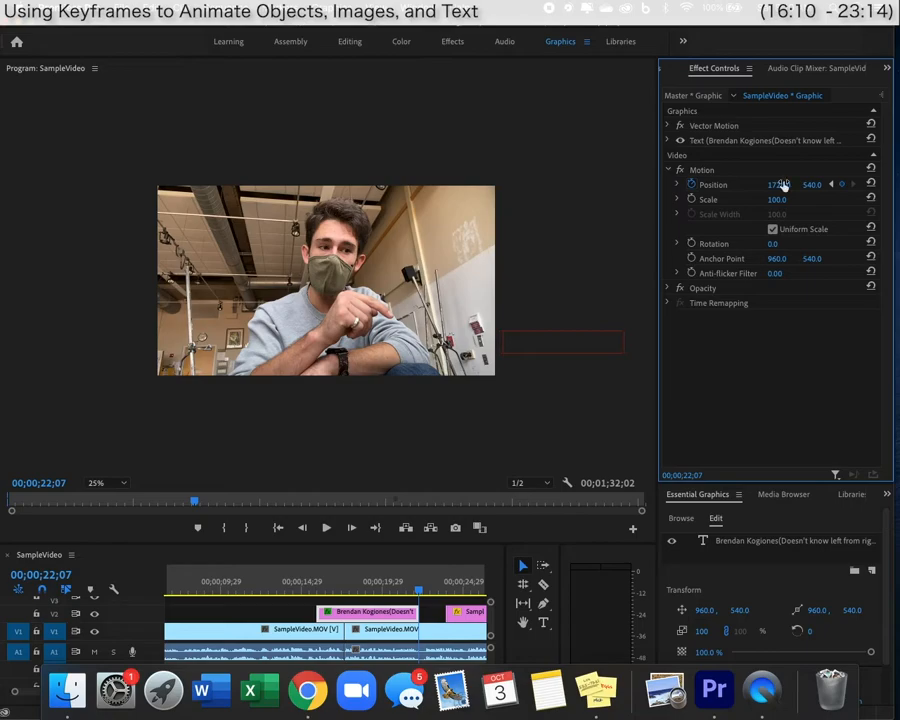
pyautogui.click(316, 592)
pyautogui.press('space')
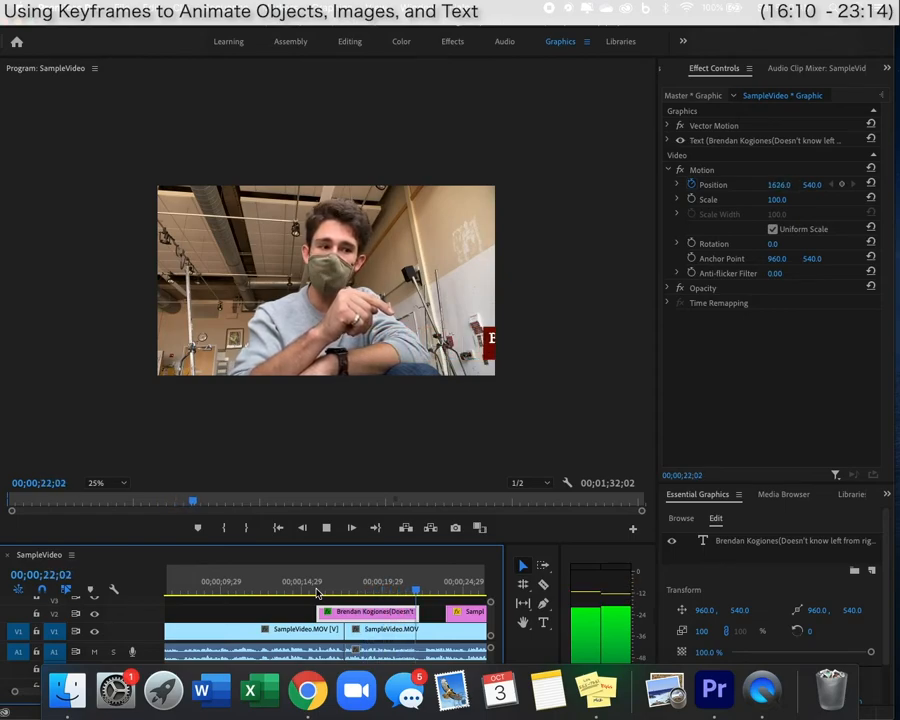
pyautogui.press('space')
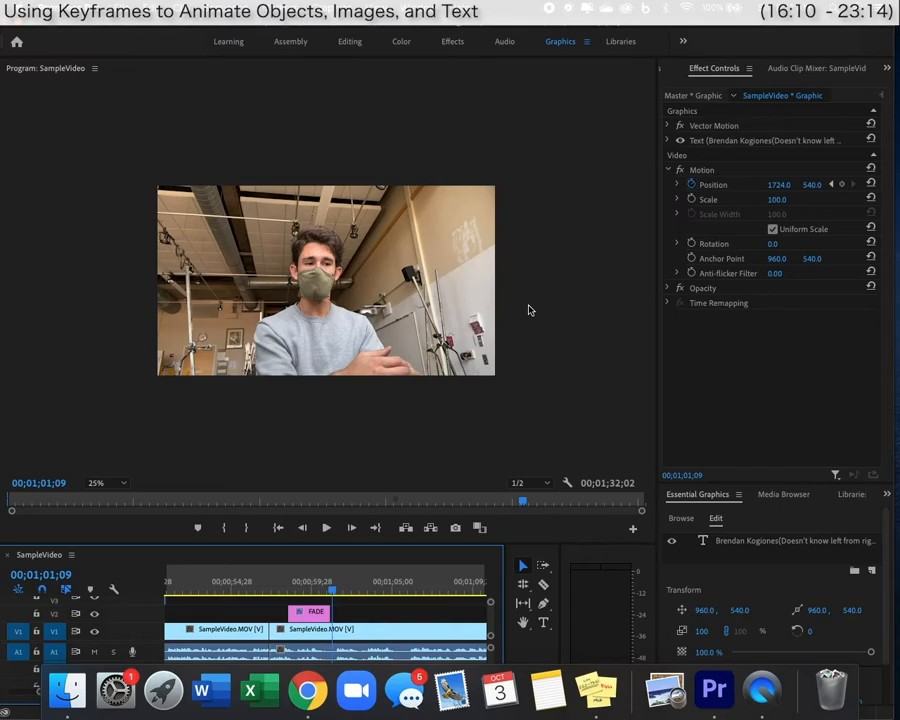
# Enable Position and Scale keyframing on the image overlay and add a scale keyframe at 25;03.
pyautogui.hscroll(-5, 313, 579)
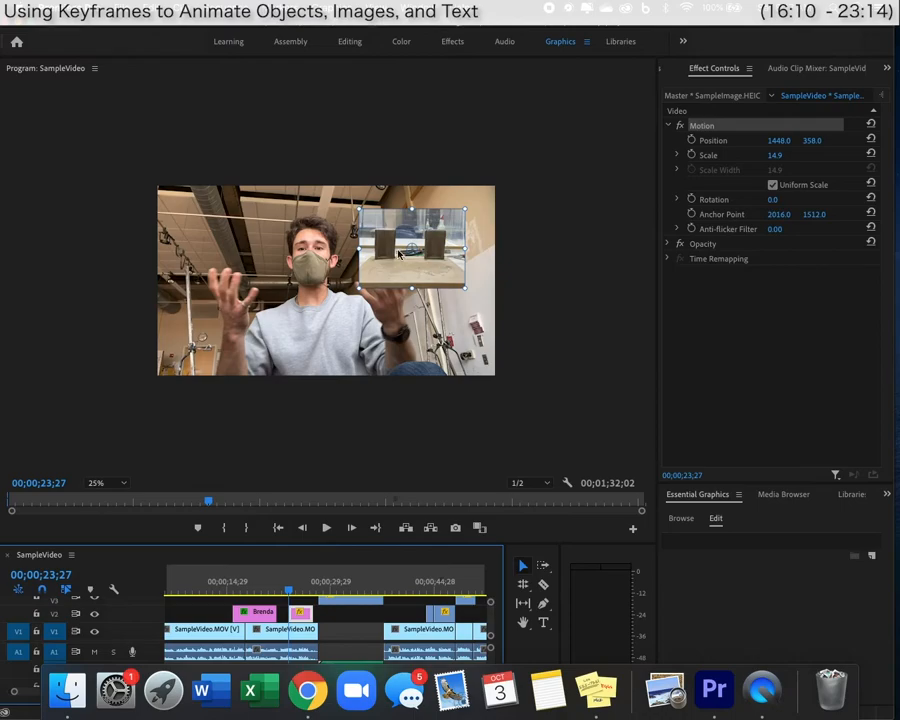
pyautogui.click(516, 257)
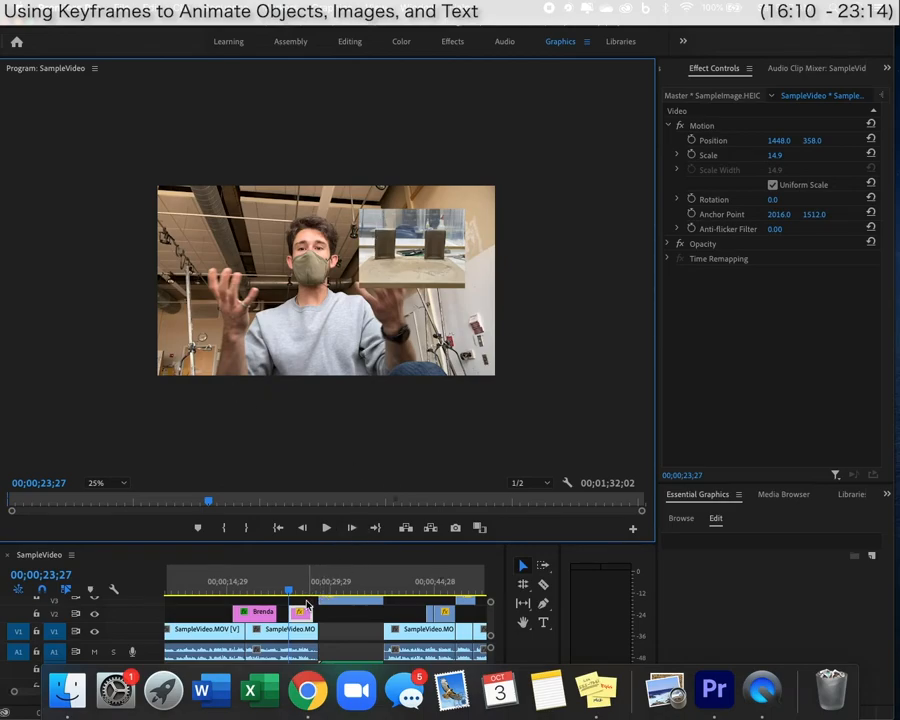
pyautogui.click(690, 155)
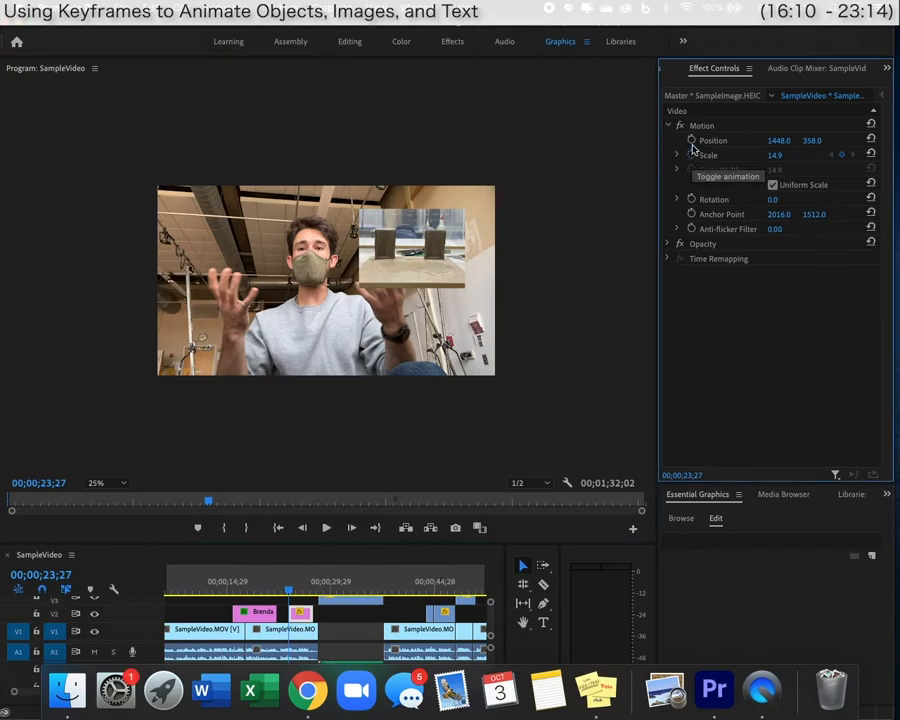
pyautogui.click(691, 141)
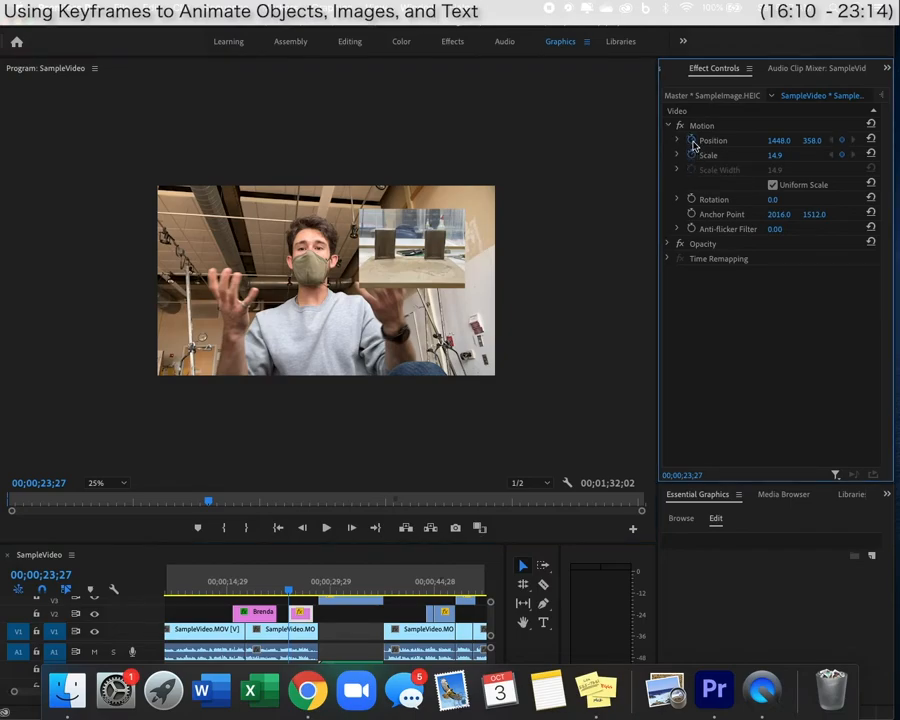
pyautogui.press('space')
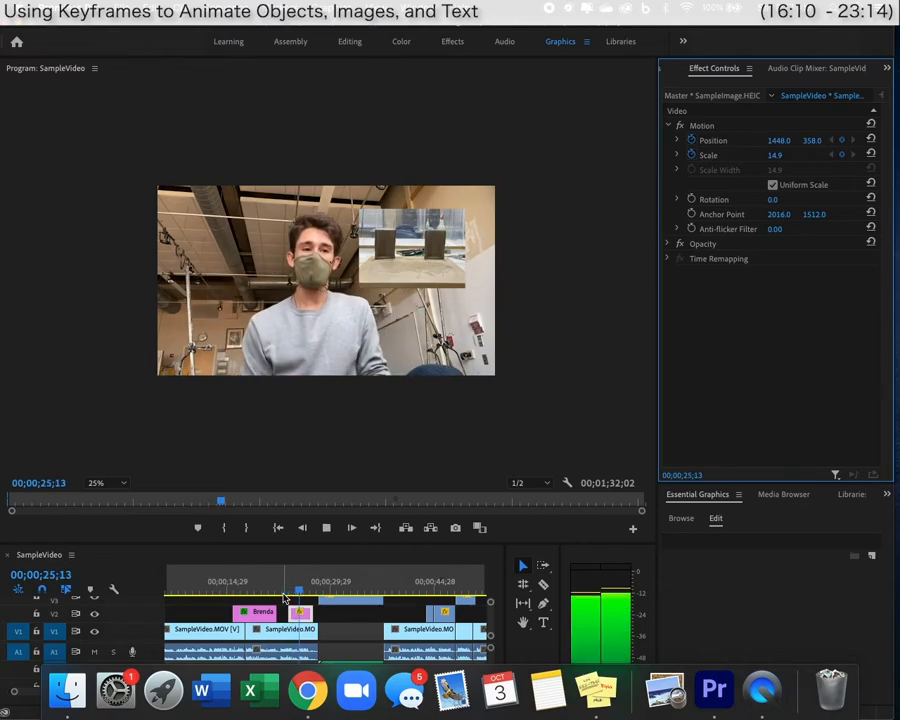
pyautogui.press('space')
pyautogui.click(287, 592)
pyautogui.moveTo(287, 592); pyautogui.dragTo(297, 592)
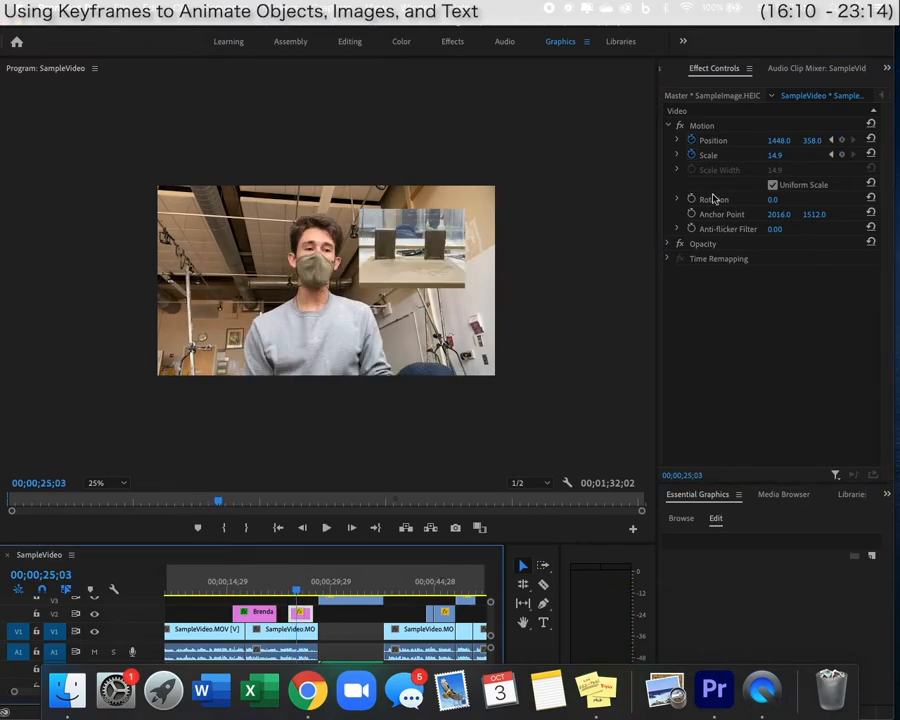
pyautogui.click(843, 155)
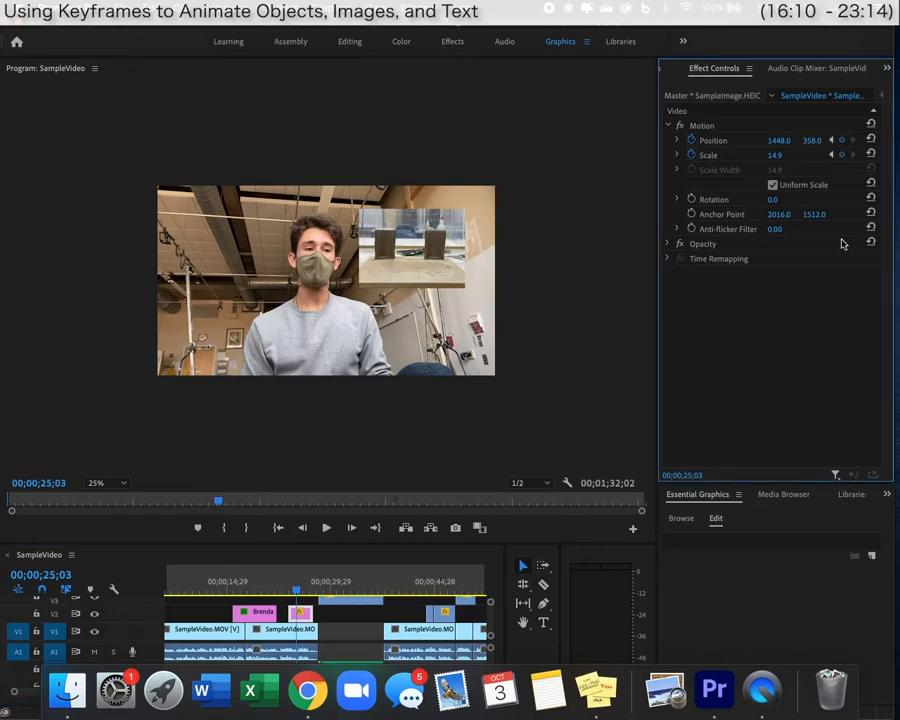
# Add Position and Scale keyframes at 26;21 and check the 23;27, 25;03 and 26;21 keyframes.
pyautogui.press('space')
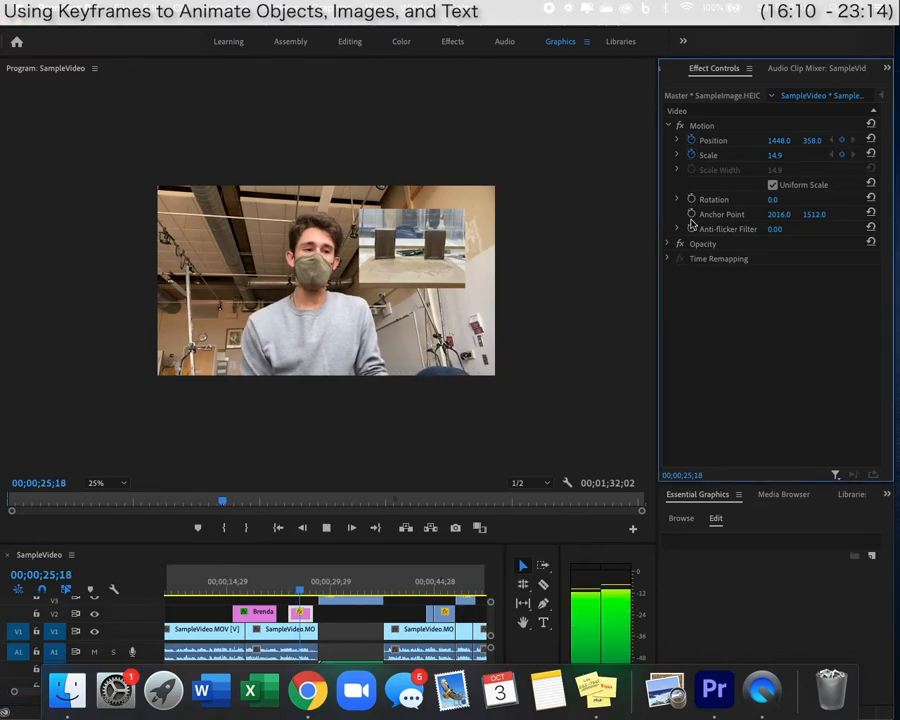
pyautogui.press('space')
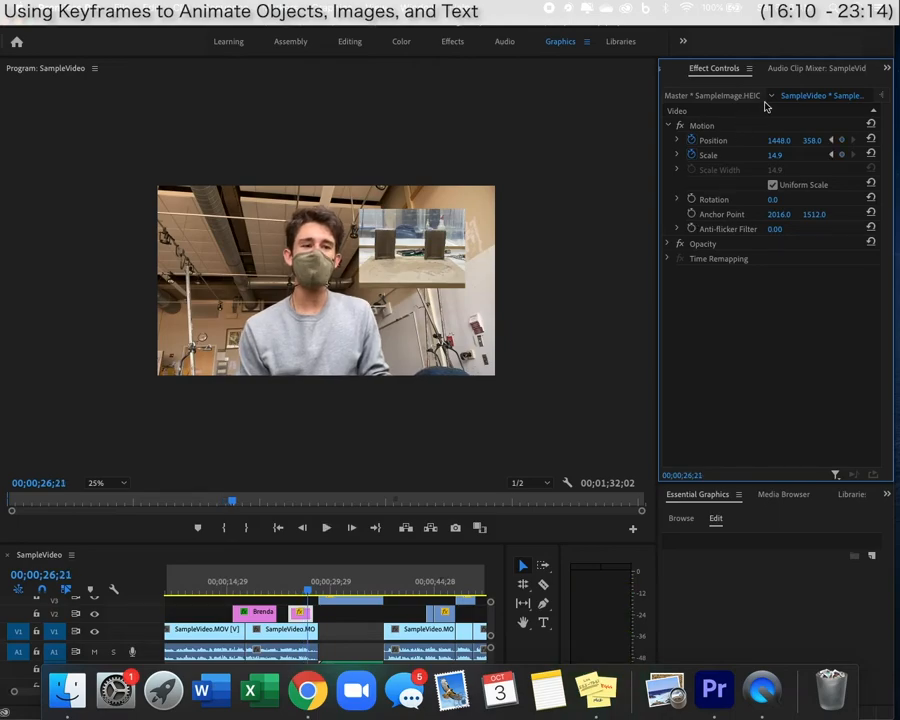
pyautogui.click(842, 143)
pyautogui.press('space')
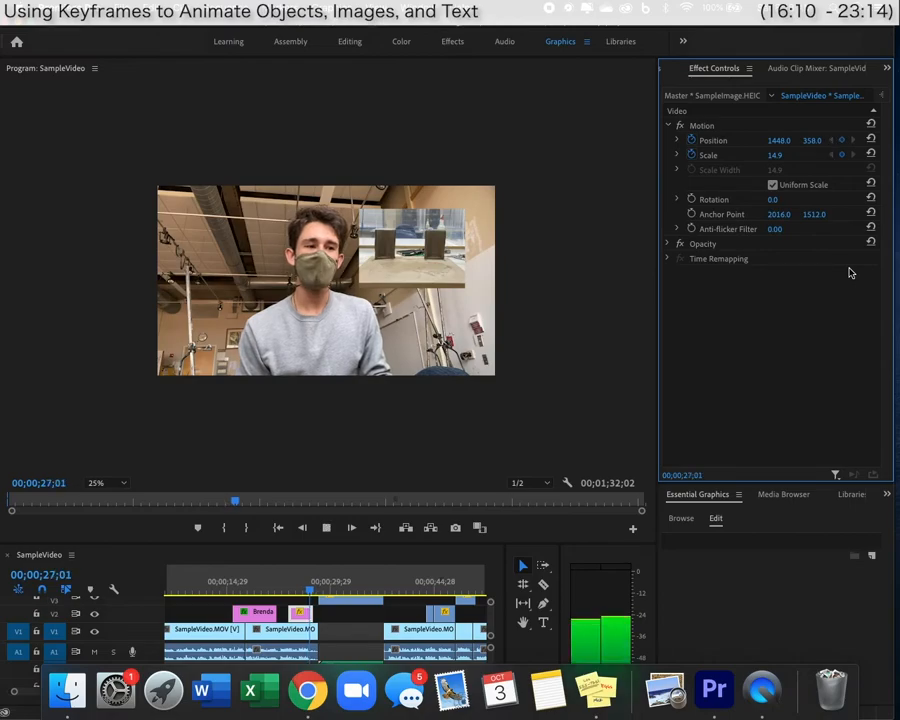
pyautogui.press('space')
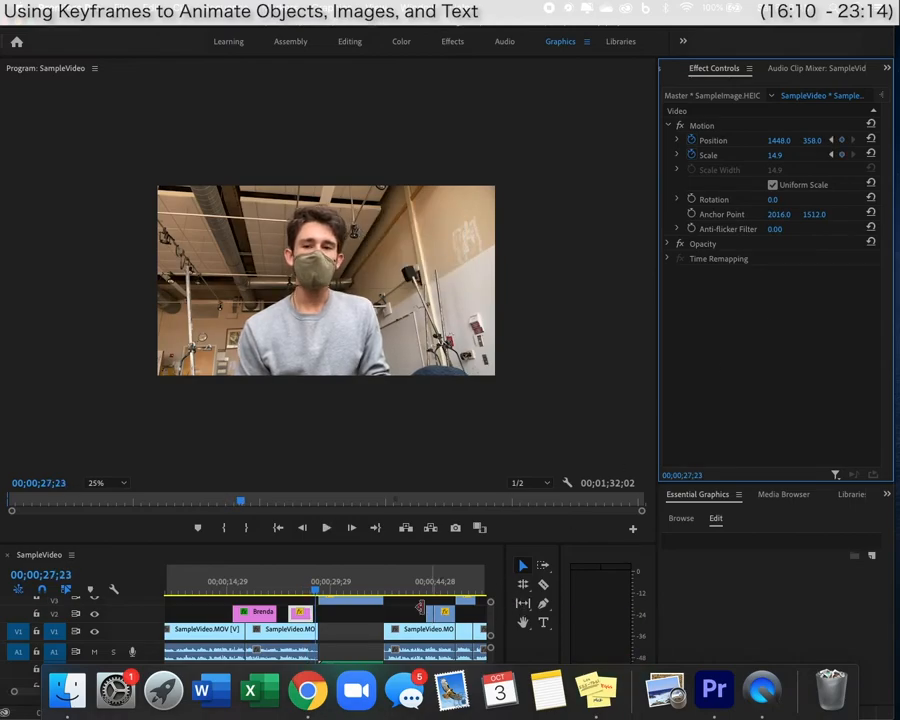
pyautogui.click(297, 593)
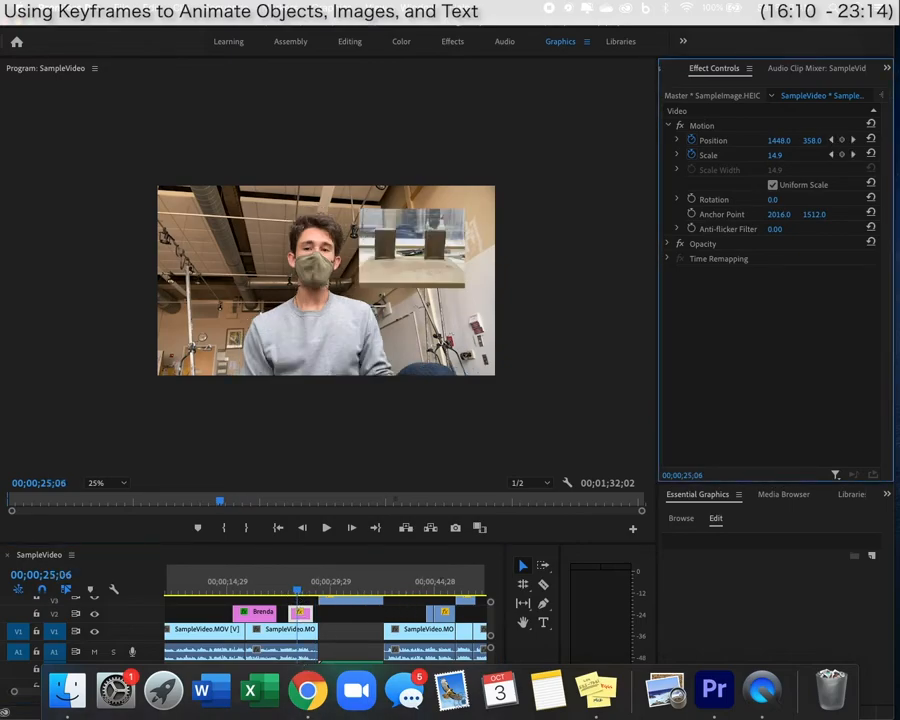
pyautogui.click(814, 140)
pyautogui.click(832, 156)
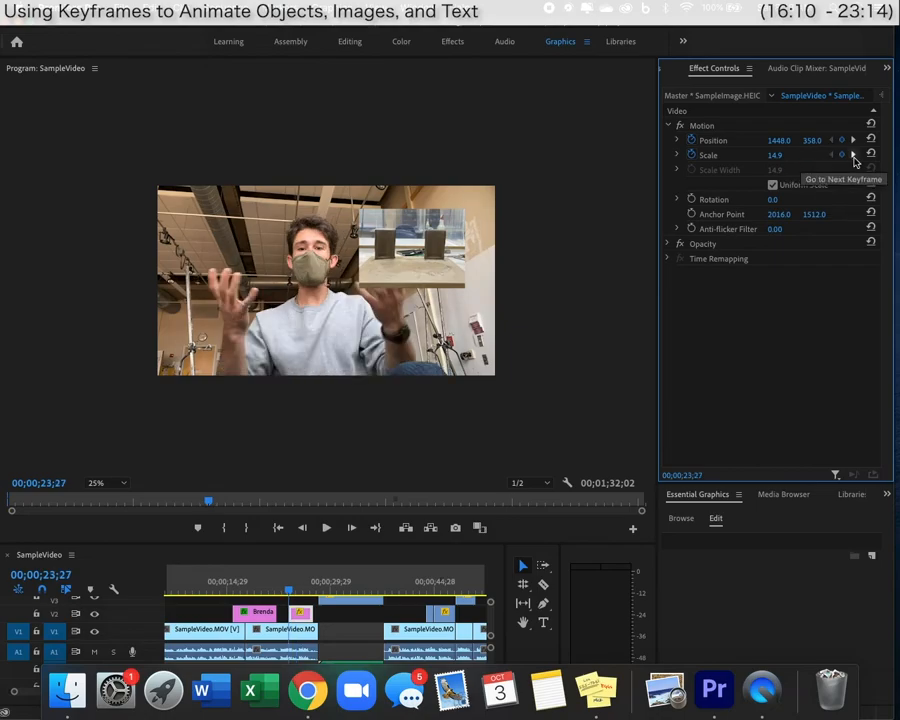
pyautogui.click(853, 156)
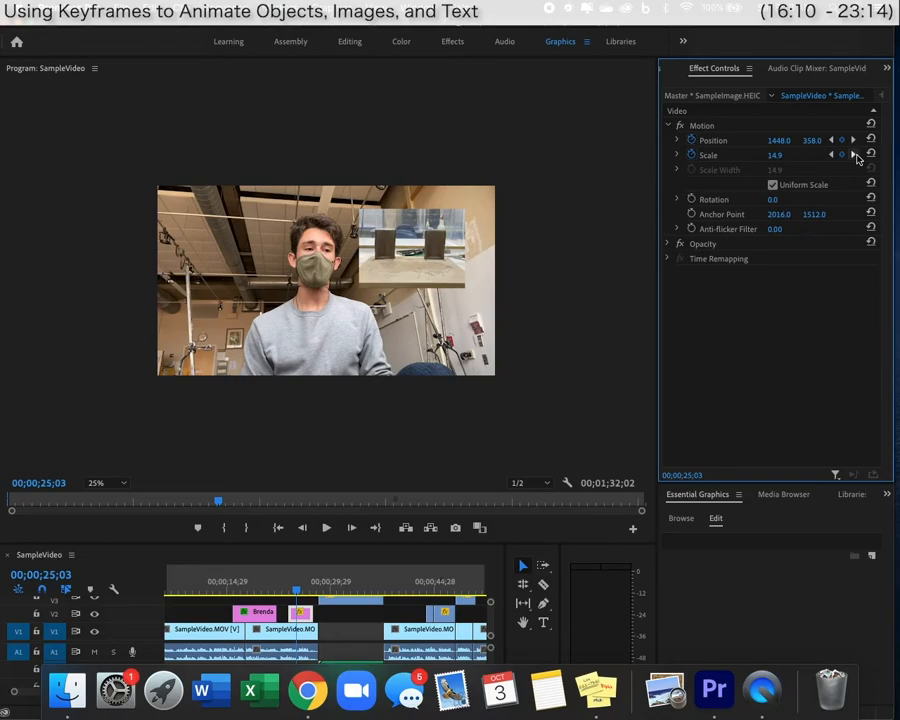
pyautogui.click(854, 156)
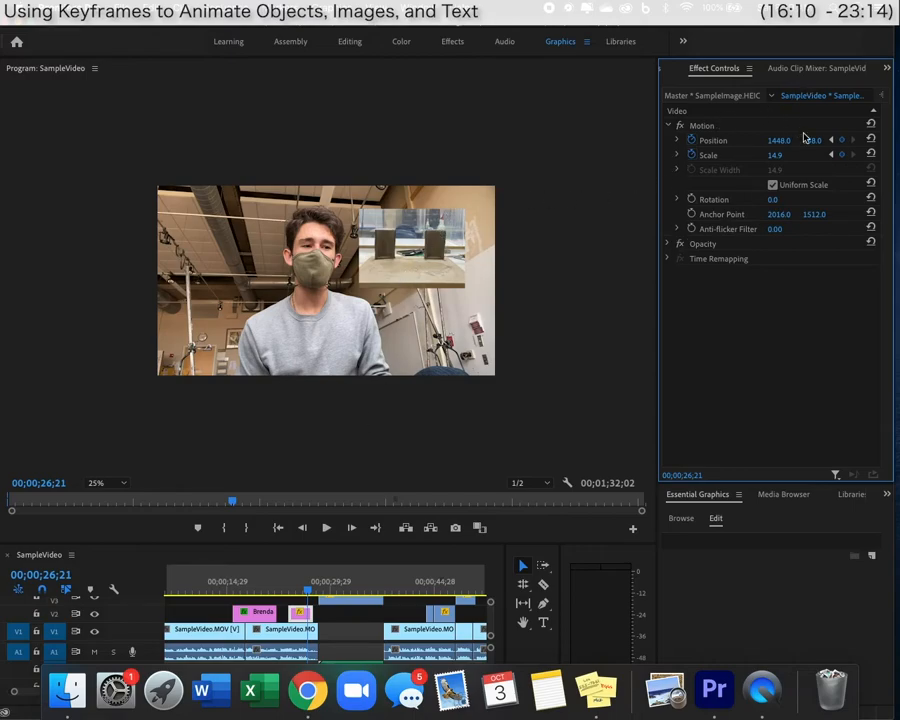
# At 26;21, enlarge and centre the image to fill the frame at scale 49.9.
pyautogui.click(405, 278)
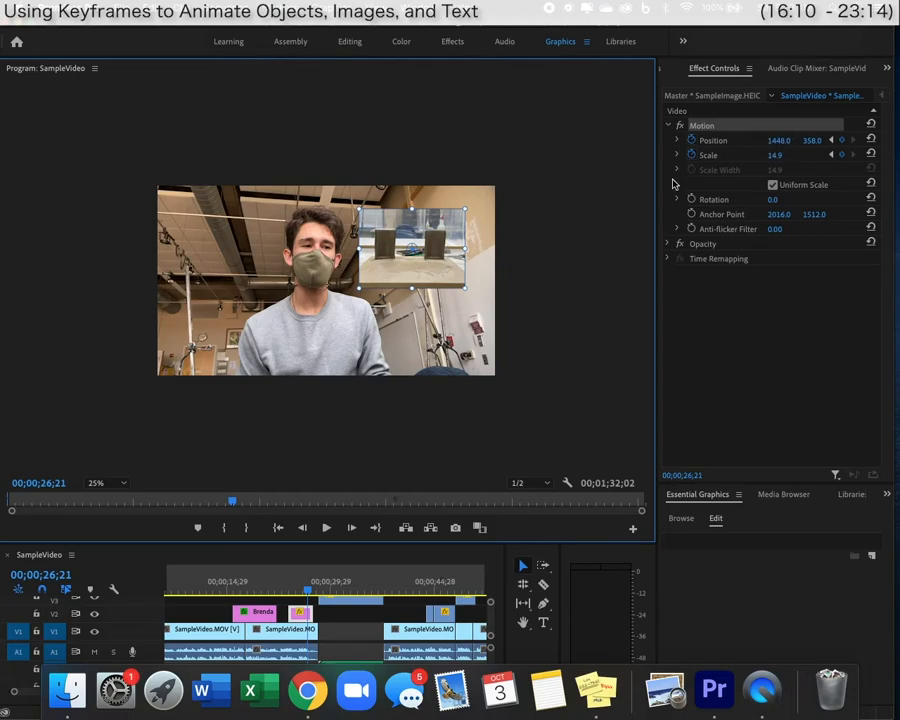
pyautogui.moveTo(362, 286); pyautogui.dragTo(277, 358)
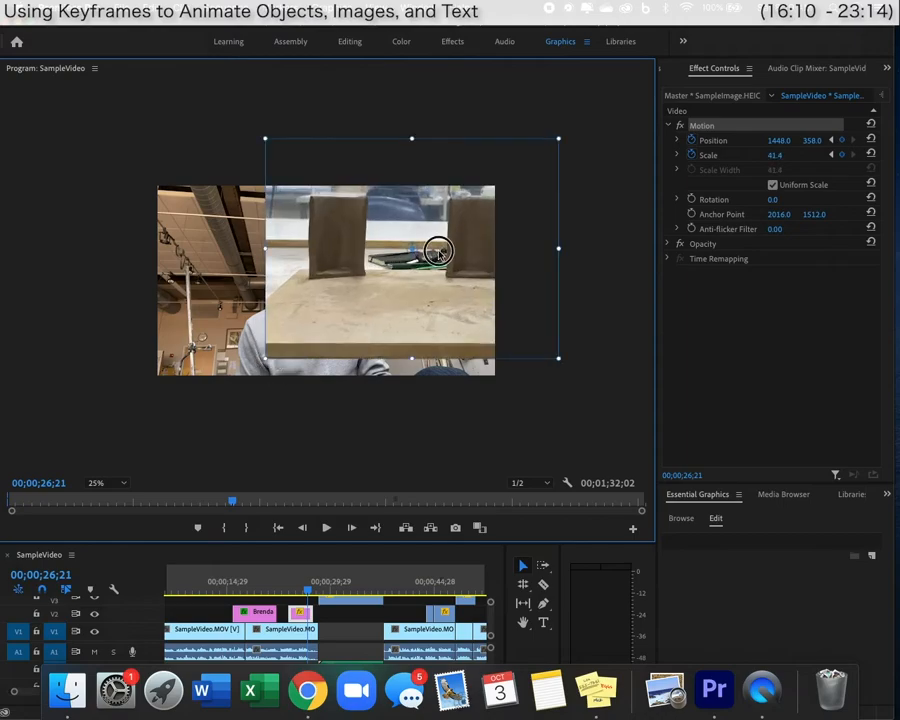
pyautogui.moveTo(428, 249); pyautogui.dragTo(307, 318)
pyautogui.moveTo(434, 203); pyautogui.dragTo(490, 170)
pyautogui.click(831, 155)
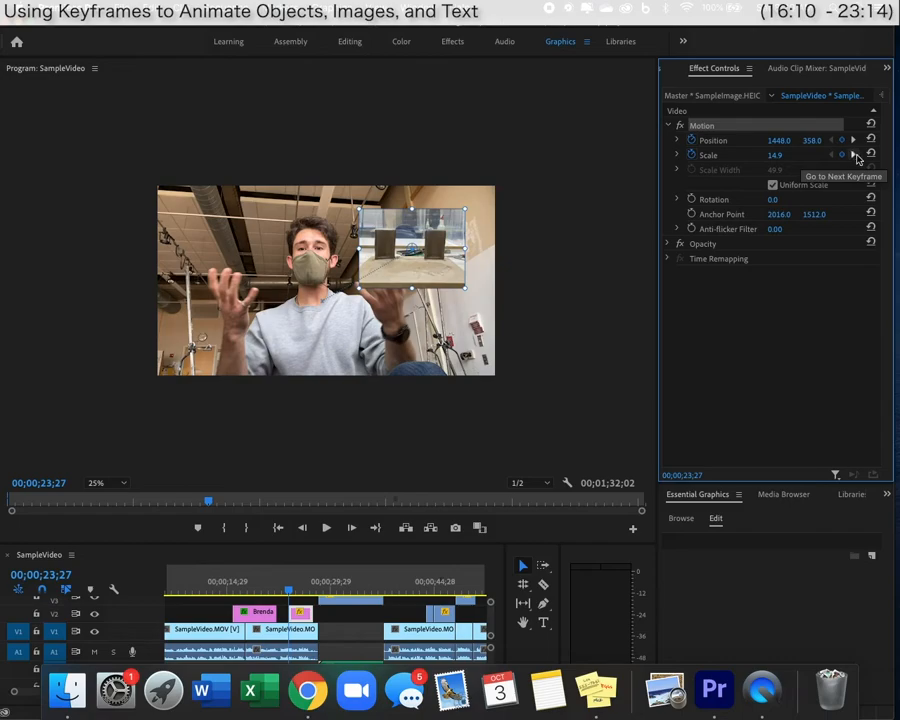
pyautogui.click(856, 158)
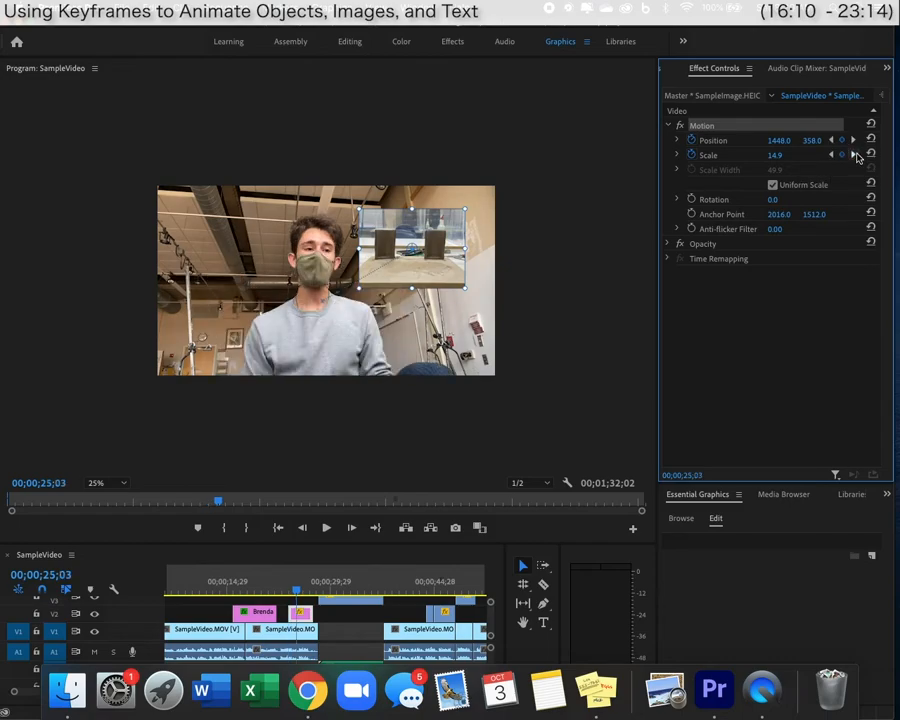
pyautogui.click(856, 158)
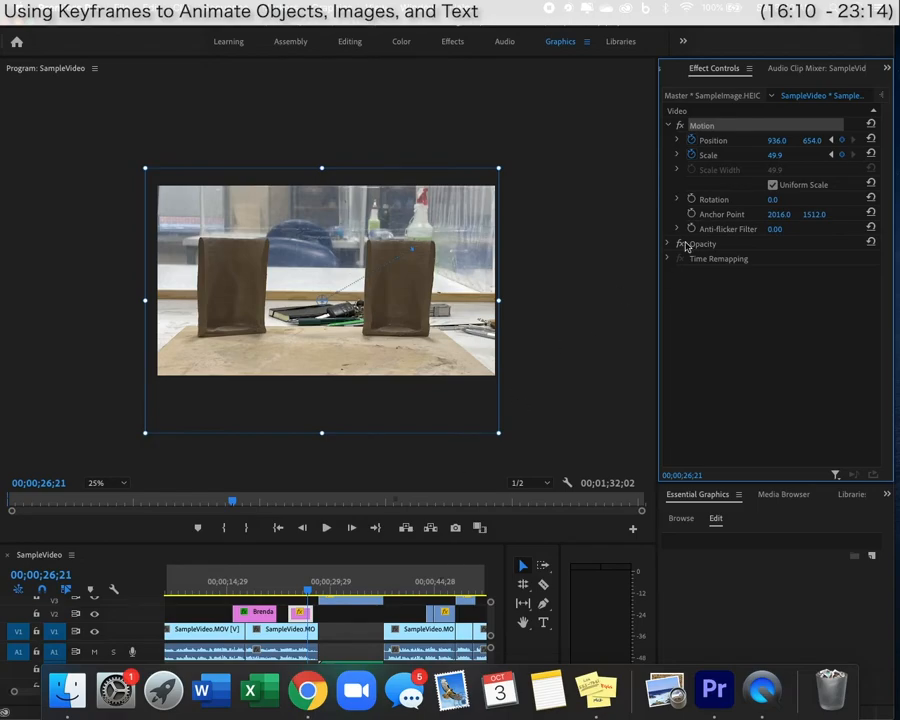
pyautogui.click(291, 594)
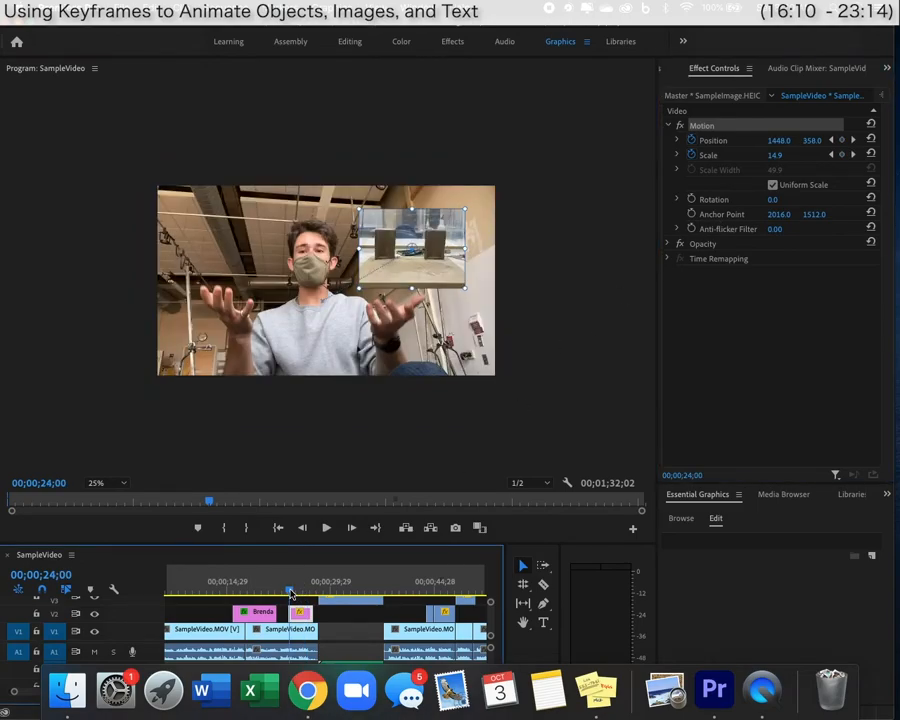
pyautogui.press('space')
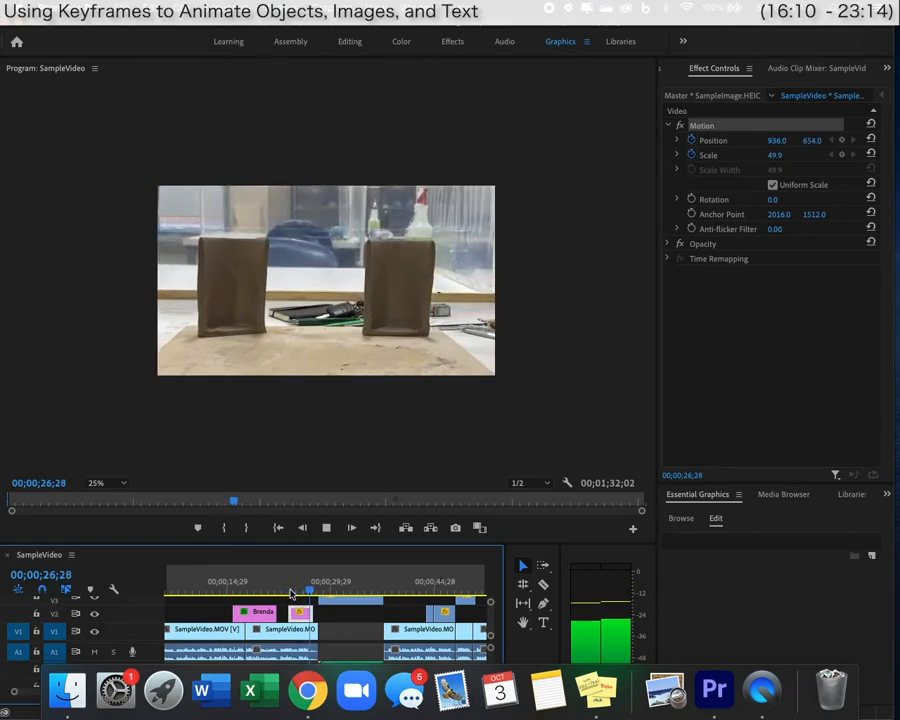
pyautogui.press('space')
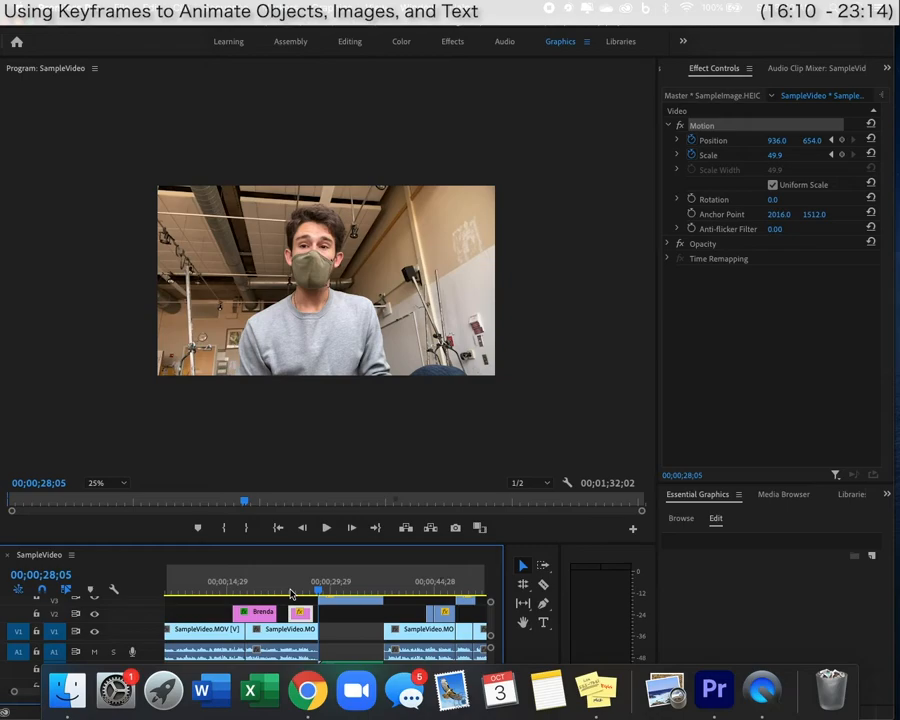
pyautogui.moveTo(291, 594); pyautogui.dragTo(344, 590)
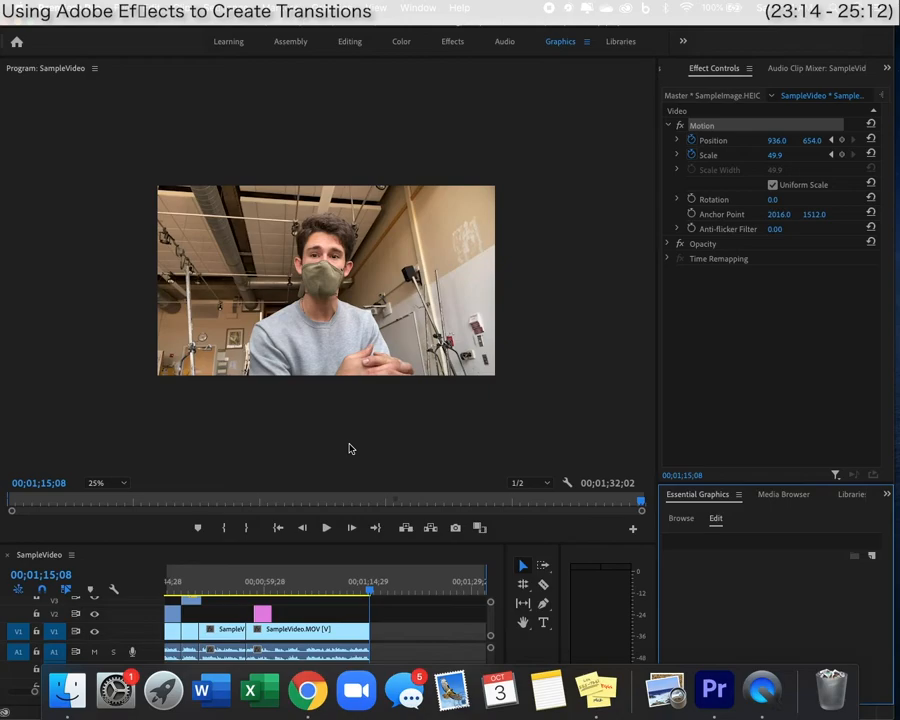
# Show the Effects panel from the panel overflow menu.
pyautogui.click(349, 449)
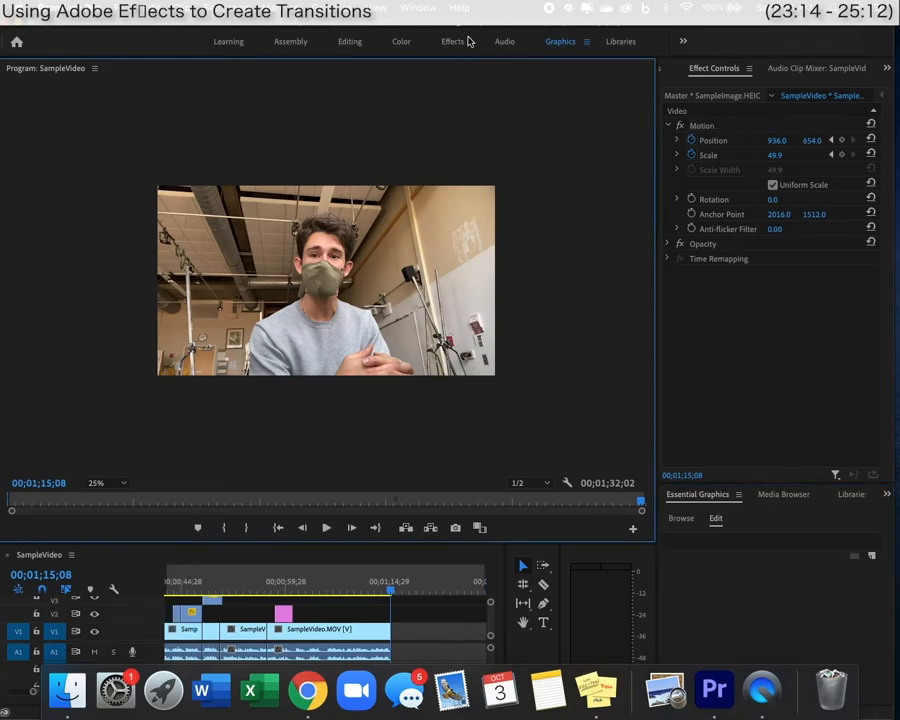
pyautogui.click(886, 497)
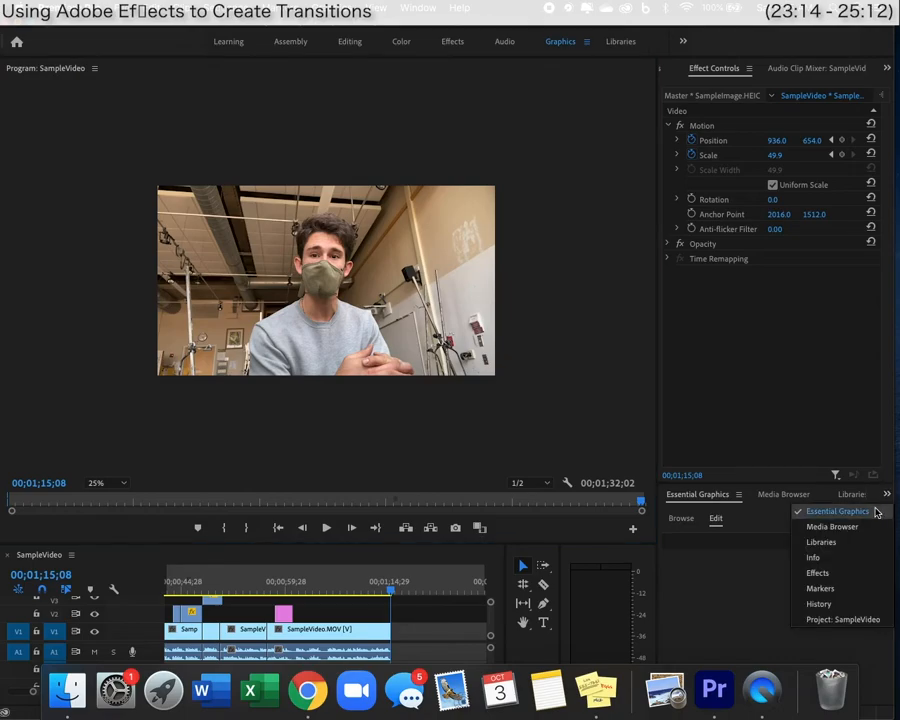
pyautogui.click(818, 573)
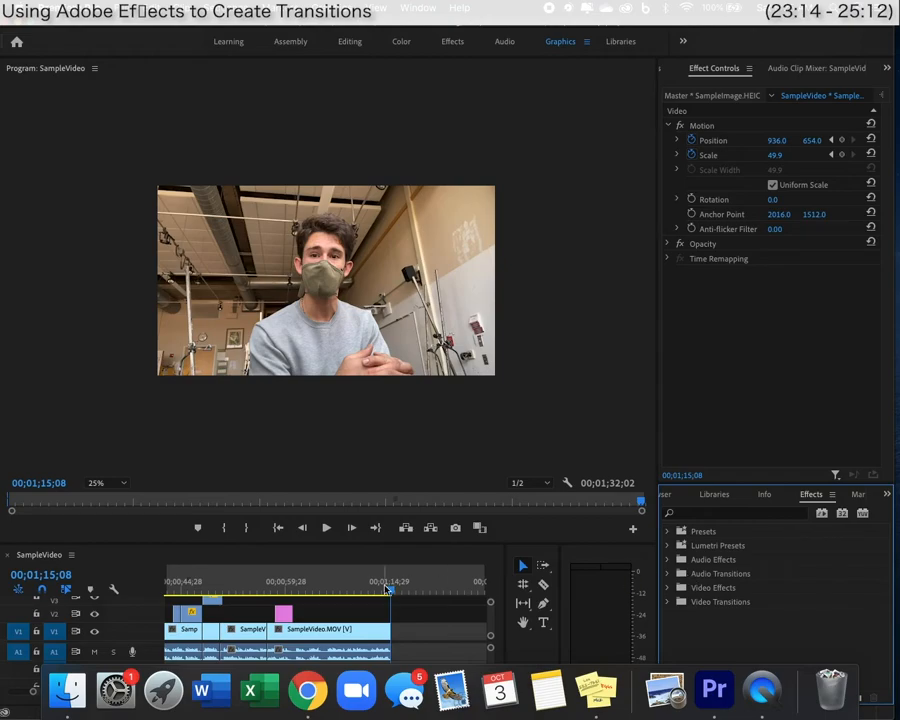
# Return to the sequence start and play the intro up to 03;29.
pyautogui.moveTo(389, 590); pyautogui.dragTo(175, 594)
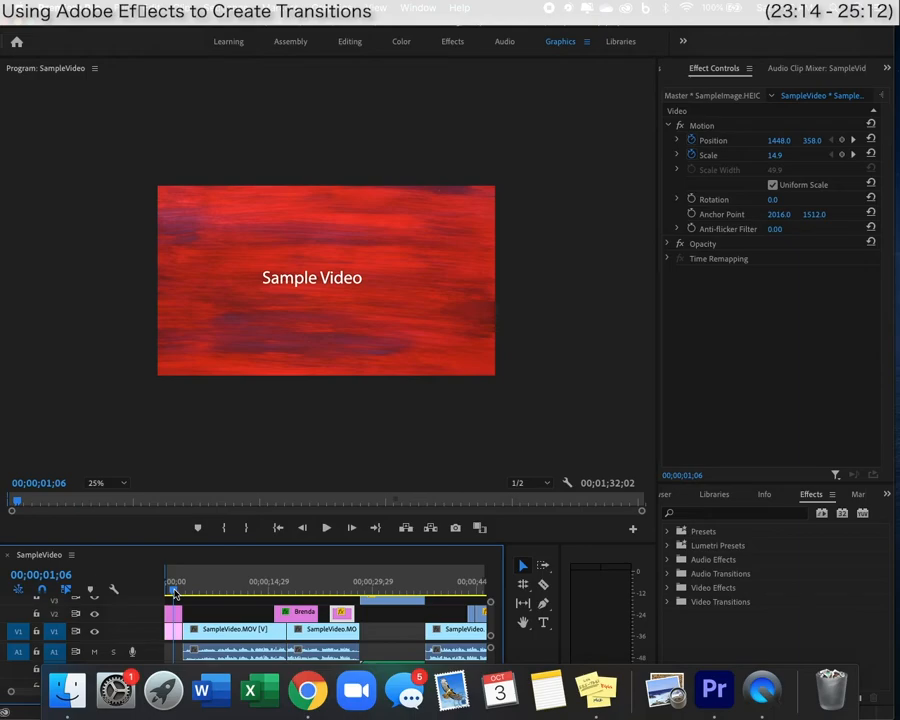
pyautogui.press('space')
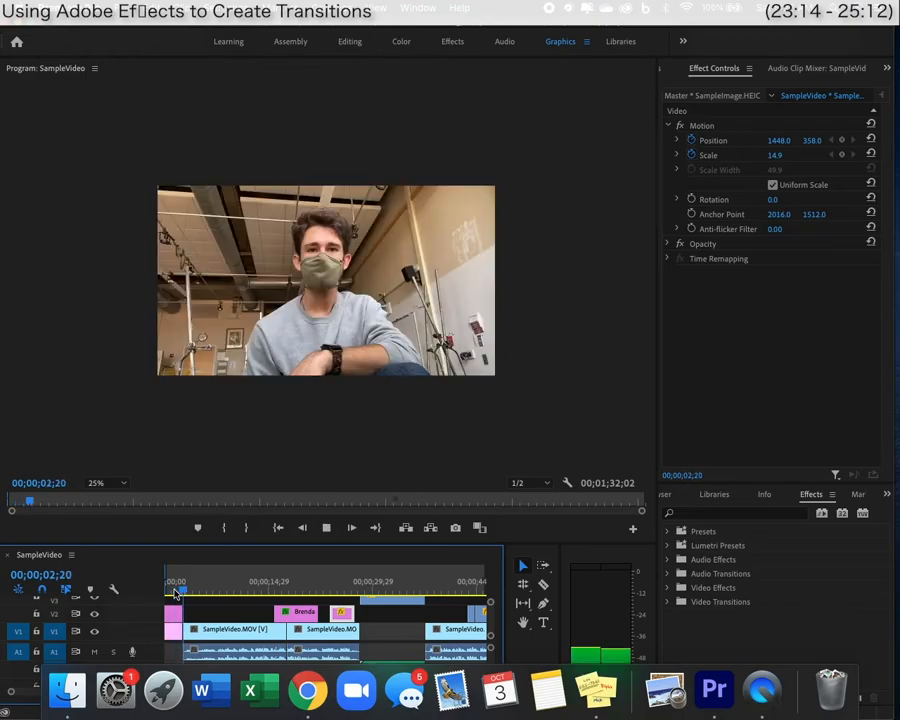
pyautogui.press('space')
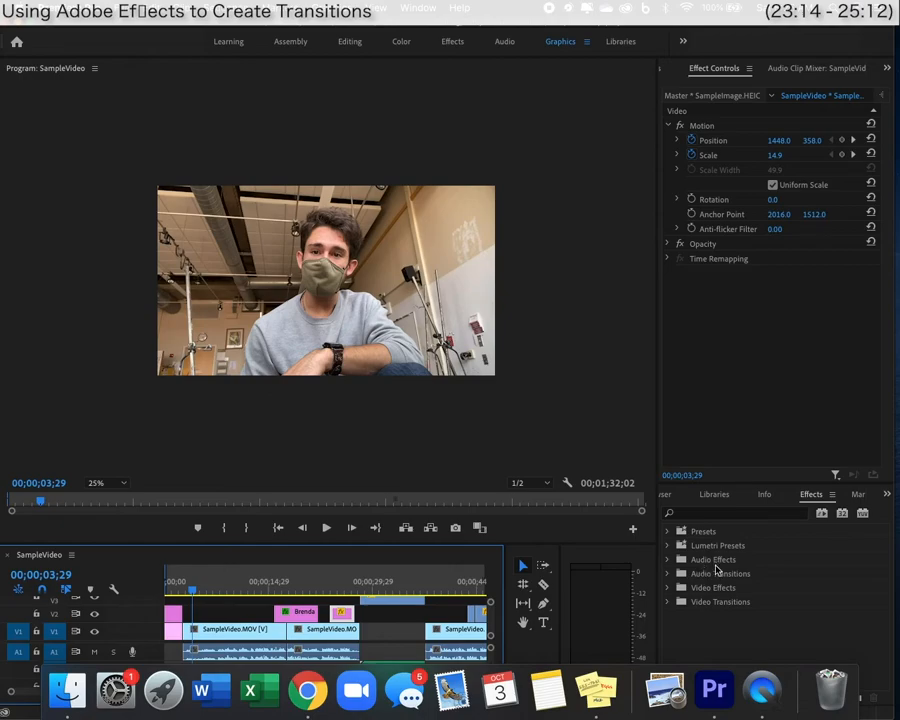
# Open Video Transitions > Dissolve and drag Cross Dissolve onto the SampleVideo.MOV cut on V1.
pyautogui.click(668, 601)
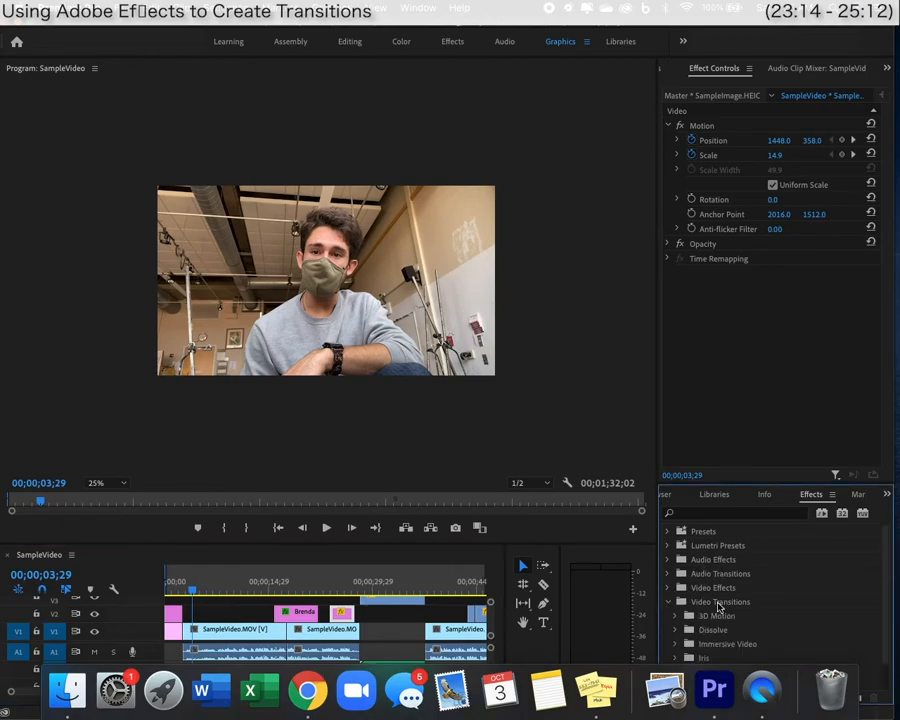
pyautogui.scroll(-1, 717, 609)
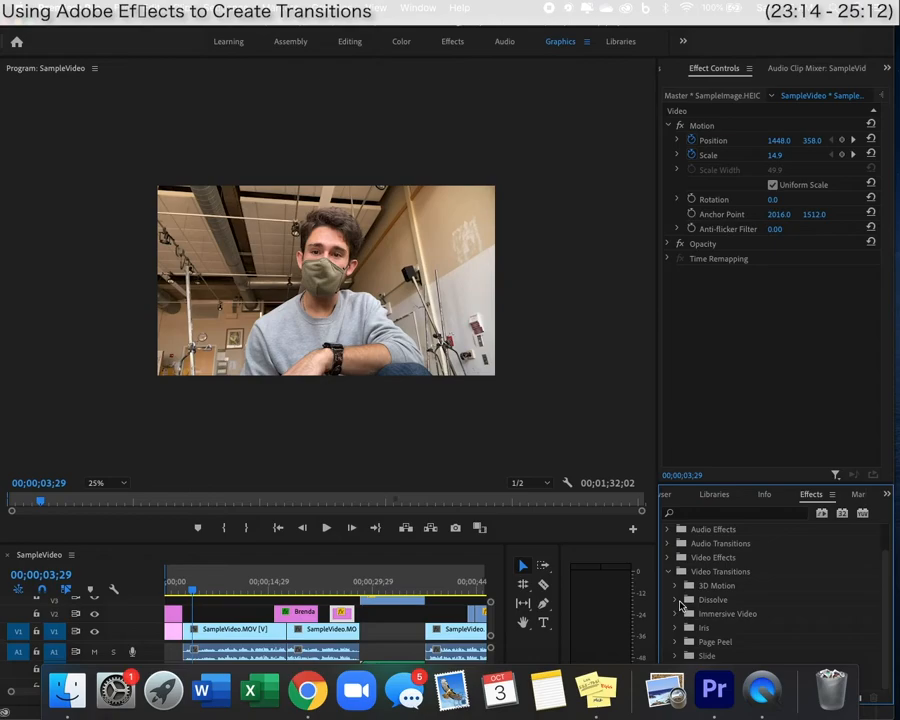
pyautogui.click(679, 602)
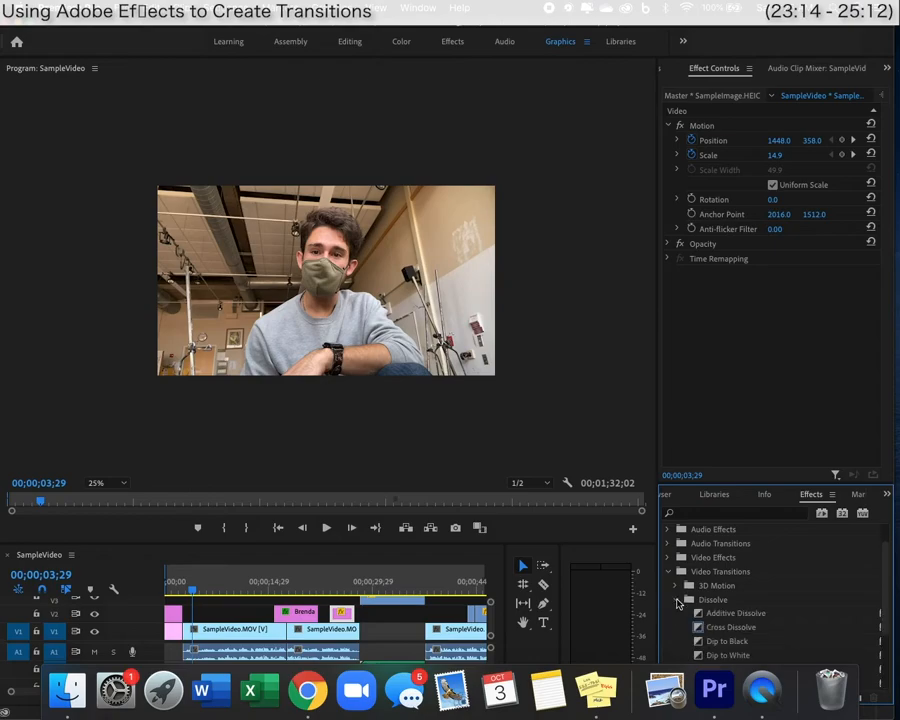
pyautogui.scroll(-2, 706, 610)
pyautogui.scroll(1, 708, 614)
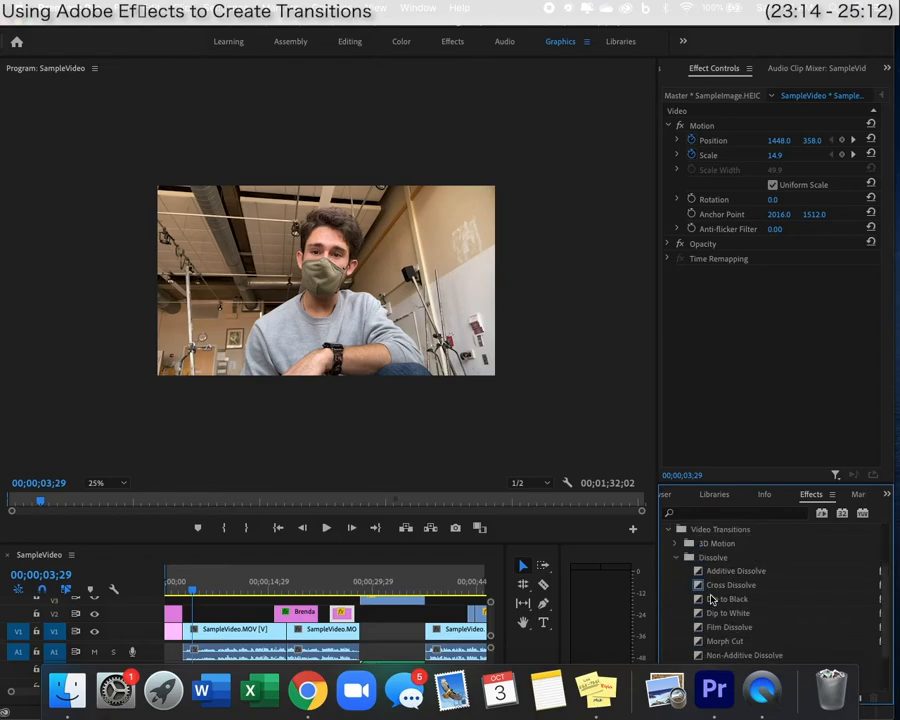
pyautogui.moveTo(718, 590); pyautogui.dragTo(180, 630)
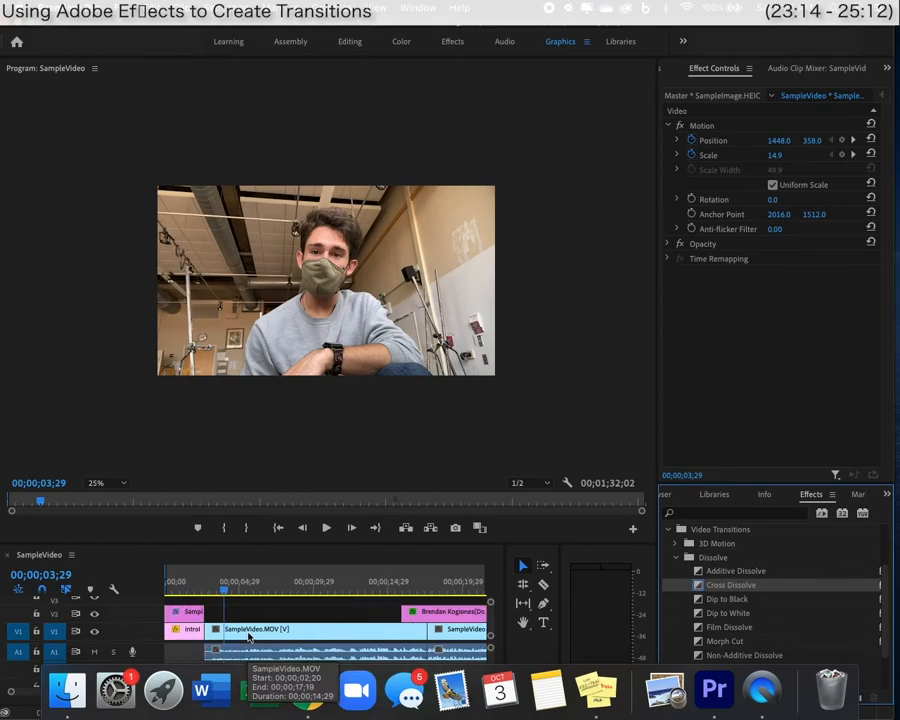
pyautogui.moveTo(728, 590); pyautogui.dragTo(201, 629)
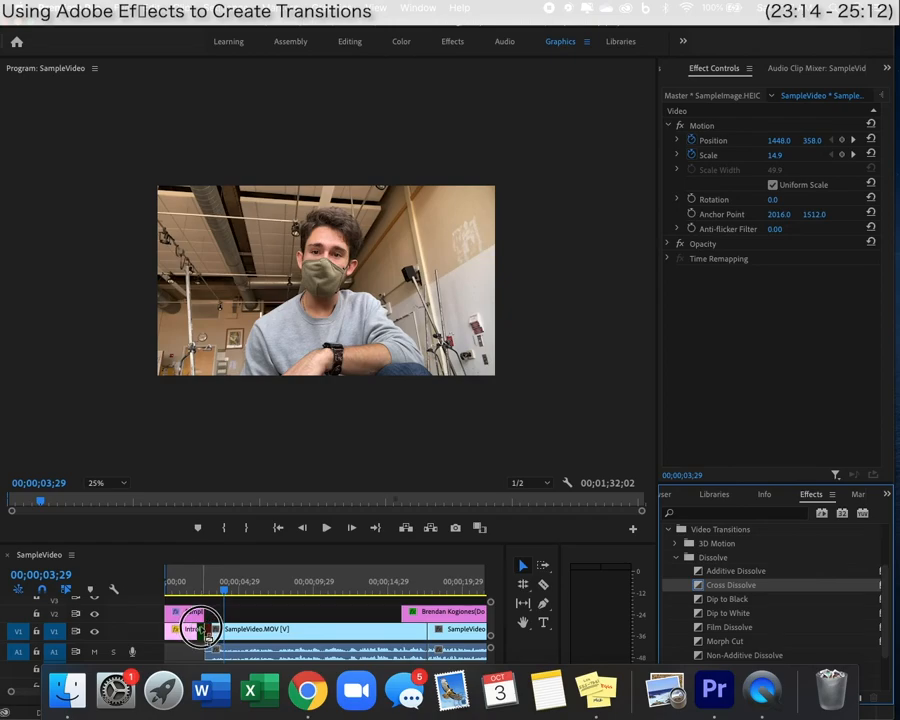
# Drop the Cross Dissolve on the V1 intro cut and preview it.
pyautogui.moveTo(201, 629); pyautogui.dragTo(201, 629)
pyautogui.click(192, 590)
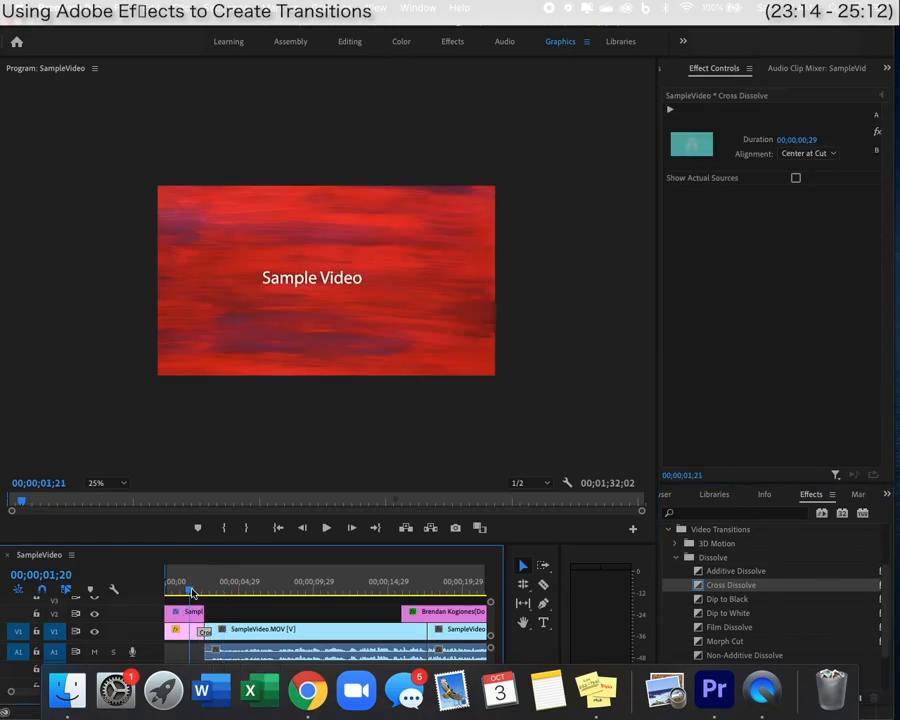
pyautogui.press('space')
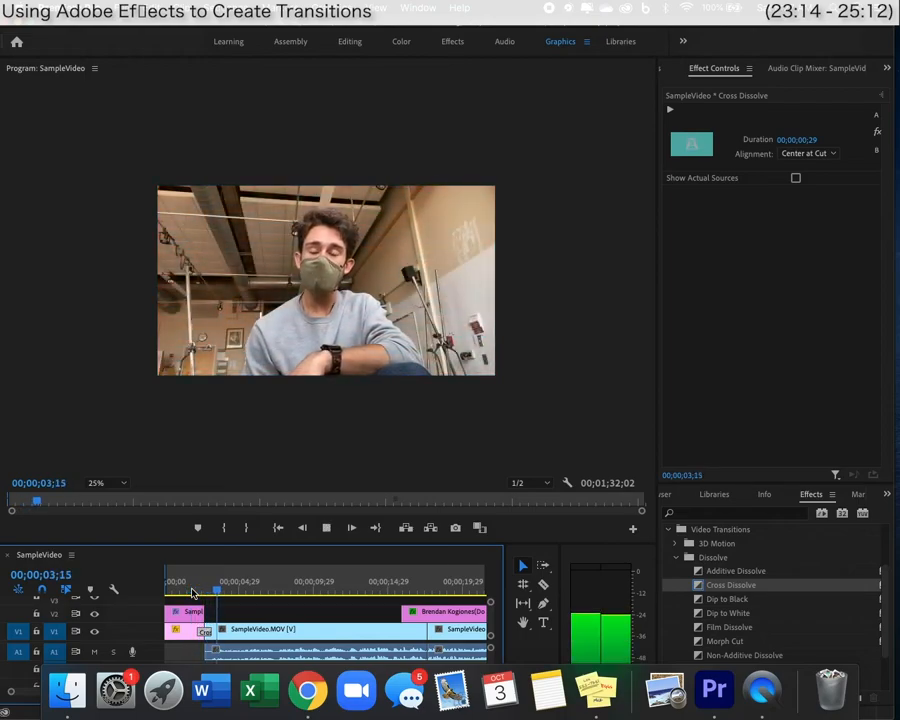
pyautogui.press('space')
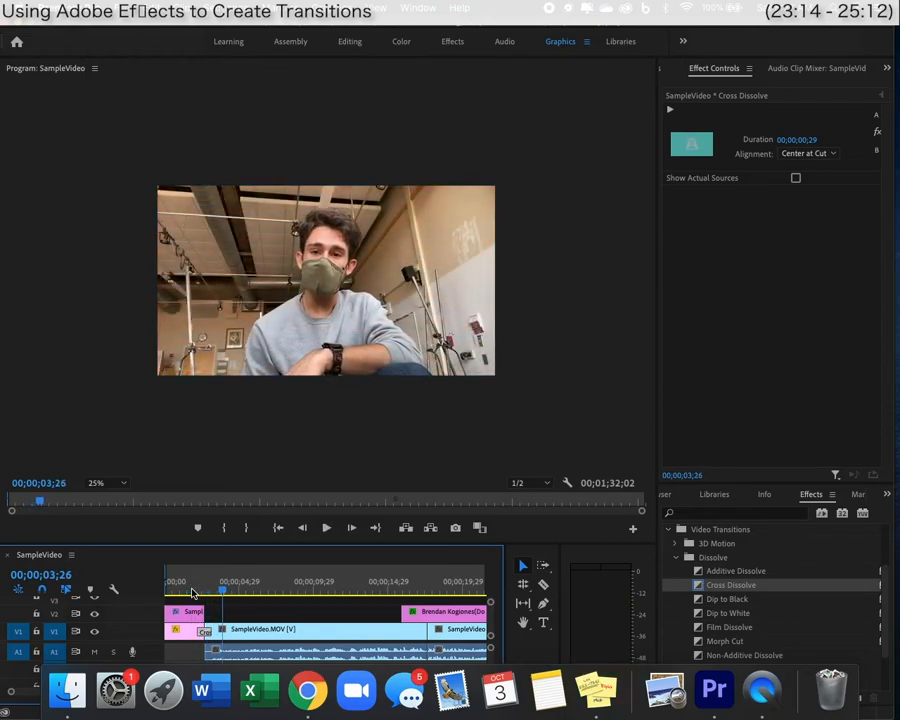
# Add a Cross Dissolve to the end of the V2 title clip, preview it, and make it 23 frames long.
pyautogui.click(194, 614)
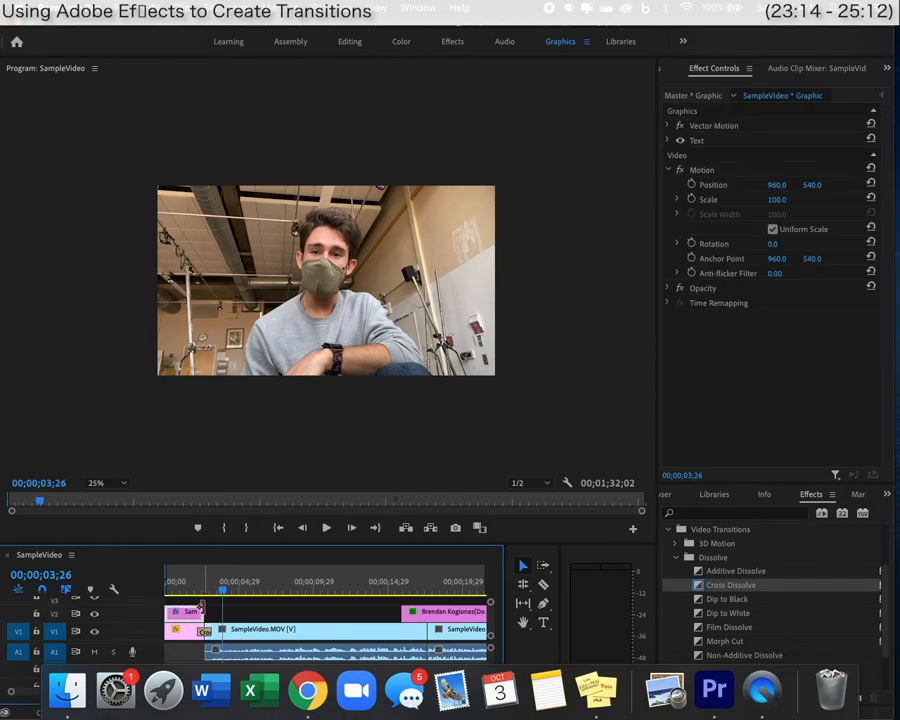
pyautogui.moveTo(734, 588); pyautogui.dragTo(206, 614)
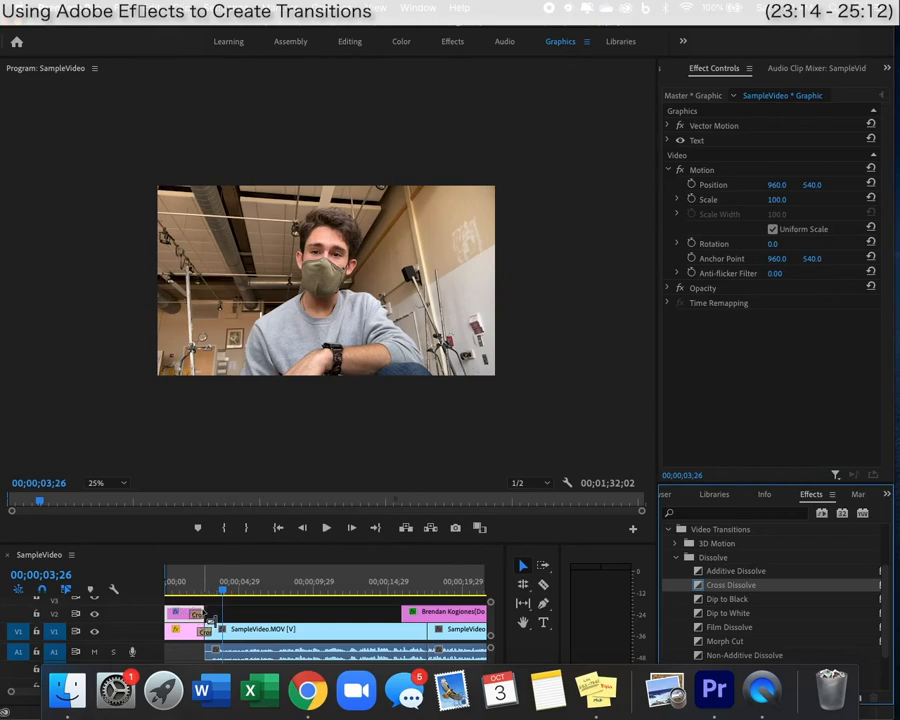
pyautogui.click(174, 588)
pyautogui.press('space')
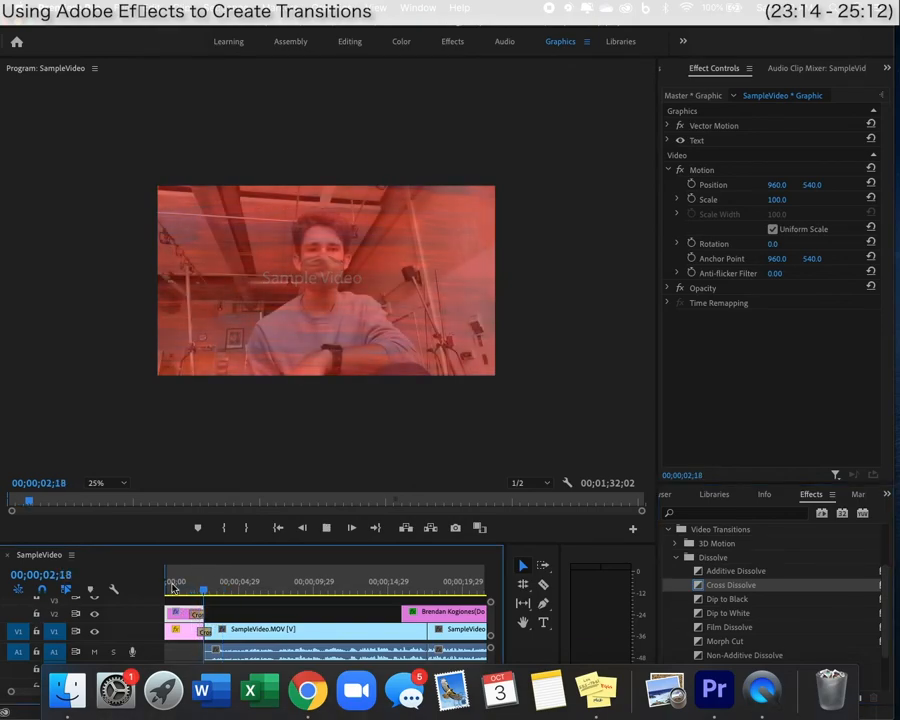
pyautogui.press('space')
pyautogui.press('=')
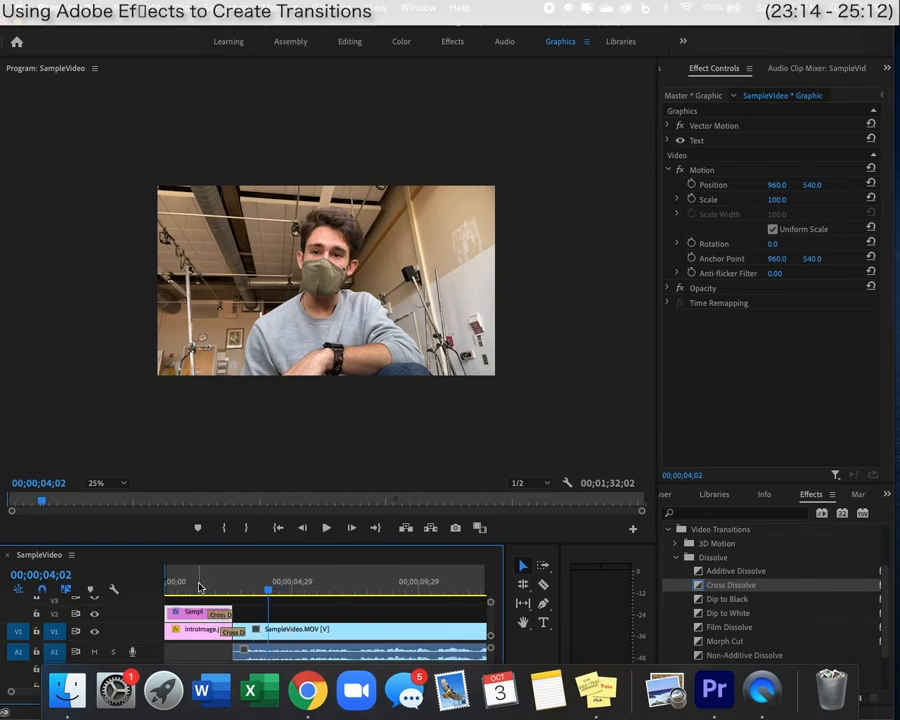
pyautogui.click(215, 613)
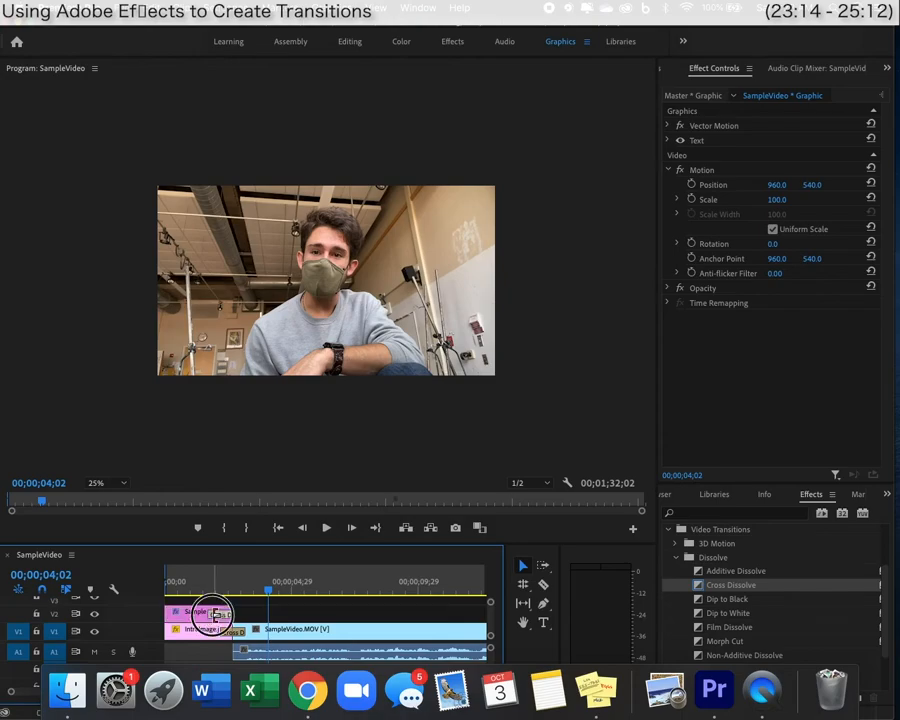
pyautogui.moveTo(215, 613)
pyautogui.mouseDown()
pyautogui.moveTo(191, 614)
pyautogui.moveTo(222, 614)
pyautogui.mouseUp()
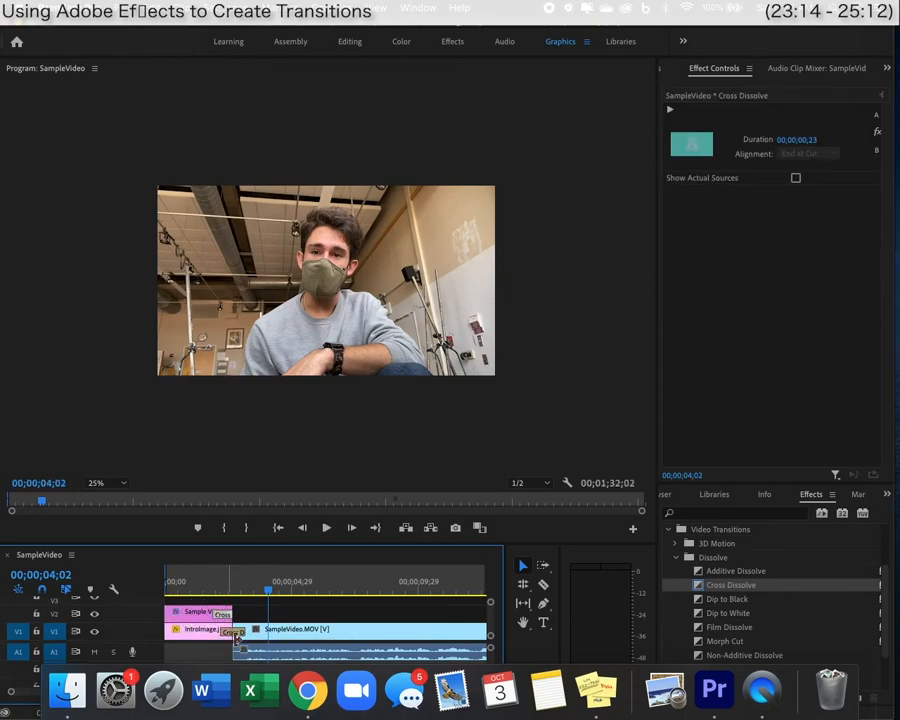
# Lengthen the V1 intro dissolve to 00;00;01;17 and preview the result.
pyautogui.click(236, 636)
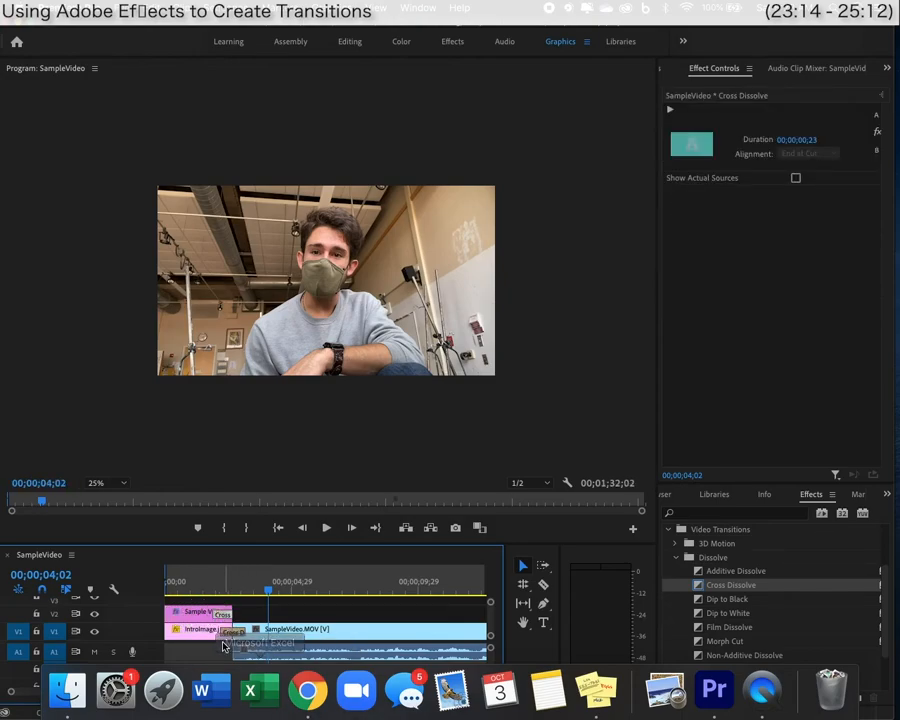
pyautogui.scroll(3, 240, 635)
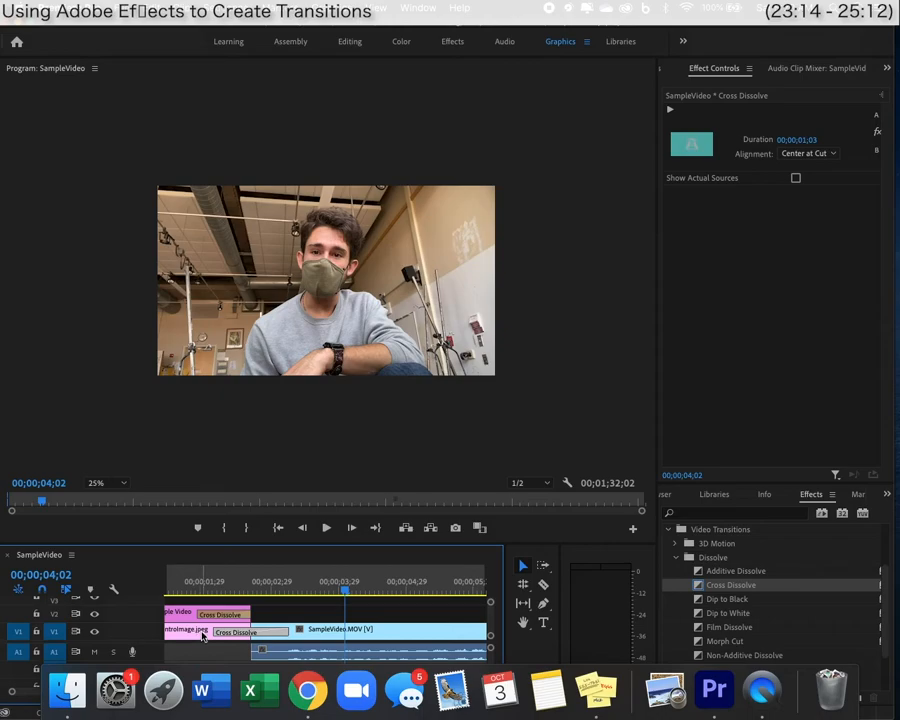
pyautogui.hscroll(-3, 204, 636)
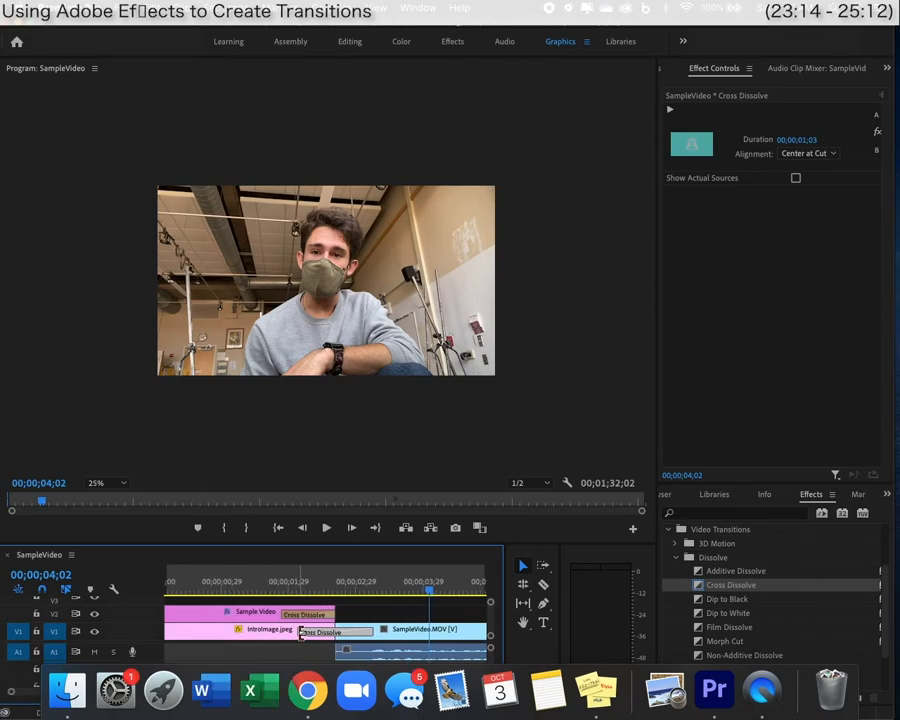
pyautogui.click(296, 631)
pyautogui.click(302, 632)
pyautogui.moveTo(302, 632); pyautogui.dragTo(281, 630)
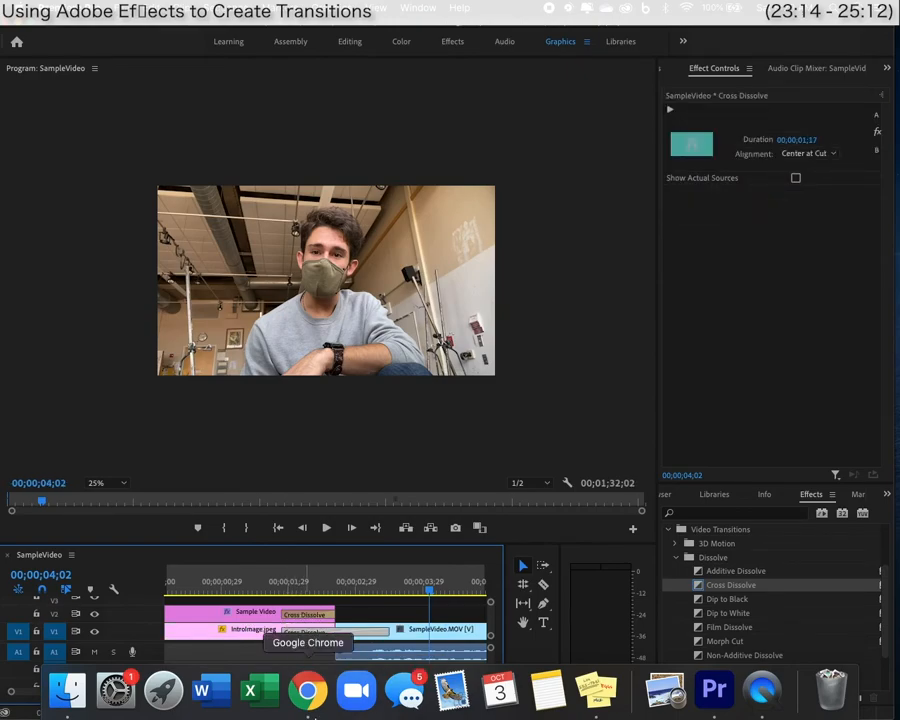
pyautogui.click(268, 588)
pyautogui.press('space')
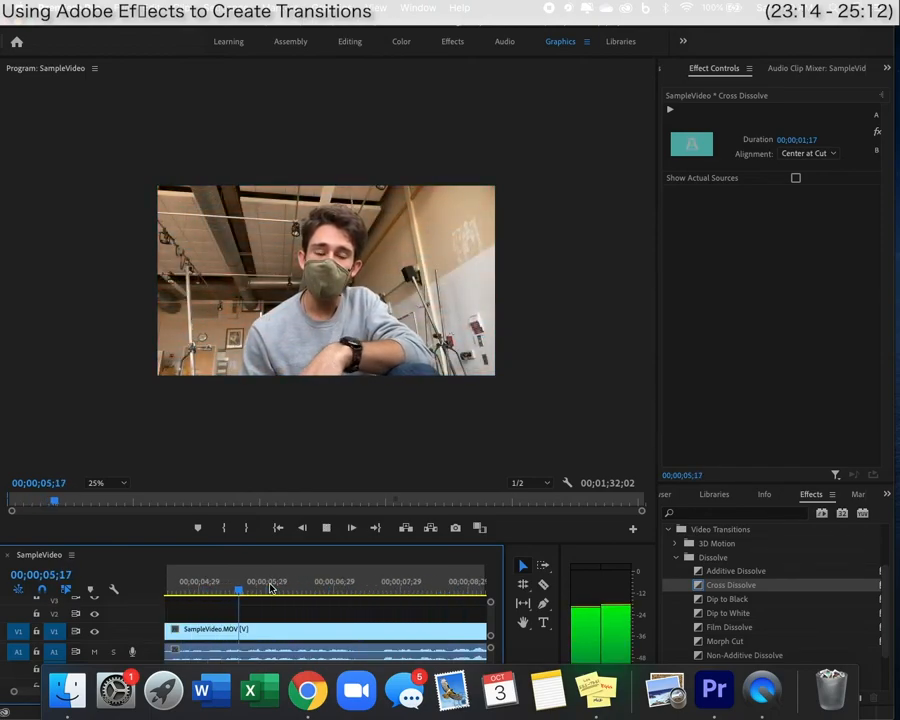
# Stop playback and zoom the timeline out to show the whole sequence.
pyautogui.press('space')
pyautogui.press('\\')
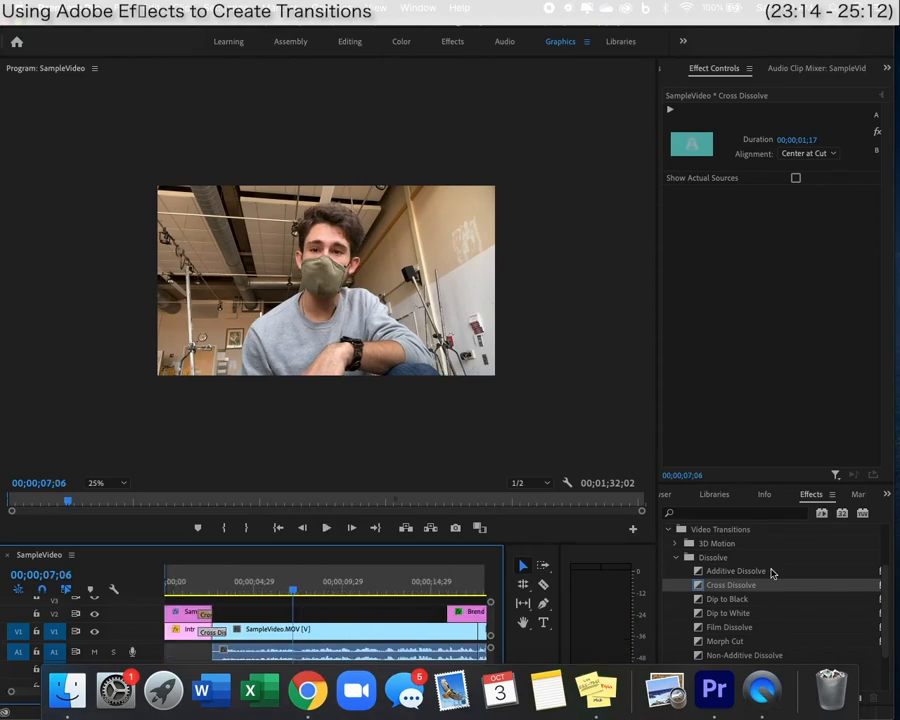
pyautogui.scroll(3, 713, 570)
pyautogui.scroll(-3, 711, 568)
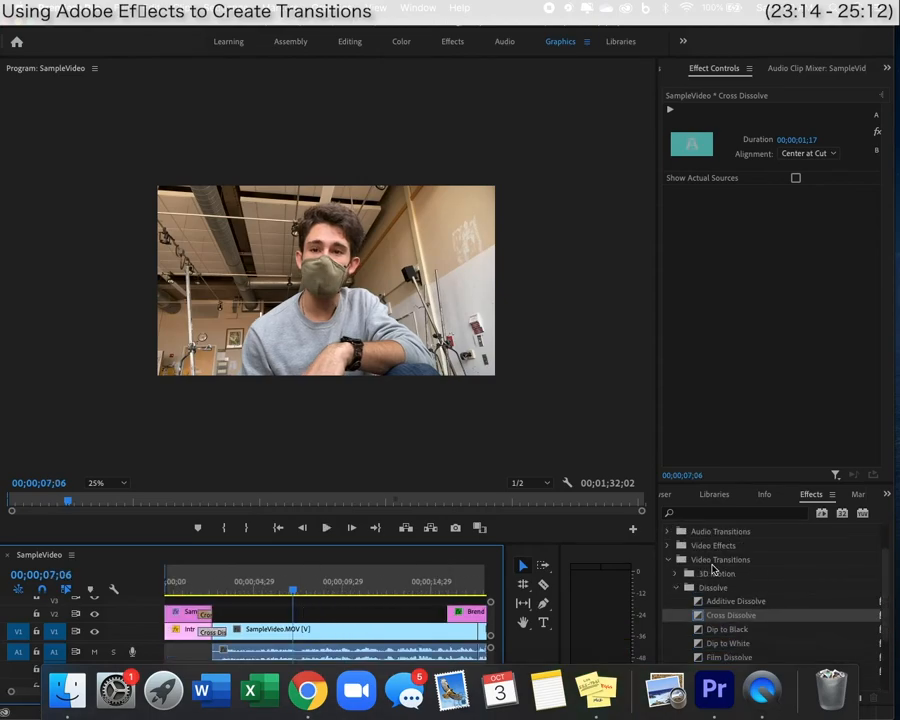
pyautogui.scroll(3, 708, 566)
# Collapse the Video Transitions folder and expand Video Effects to browse its contents.
pyautogui.click(668, 602)
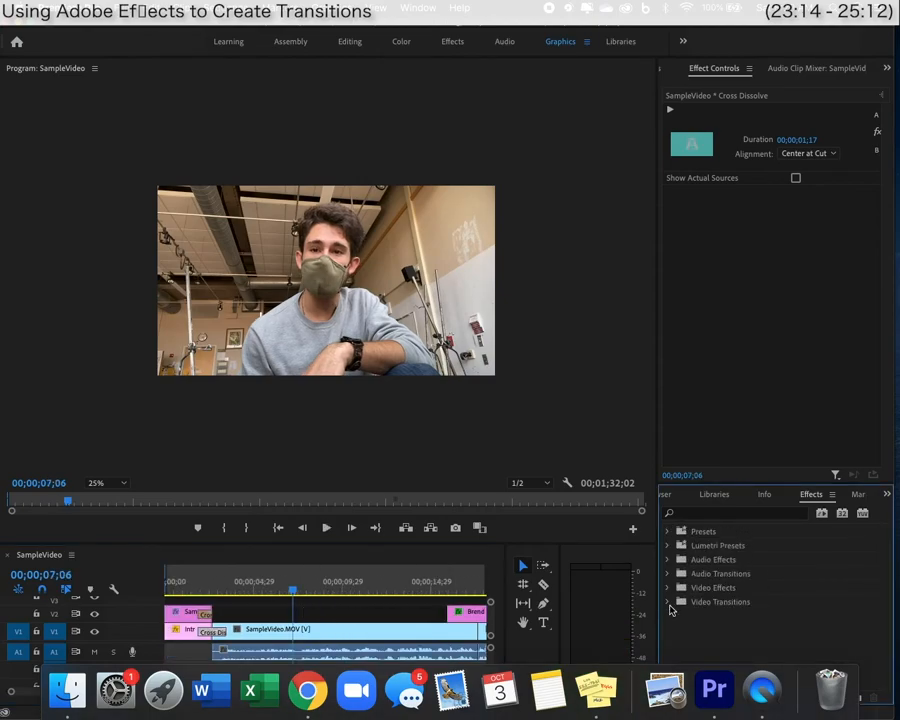
pyautogui.click(669, 589)
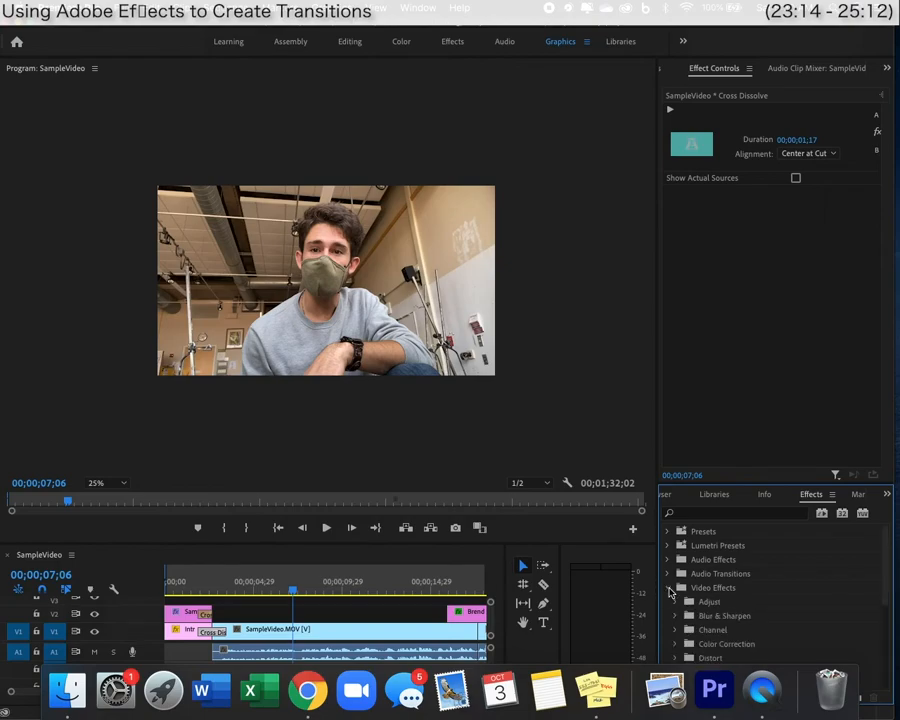
pyautogui.scroll(-3, 670, 592)
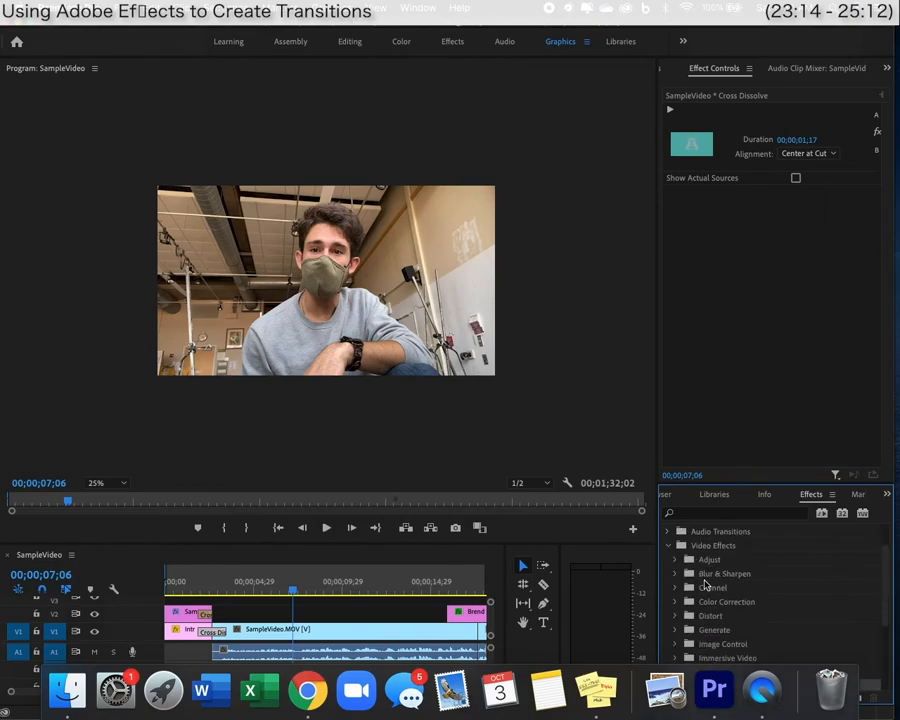
pyautogui.scroll(-5, 704, 603)
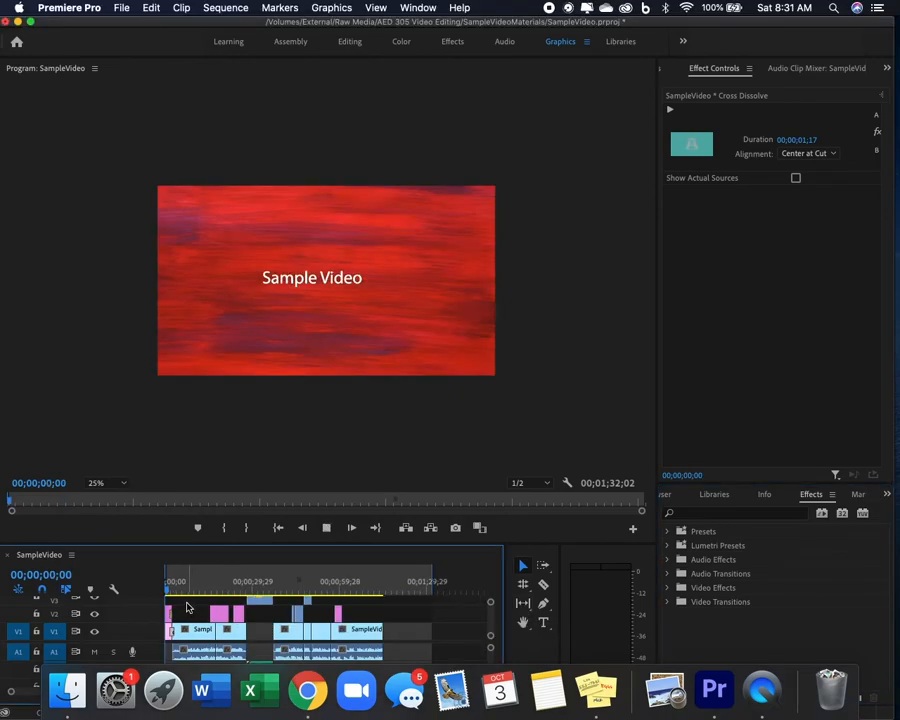
# Play the full sequence for review, then share the Word outline 'AED 305 Adobe Premier Tutorials' over Zoom.
pyautogui.press('space')
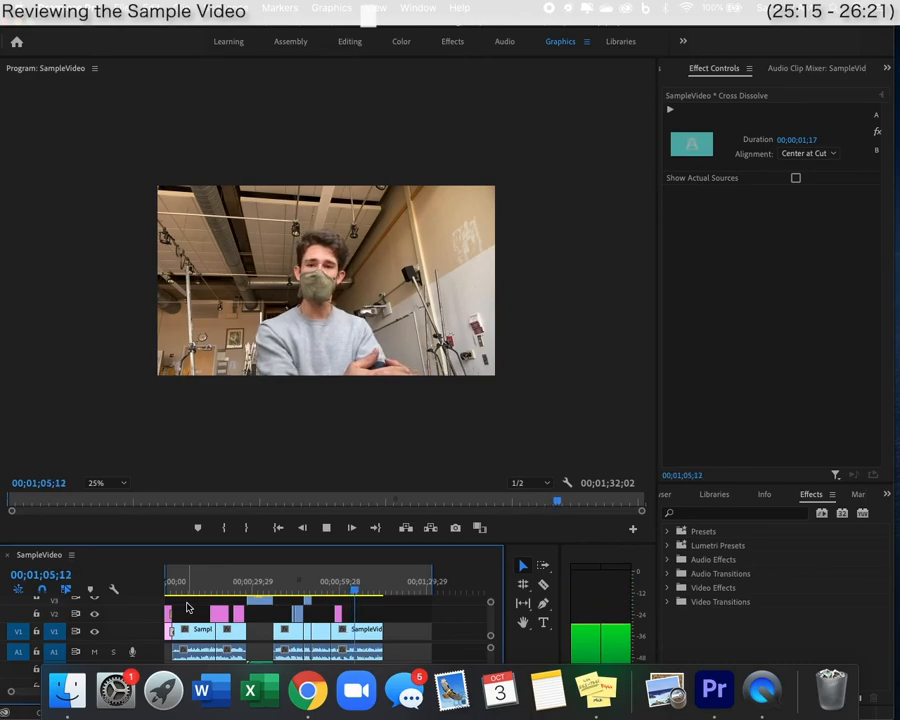
pyautogui.press('space')
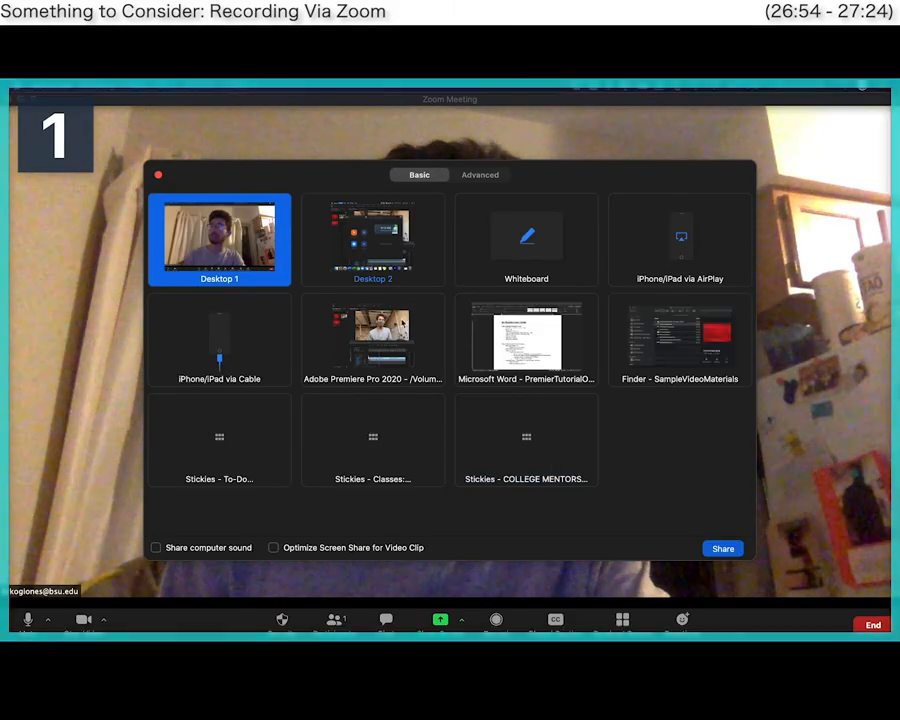
pyautogui.click(526, 338)
pyautogui.click(723, 547)
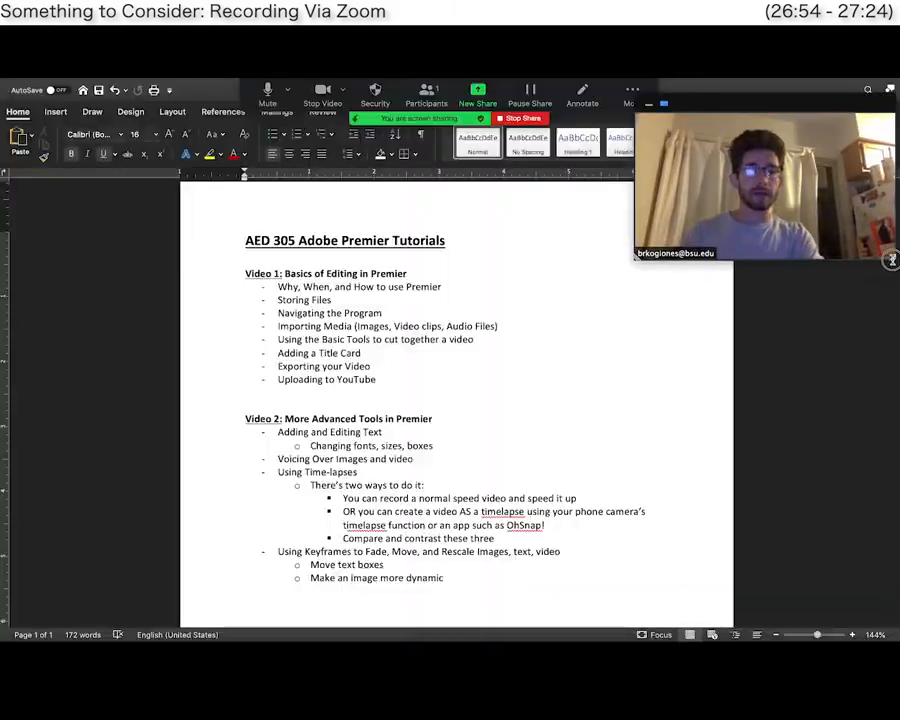